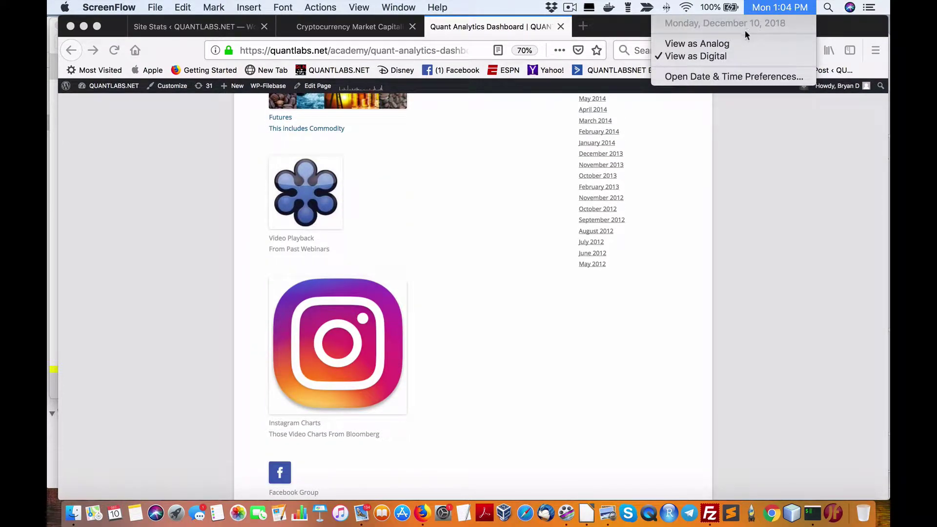
Close the menu-bar clock menu to get back to the Quant Analytics Dashboard page.
{"action": "scroll", "coordinate": [455, 201], "scroll_direction": "down", "scroll_amount": 5}
{"action": "scroll", "coordinate": [456, 201], "scroll_direction": "down", "scroll_amount": 15}
{"action": "scroll", "coordinate": [464, 196], "scroll_direction": "up", "scroll_amount": 20}
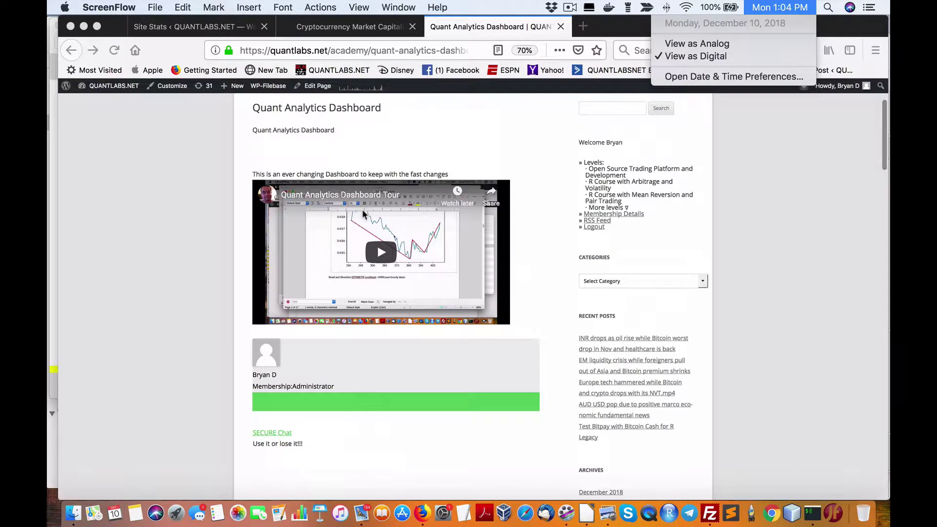
{"action": "scroll", "coordinate": [363, 208], "scroll_direction": "up", "scroll_amount": 3}
{"action": "scroll", "coordinate": [428, 326], "scroll_direction": "down", "scroll_amount": 20}
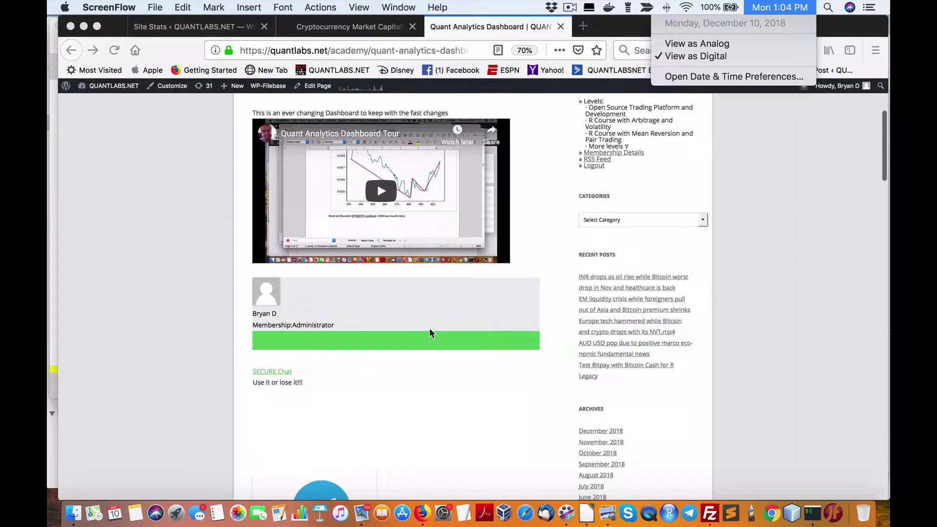
{"action": "scroll", "coordinate": [427, 327], "scroll_direction": "up", "scroll_amount": 2}
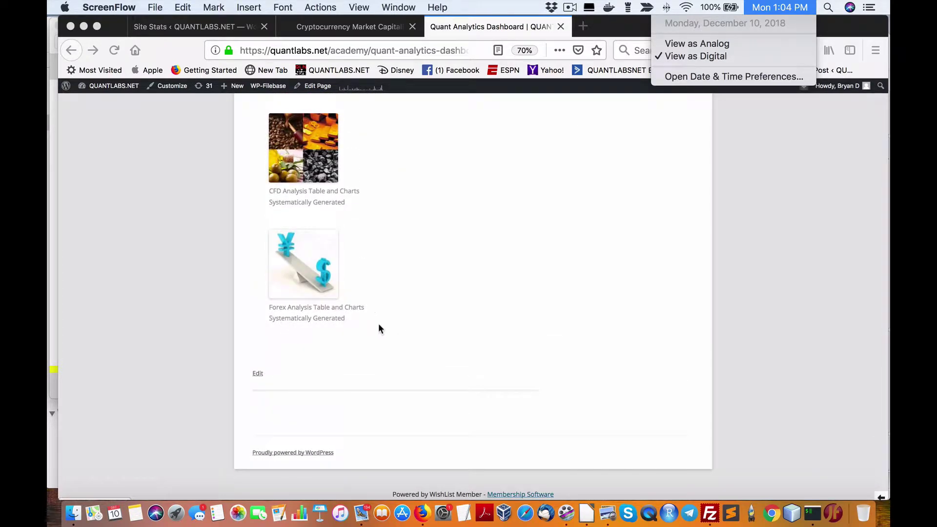
{"action": "left_click", "coordinate": [389, 330]}
Scroll the dashboard to the Crypto Currency, CFD and Forex analysis report entries.
{"action": "scroll", "coordinate": [324, 331], "scroll_direction": "down", "scroll_amount": 1}
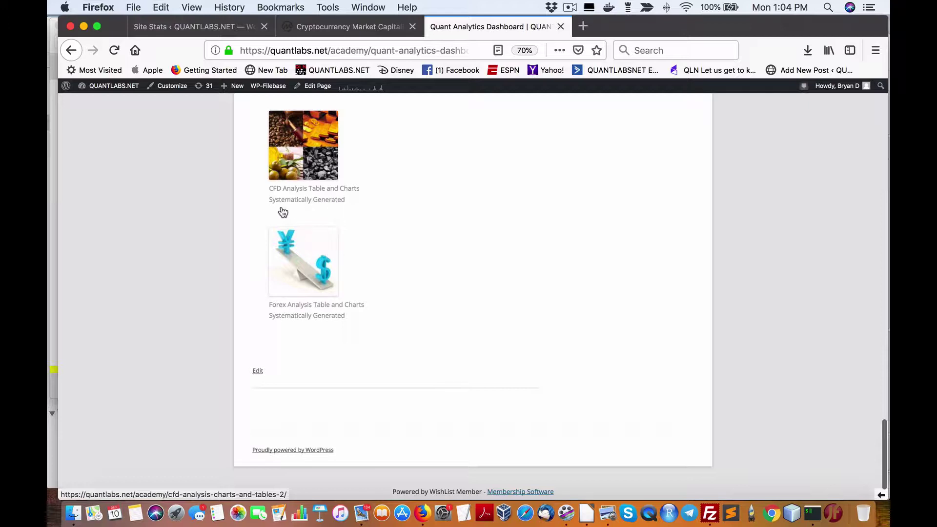
{"action": "scroll", "coordinate": [307, 246], "scroll_direction": "up", "scroll_amount": 5}
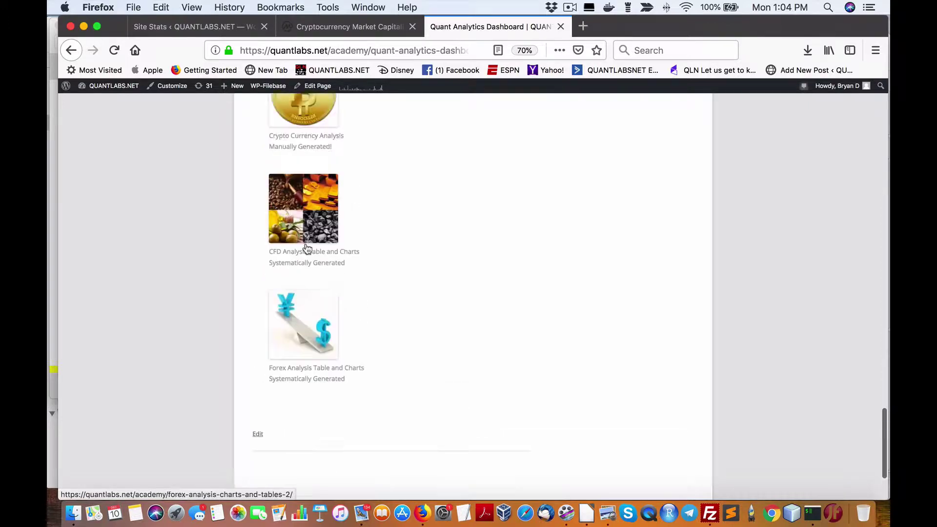
{"action": "scroll", "coordinate": [358, 293], "scroll_direction": "down", "scroll_amount": 3}
{"action": "scroll", "coordinate": [331, 302], "scroll_direction": "up", "scroll_amount": 1}
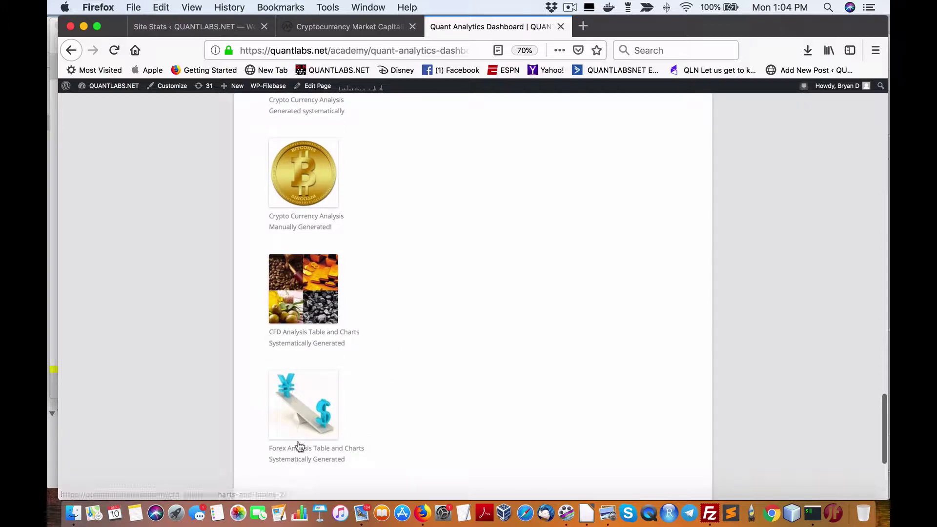
{"action": "scroll", "coordinate": [313, 456], "scroll_direction": "up", "scroll_amount": 2}
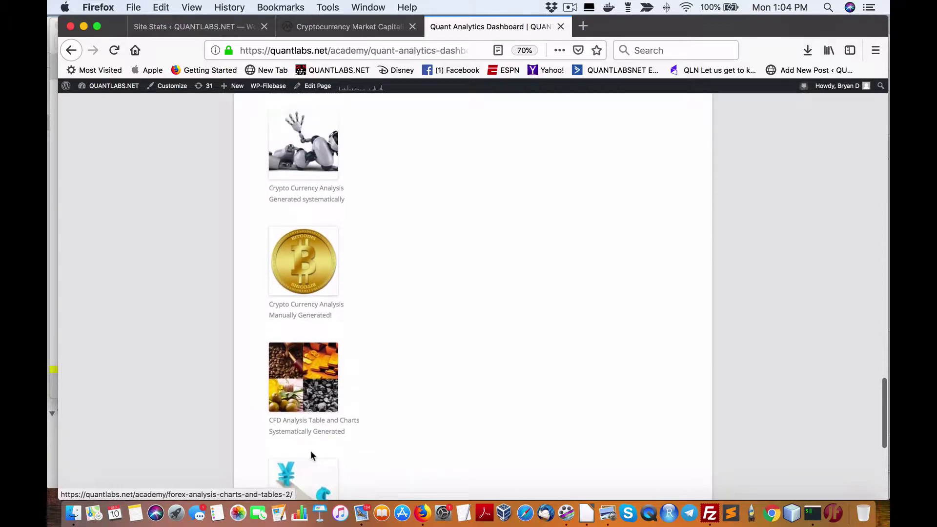
{"action": "scroll", "coordinate": [320, 439], "scroll_direction": "down", "scroll_amount": 3}
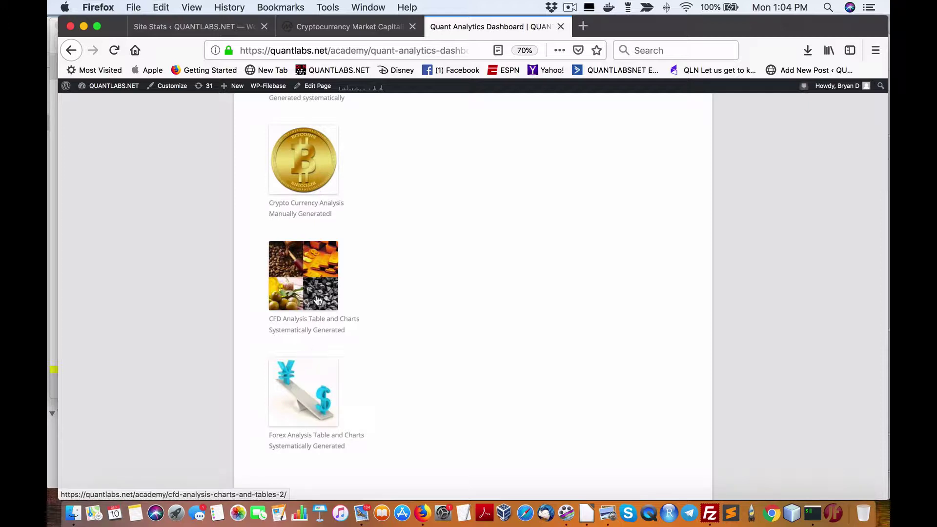
{"action": "scroll", "coordinate": [316, 325], "scroll_direction": "up", "scroll_amount": 1}
{"action": "scroll", "coordinate": [316, 325], "scroll_direction": "down", "scroll_amount": 2}
{"action": "scroll", "coordinate": [316, 324], "scroll_direction": "up", "scroll_amount": 3}
{"action": "scroll", "coordinate": [317, 323], "scroll_direction": "down", "scroll_amount": 1}
{"action": "scroll", "coordinate": [316, 324], "scroll_direction": "up", "scroll_amount": 5}
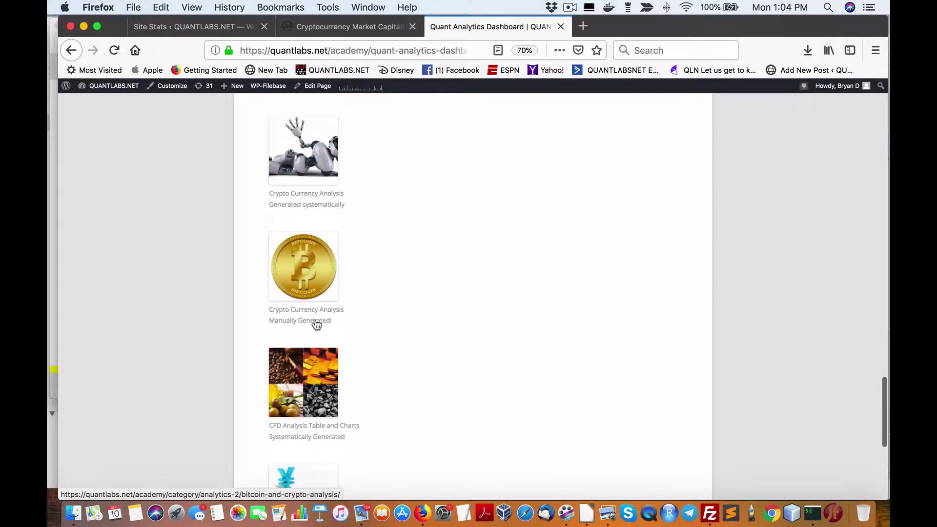
Open the systematic Crypto Currency Analysis report in a new tab.
{"action": "right_click", "coordinate": [304, 228]}
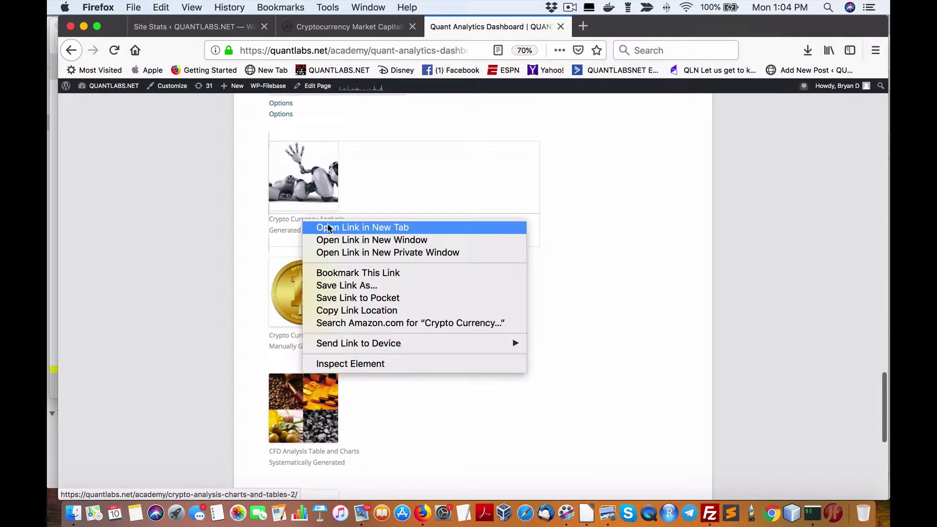
{"action": "left_click", "coordinate": [322, 227]}
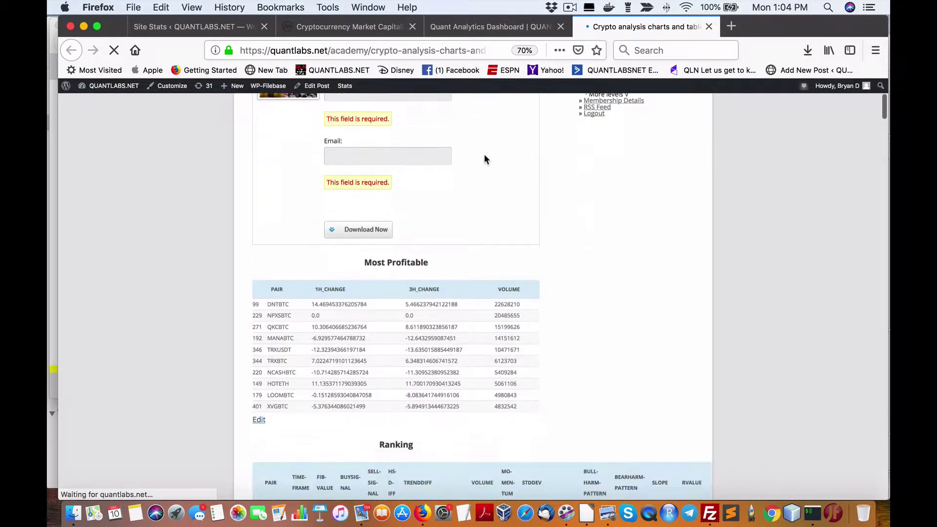
{"action": "scroll", "coordinate": [484, 154], "scroll_direction": "down", "scroll_amount": 3}
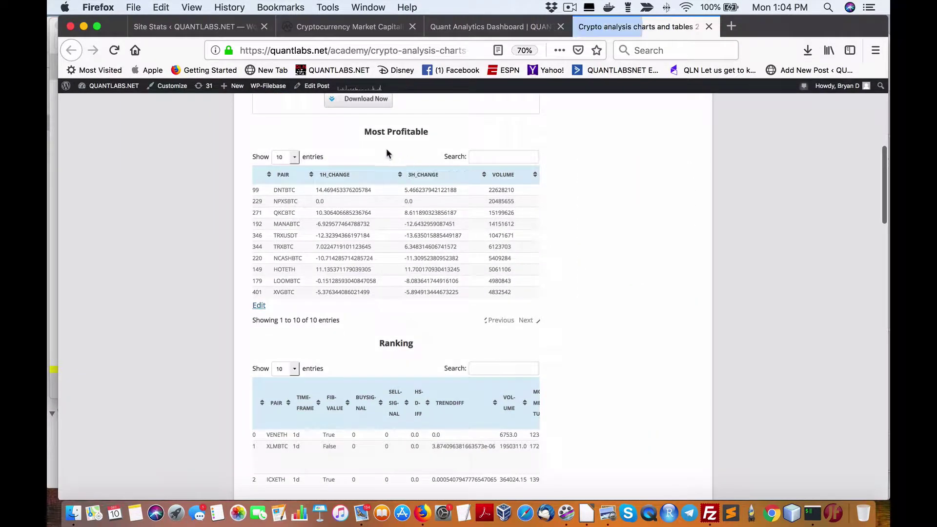
{"action": "scroll", "coordinate": [369, 230], "scroll_direction": "down", "scroll_amount": 1}
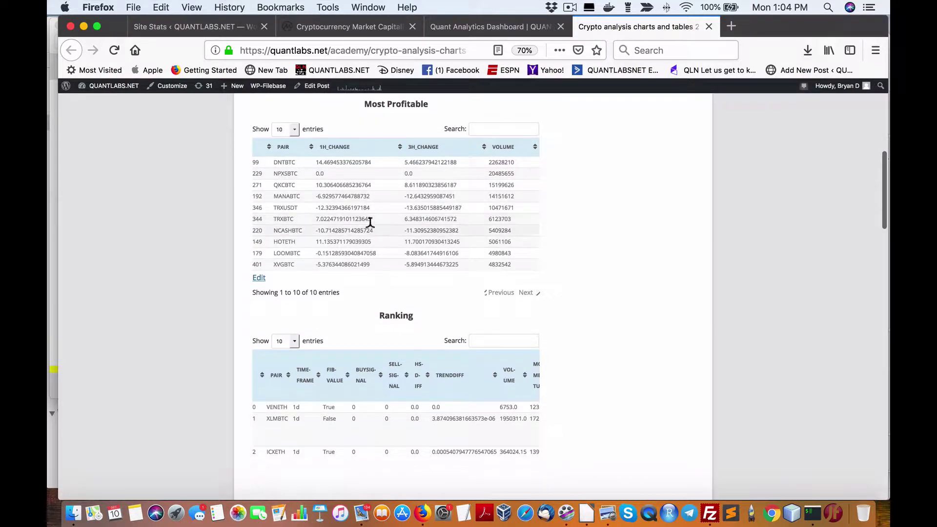
Sort the Most Profitable table by 1H_CHANGE, largest first.
{"action": "left_click", "coordinate": [340, 152]}
{"action": "left_click", "coordinate": [341, 153]}
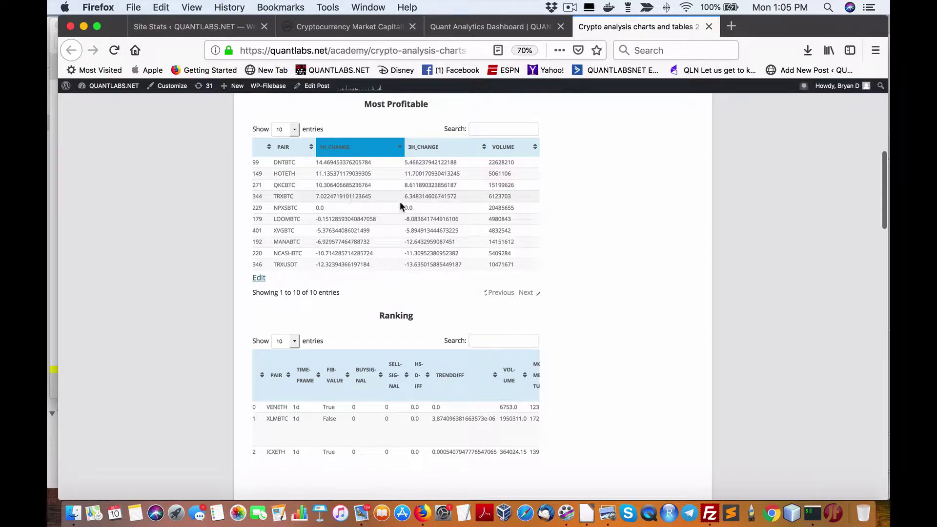
{"action": "scroll", "coordinate": [338, 230], "scroll_direction": "down", "scroll_amount": 10}
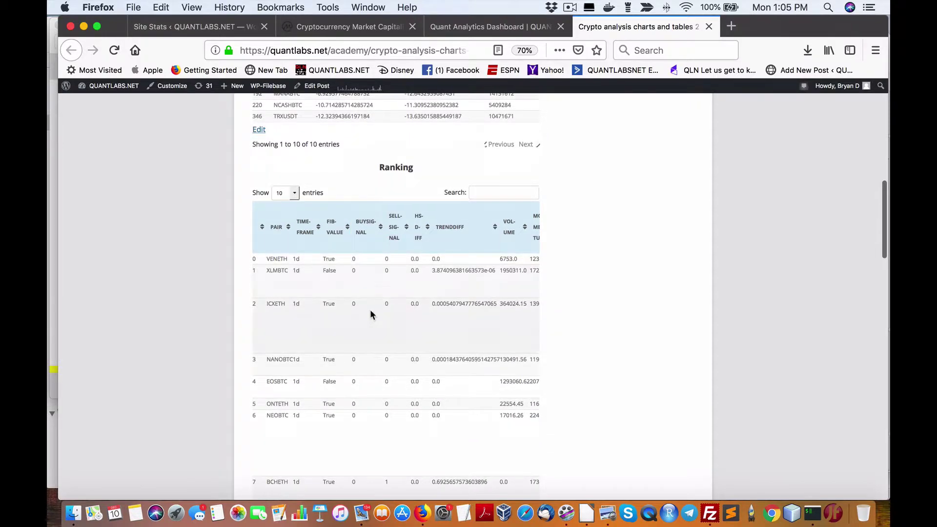
{"action": "scroll", "coordinate": [370, 315], "scroll_direction": "down", "scroll_amount": 5}
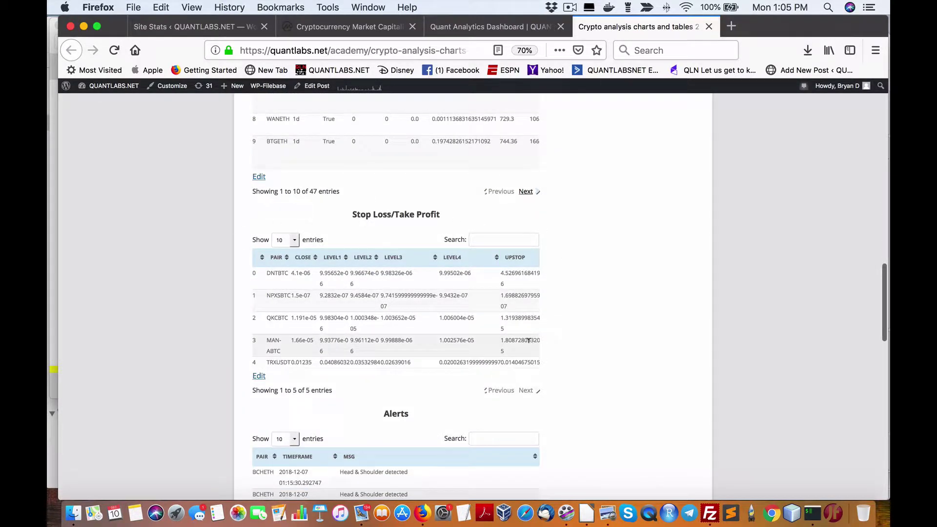
{"action": "scroll", "coordinate": [511, 341], "scroll_direction": "down", "scroll_amount": 3}
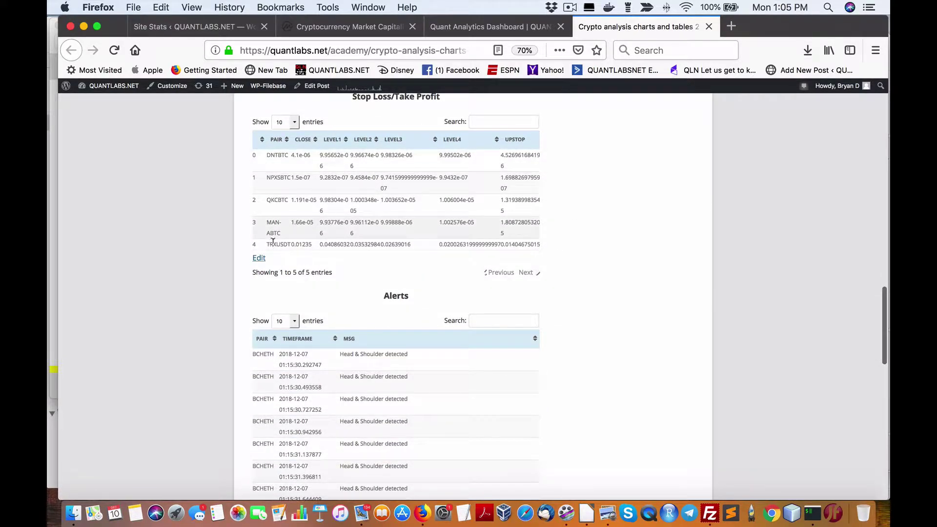
{"action": "scroll", "coordinate": [453, 302], "scroll_direction": "down", "scroll_amount": 3}
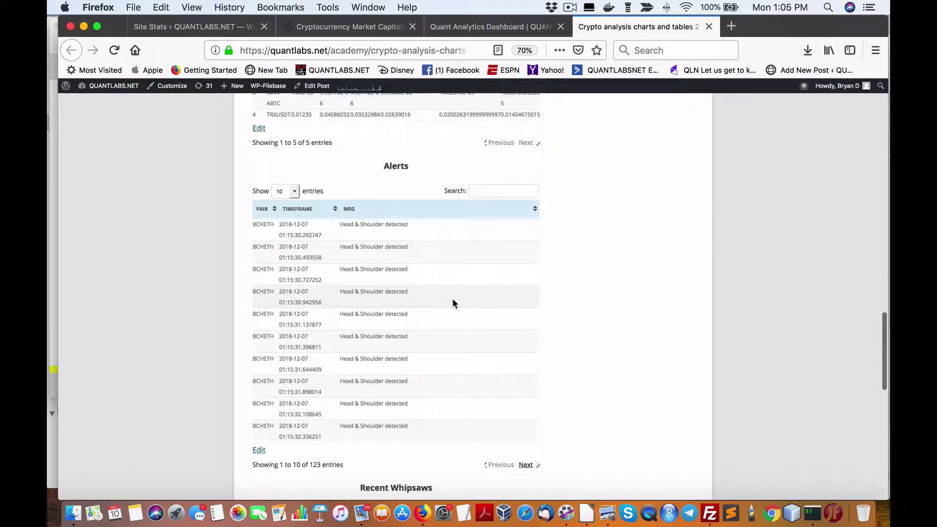
{"action": "scroll", "coordinate": [452, 303], "scroll_direction": "down", "scroll_amount": 6}
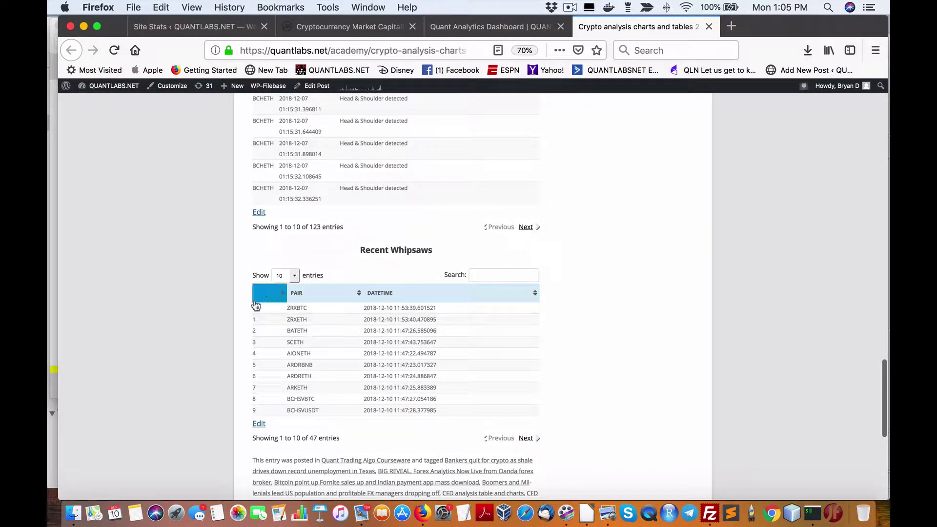
Show the next page of Recent Whipsaws entries and review the report tables.
{"action": "left_click", "coordinate": [530, 437]}
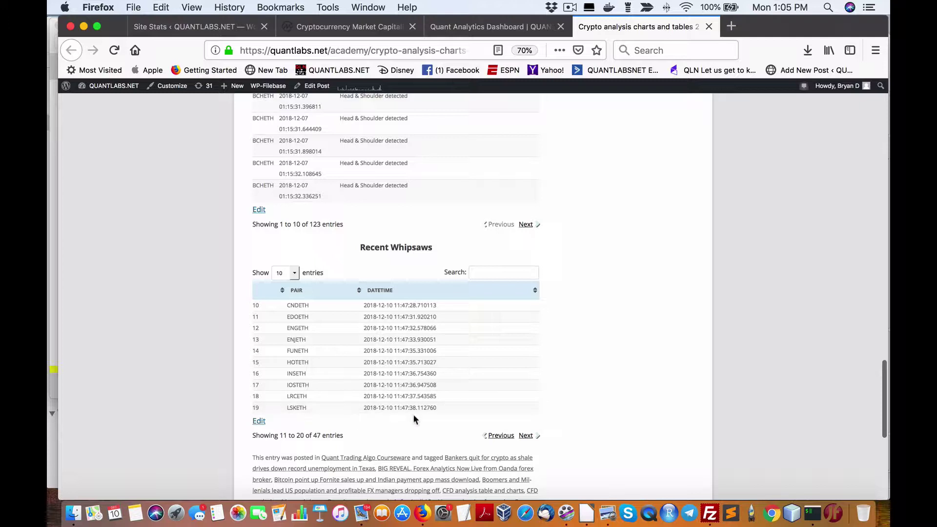
{"action": "scroll", "coordinate": [520, 404], "scroll_direction": "up", "scroll_amount": 5}
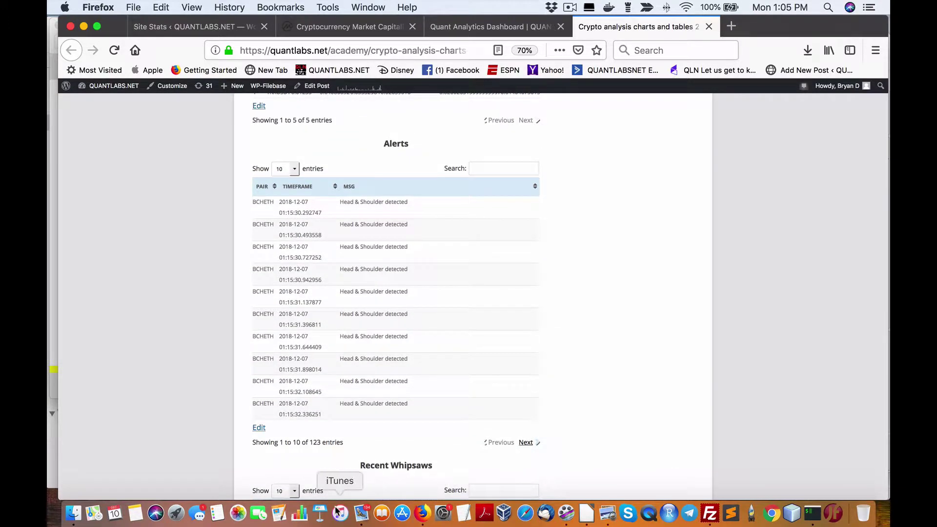
{"action": "left_click", "coordinate": [177, 514]}
{"action": "left_click", "coordinate": [388, 279]}
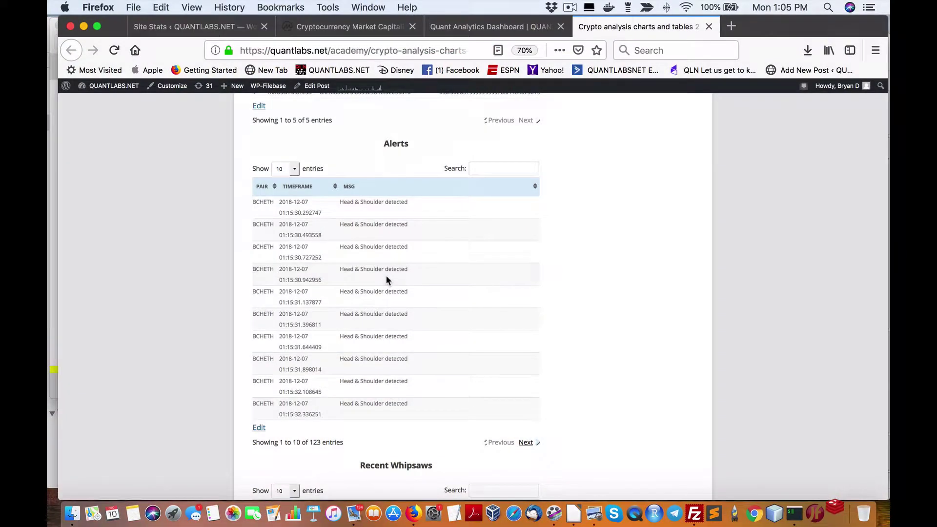
{"action": "scroll", "coordinate": [585, 302], "scroll_direction": "down", "scroll_amount": 7}
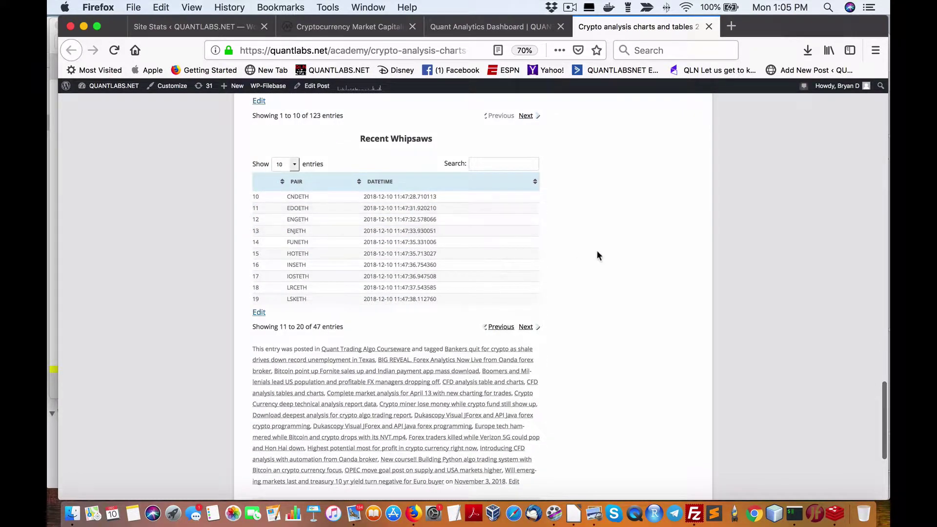
{"action": "scroll", "coordinate": [595, 255], "scroll_direction": "down", "scroll_amount": 1}
{"action": "scroll", "coordinate": [559, 343], "scroll_direction": "up", "scroll_amount": 10}
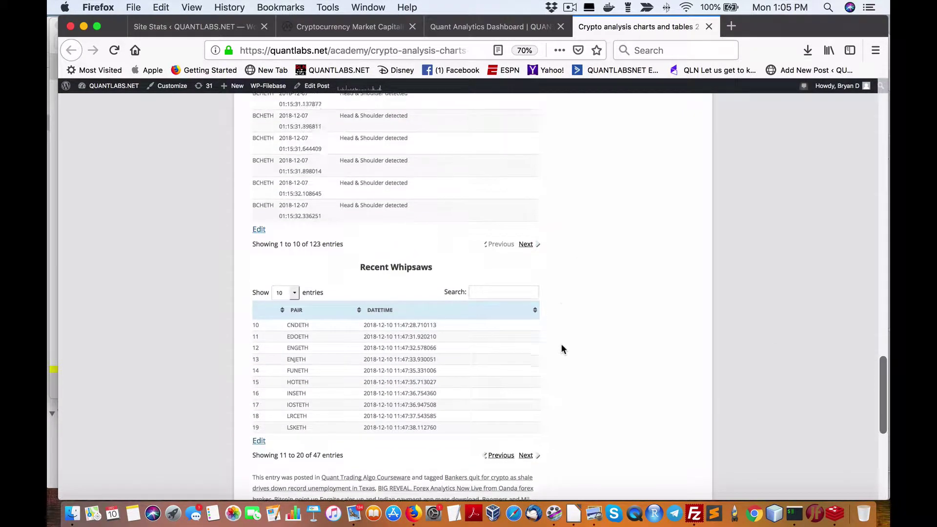
{"action": "scroll", "coordinate": [561, 344], "scroll_direction": "up", "scroll_amount": 5}
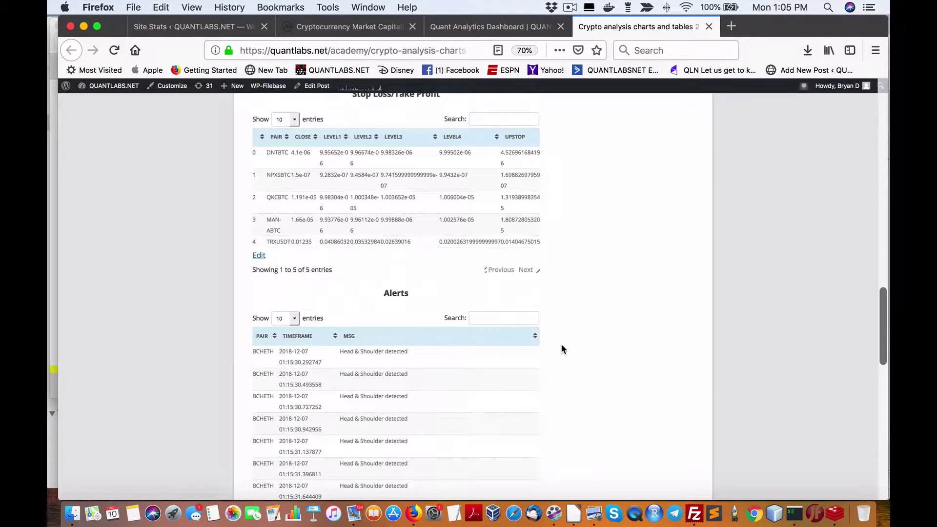
{"action": "scroll", "coordinate": [546, 236], "scroll_direction": "up", "scroll_amount": 5}
{"action": "scroll", "coordinate": [520, 198], "scroll_direction": "up", "scroll_amount": 10}
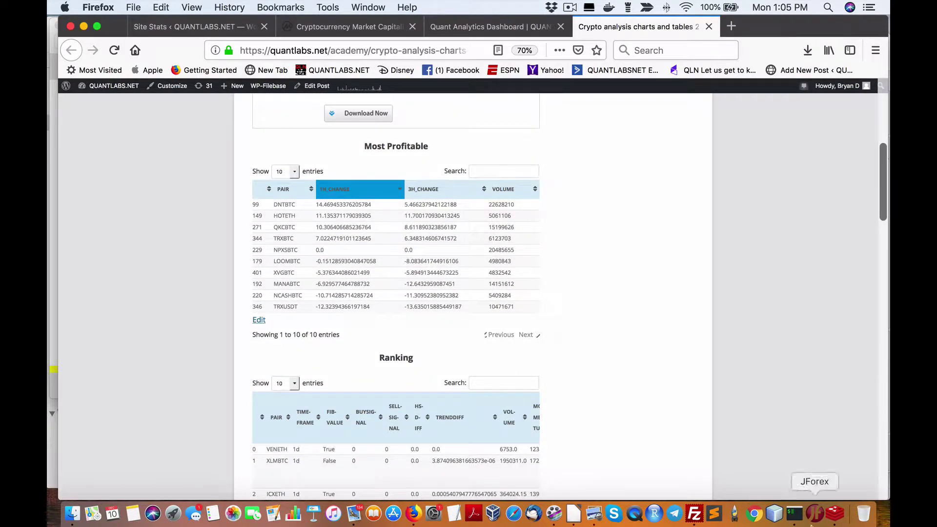
In Redis Desktop Manager, connect to localhost, reload db0 and open the WatchlistCrypto hash.
{"action": "left_click", "coordinate": [835, 513]}
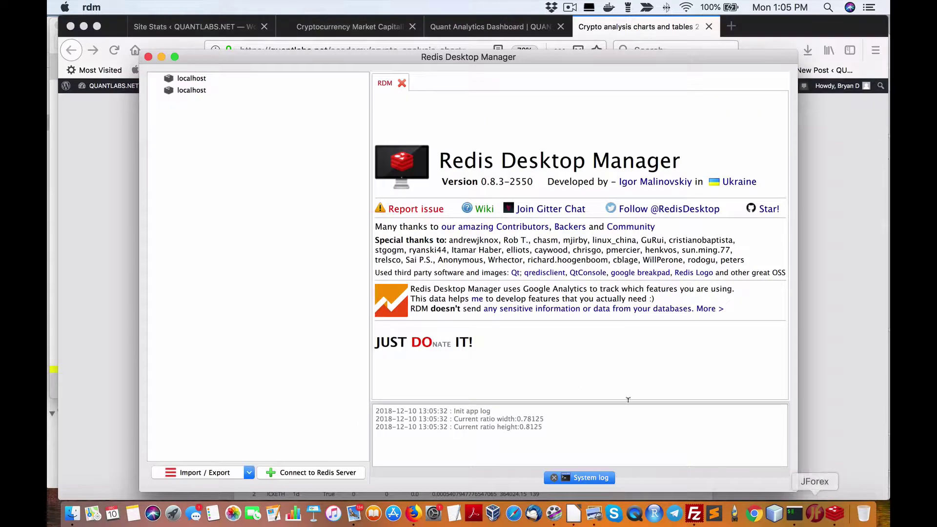
{"action": "left_click", "coordinate": [195, 78]}
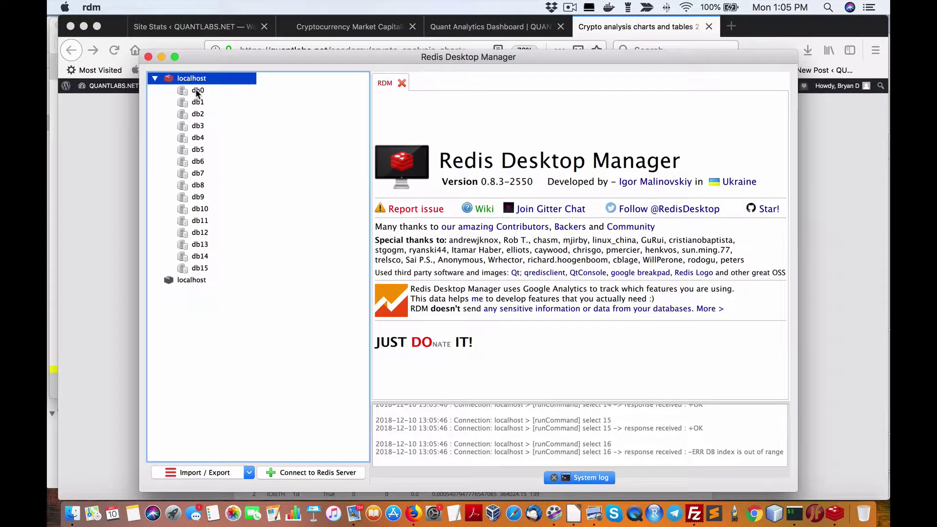
{"action": "right_click", "coordinate": [198, 91]}
{"action": "left_click", "coordinate": [239, 141]}
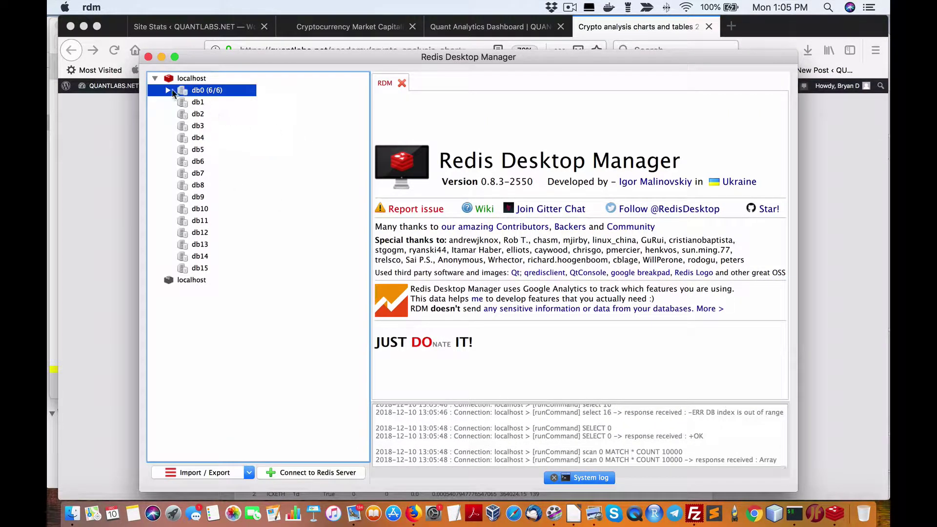
{"action": "left_click", "coordinate": [169, 91]}
{"action": "left_click", "coordinate": [236, 162]}
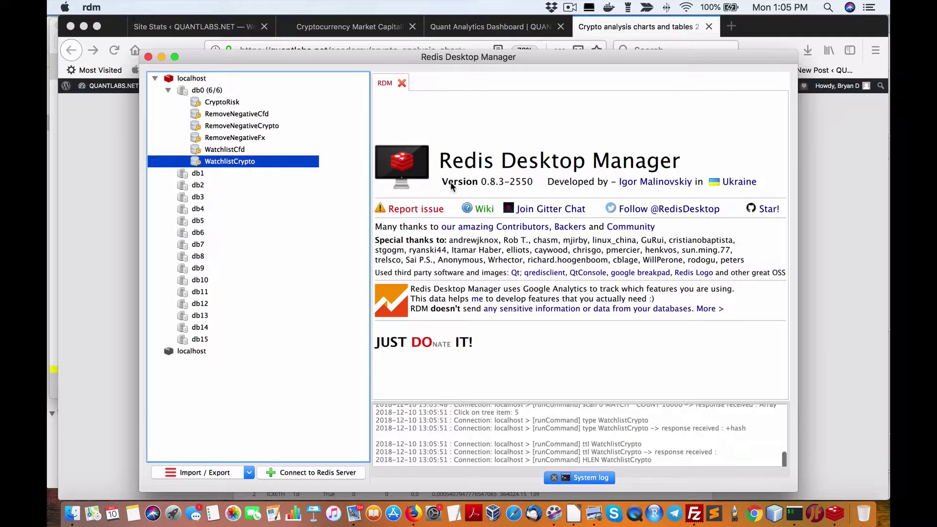
Review the 18 WatchlistCrypto rows, then return Firefox to the Quant Analytics Dashboard tab.
{"action": "scroll", "coordinate": [507, 167], "scroll_direction": "down", "scroll_amount": 5}
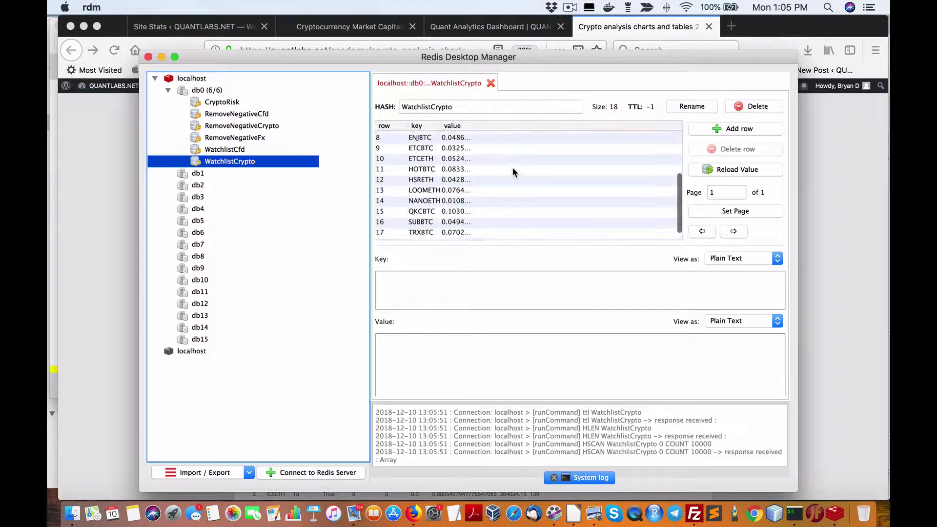
{"action": "scroll", "coordinate": [562, 205], "scroll_direction": "up", "scroll_amount": 2}
{"action": "scroll", "coordinate": [580, 215], "scroll_direction": "up", "scroll_amount": 3}
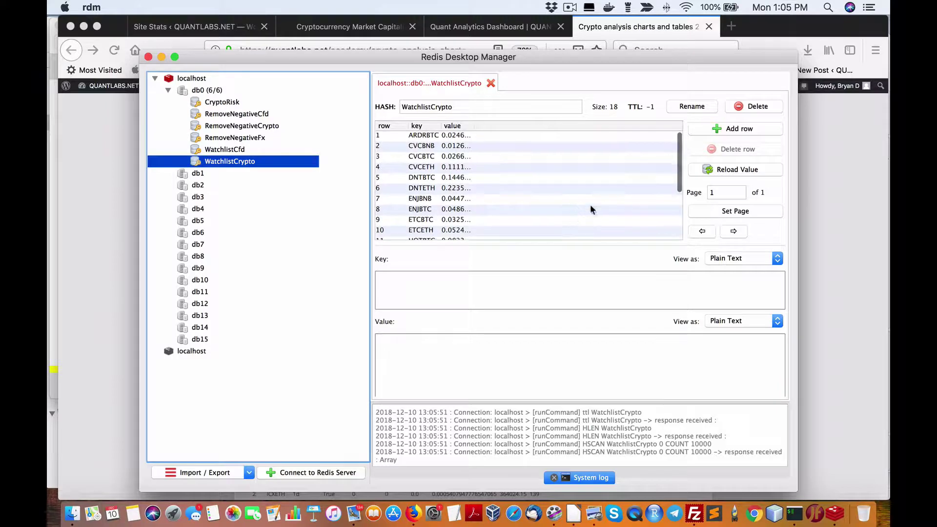
{"action": "left_click", "coordinate": [827, 189]}
{"action": "left_click", "coordinate": [493, 27]}
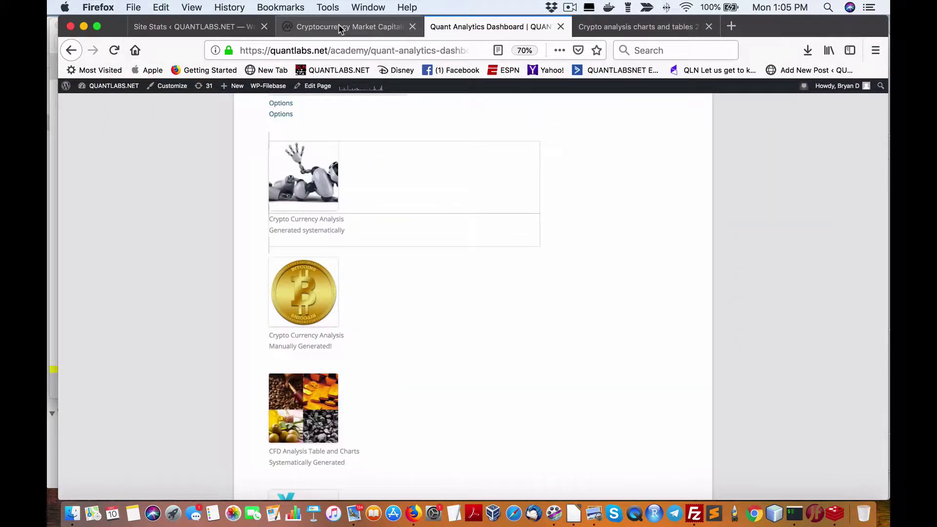
Browse CoinMarketCap's Top 100 table by 24h change, ending with DEX's 38.42% on top.
{"action": "left_click", "coordinate": [340, 28]}
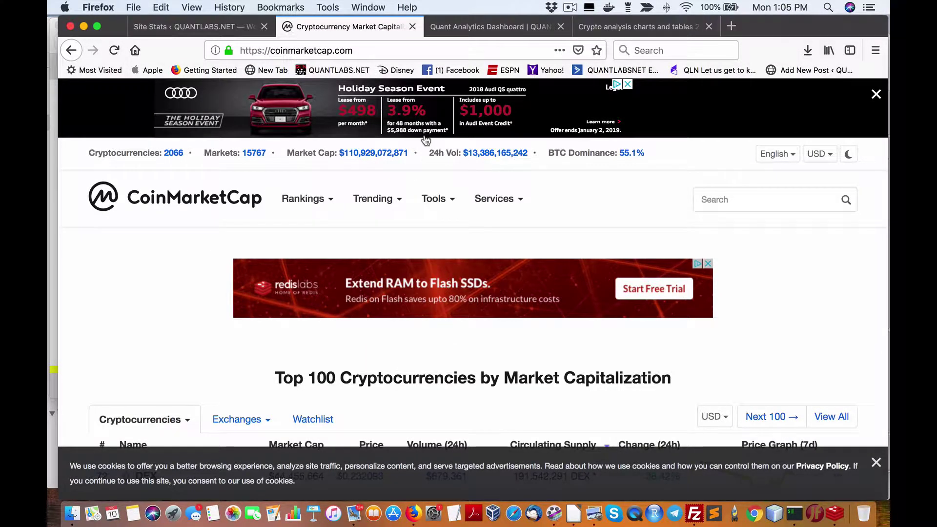
{"action": "scroll", "coordinate": [422, 137], "scroll_direction": "down", "scroll_amount": 10}
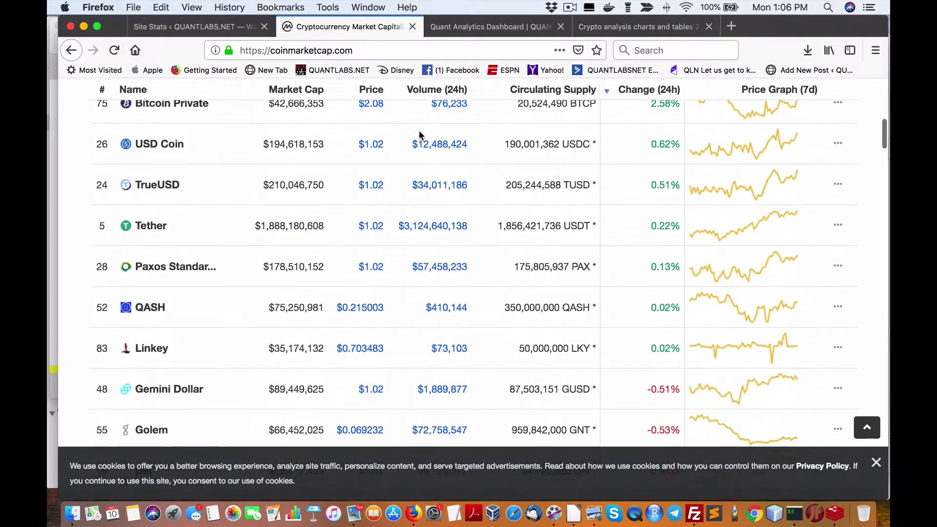
{"action": "scroll", "coordinate": [419, 130], "scroll_direction": "down", "scroll_amount": 16}
{"action": "scroll", "coordinate": [417, 130], "scroll_direction": "up", "scroll_amount": 11}
{"action": "scroll", "coordinate": [417, 131], "scroll_direction": "up", "scroll_amount": 8}
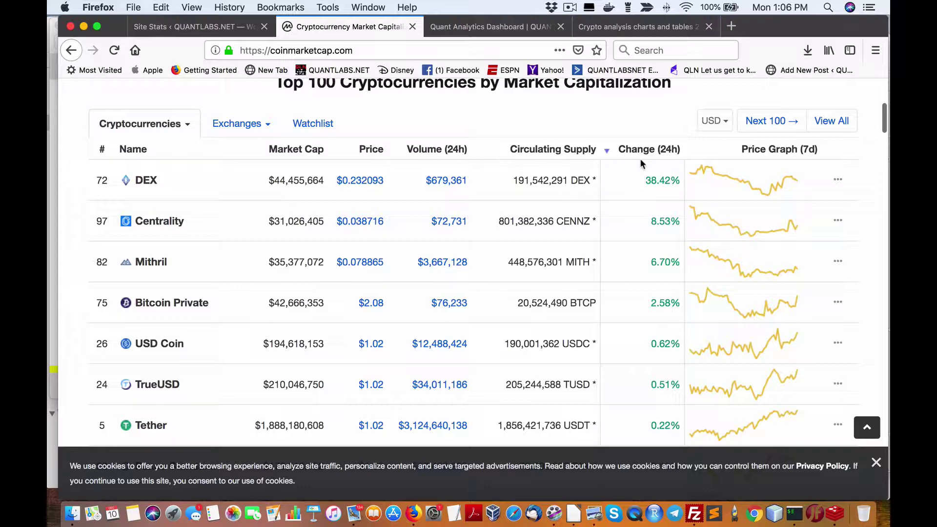
{"action": "scroll", "coordinate": [640, 163], "scroll_direction": "down", "scroll_amount": 3}
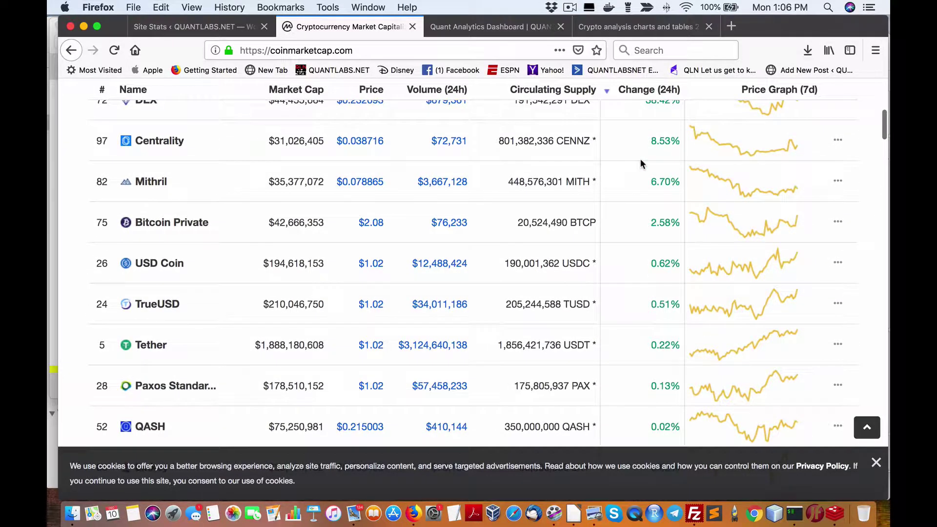
{"action": "scroll", "coordinate": [641, 163], "scroll_direction": "up", "scroll_amount": 2}
{"action": "scroll", "coordinate": [633, 183], "scroll_direction": "down", "scroll_amount": 6}
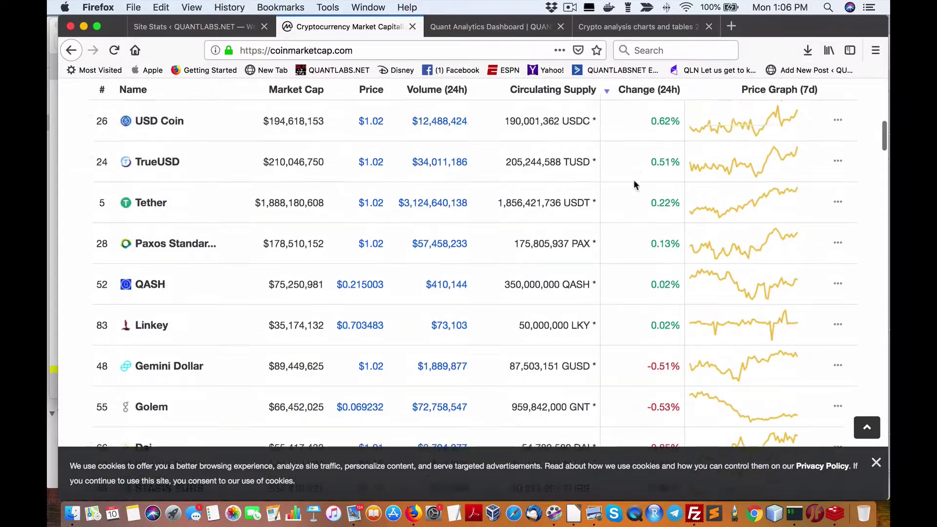
{"action": "scroll", "coordinate": [633, 181], "scroll_direction": "up", "scroll_amount": 6}
{"action": "scroll", "coordinate": [633, 179], "scroll_direction": "down", "scroll_amount": 3}
{"action": "scroll", "coordinate": [595, 181], "scroll_direction": "down", "scroll_amount": 20}
{"action": "scroll", "coordinate": [644, 264], "scroll_direction": "down", "scroll_amount": 10}
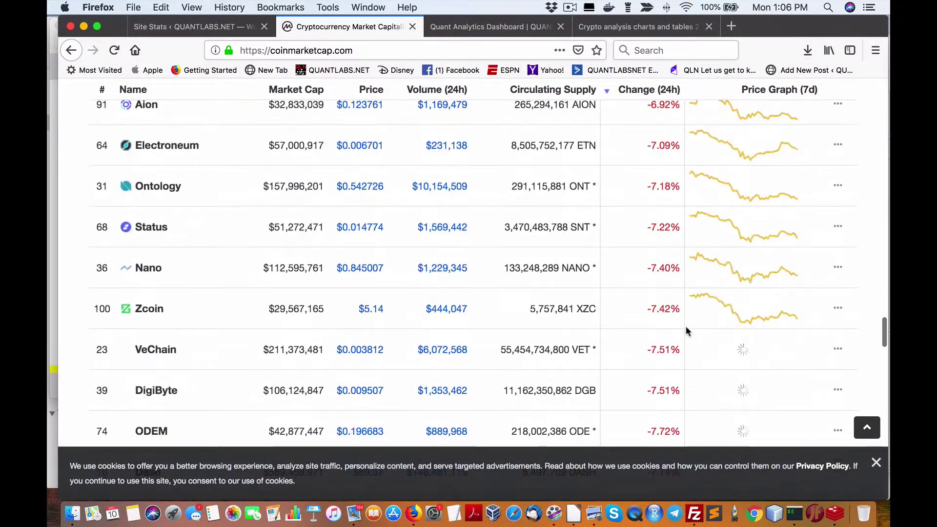
{"action": "scroll", "coordinate": [663, 398], "scroll_direction": "down", "scroll_amount": 15}
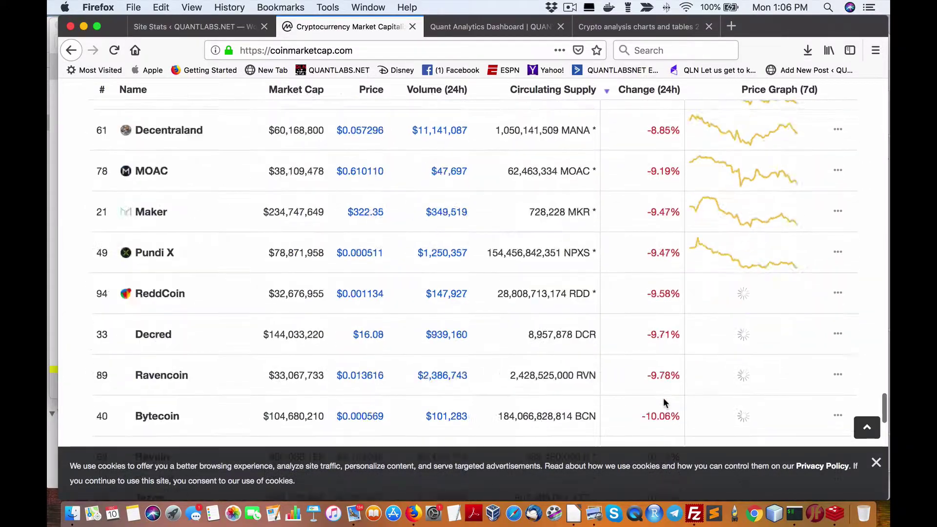
{"action": "scroll", "coordinate": [663, 398], "scroll_direction": "up", "scroll_amount": 18}
{"action": "scroll", "coordinate": [663, 397], "scroll_direction": "up", "scroll_amount": 20}
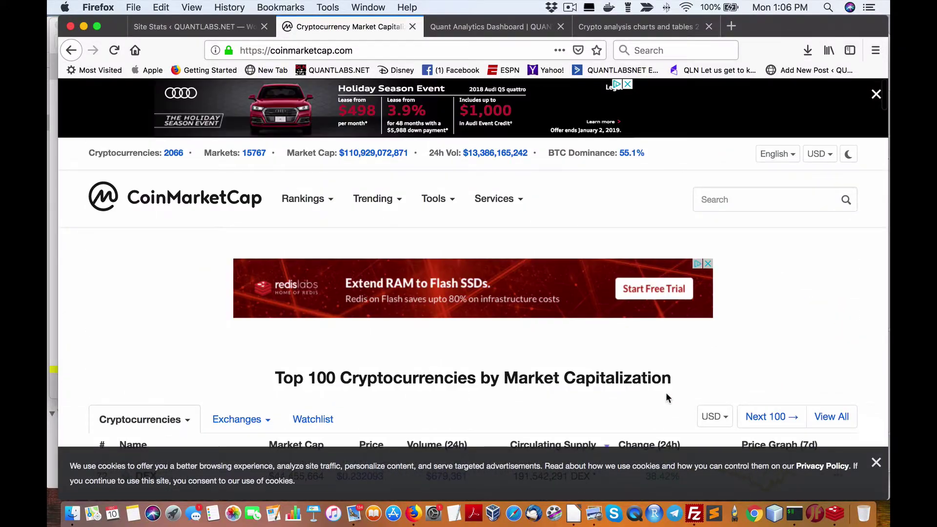
{"action": "scroll", "coordinate": [665, 392], "scroll_direction": "down", "scroll_amount": 6}
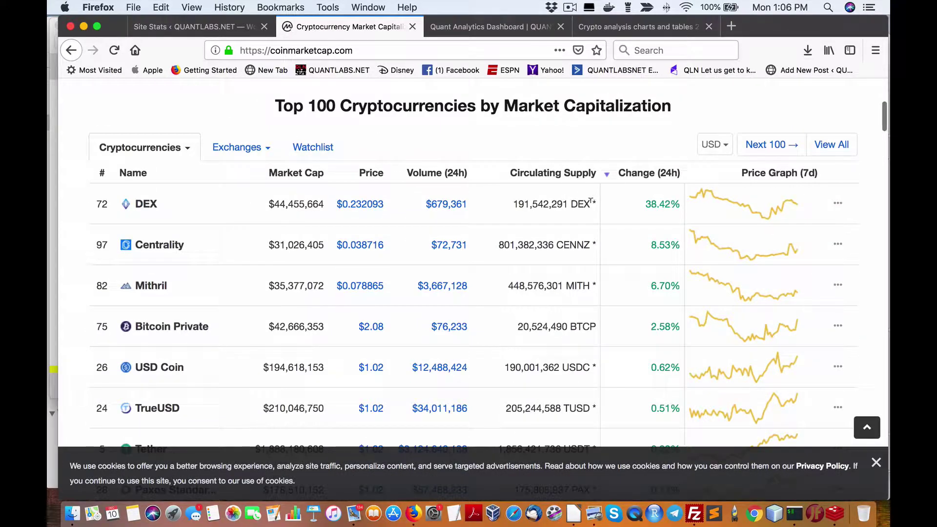
Back on the crypto analysis page, review the Ranking, Alerts and Recent Whipsaws tables.
{"action": "left_click", "coordinate": [617, 28]}
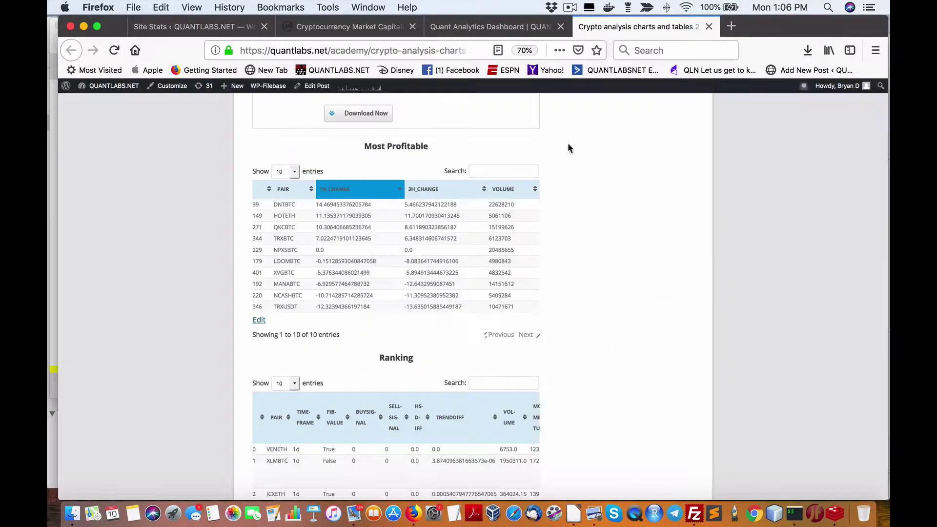
{"action": "scroll", "coordinate": [371, 450], "scroll_direction": "down", "scroll_amount": 4}
{"action": "scroll", "coordinate": [371, 446], "scroll_direction": "down", "scroll_amount": 15}
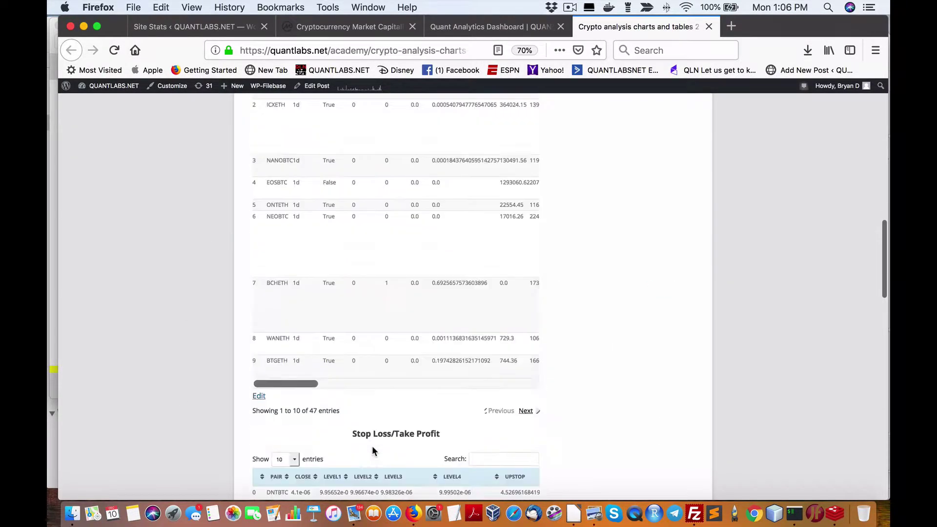
{"action": "scroll", "coordinate": [367, 448], "scroll_direction": "down", "scroll_amount": 1}
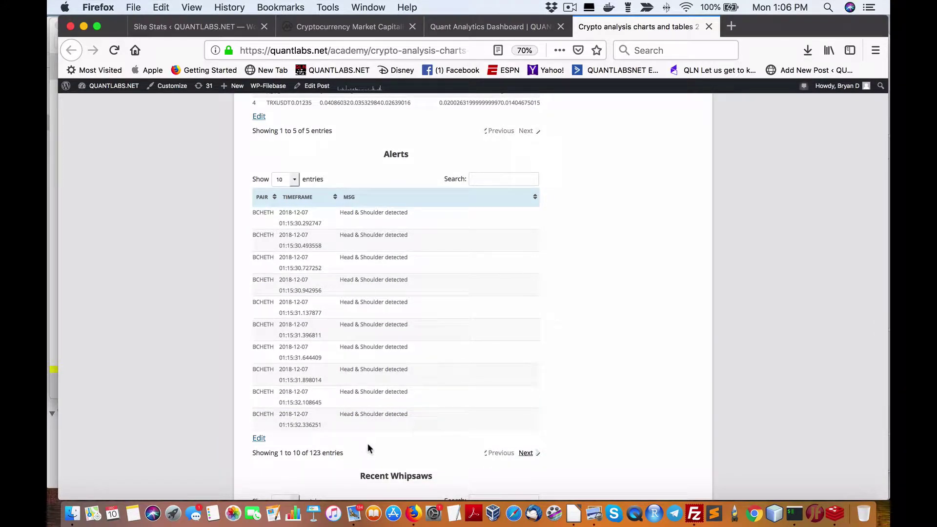
{"action": "scroll", "coordinate": [367, 443], "scroll_direction": "down", "scroll_amount": 5}
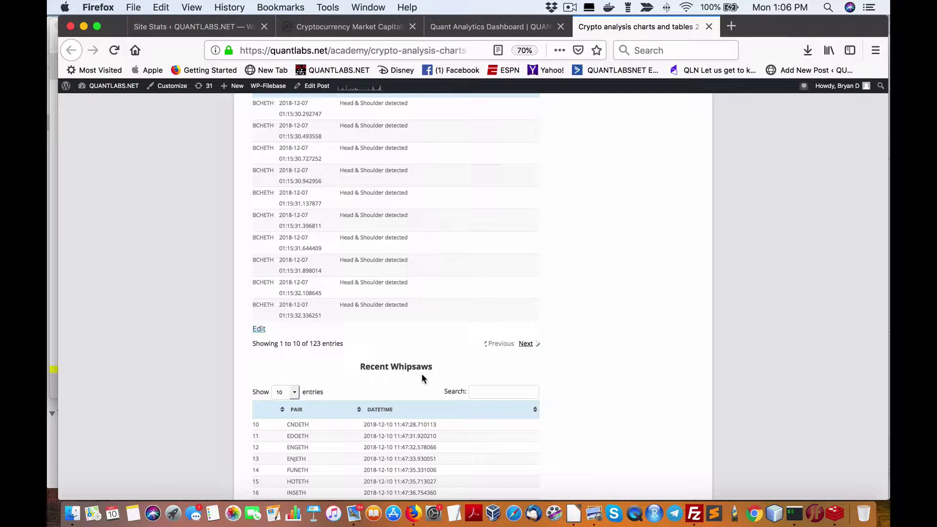
{"action": "scroll", "coordinate": [420, 373], "scroll_direction": "down", "scroll_amount": 8}
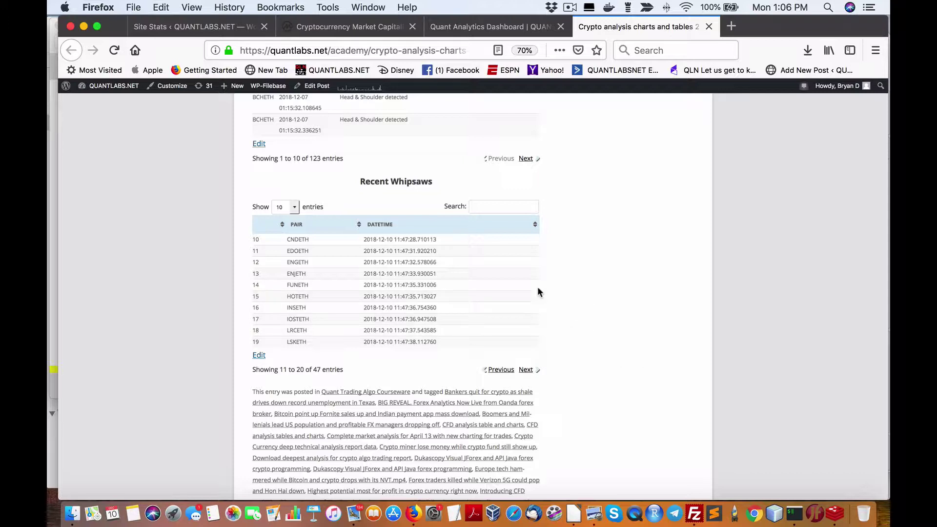
Check the Quant Analytics Dashboard, return to the crypto charts page, and bring iTerm2 forward.
{"action": "left_click", "coordinate": [470, 28]}
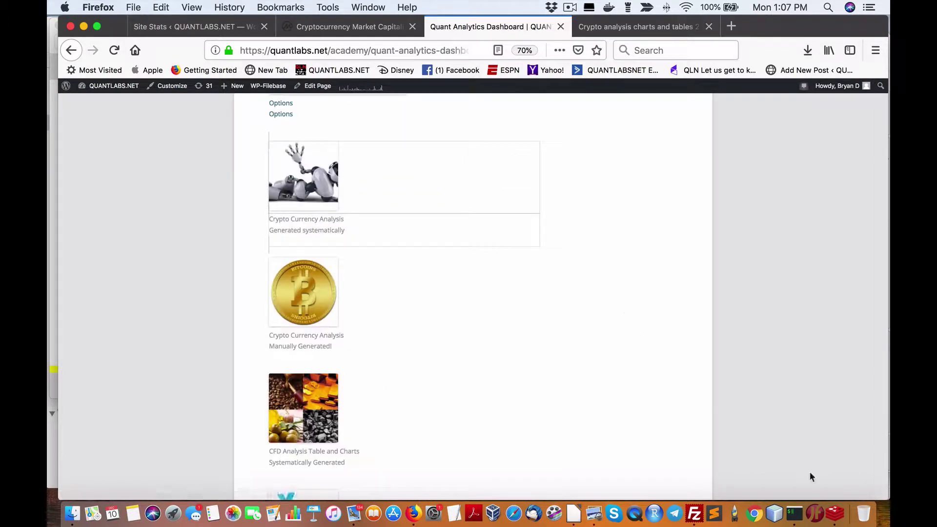
{"action": "scroll", "coordinate": [692, 443], "scroll_direction": "down", "scroll_amount": 15}
{"action": "scroll", "coordinate": [691, 444], "scroll_direction": "up", "scroll_amount": 5}
{"action": "left_click", "coordinate": [636, 27]}
{"action": "scroll", "coordinate": [409, 269], "scroll_direction": "up", "scroll_amount": 5}
{"action": "scroll", "coordinate": [405, 273], "scroll_direction": "up", "scroll_amount": 10}
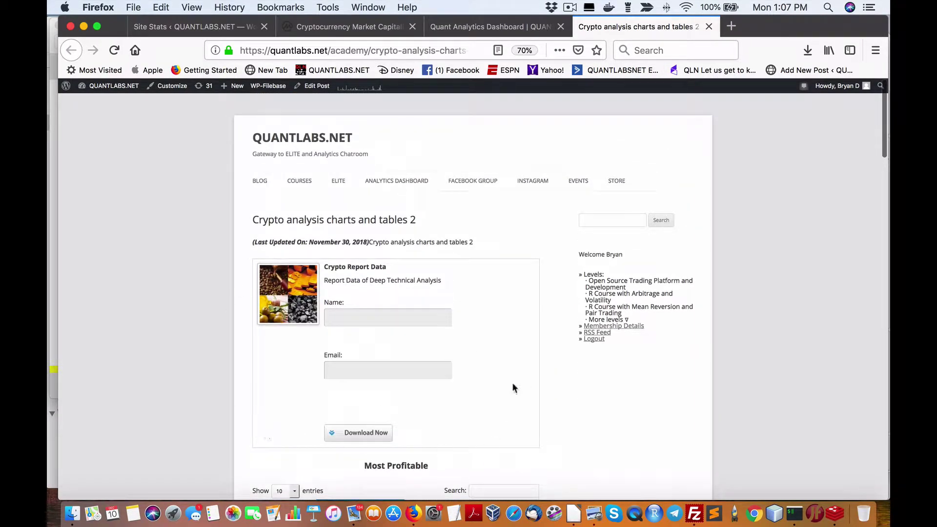
{"action": "left_click", "coordinate": [794, 514]}
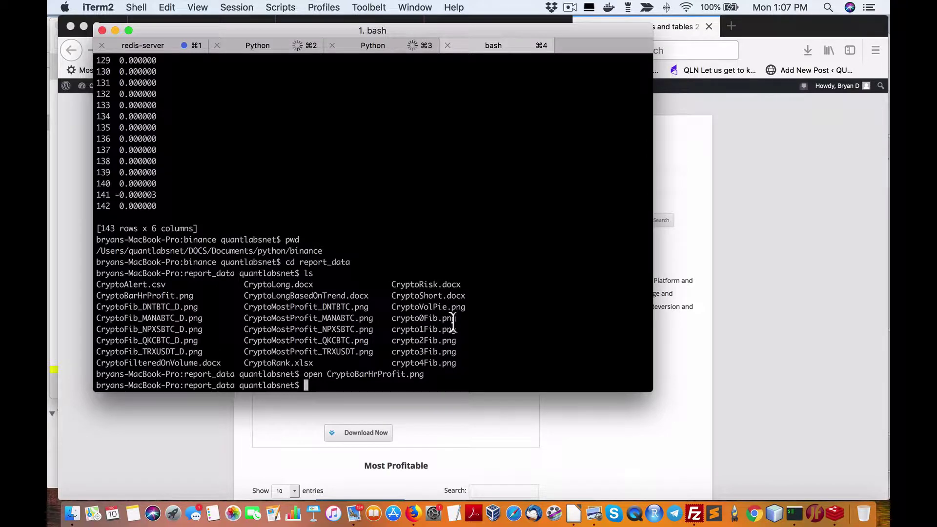
Open CryptoBarHrProfit.png from iTerm2, then enlarge the Preview chart window and shift it left.
{"action": "type", "text": "open"}
{"action": "key", "text": "Up"}
{"action": "key", "text": "Return"}
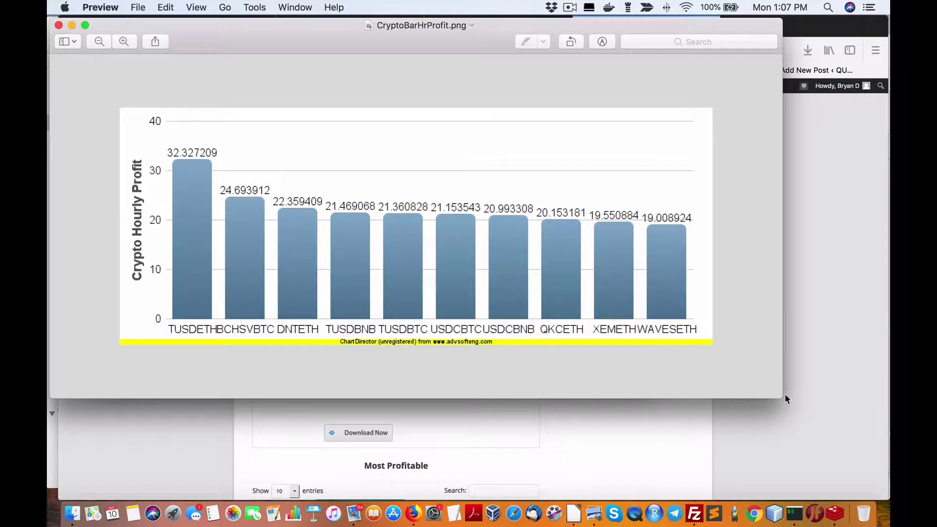
{"action": "left_click_drag", "start_coordinate": [782, 397], "coordinate": [888, 444]}
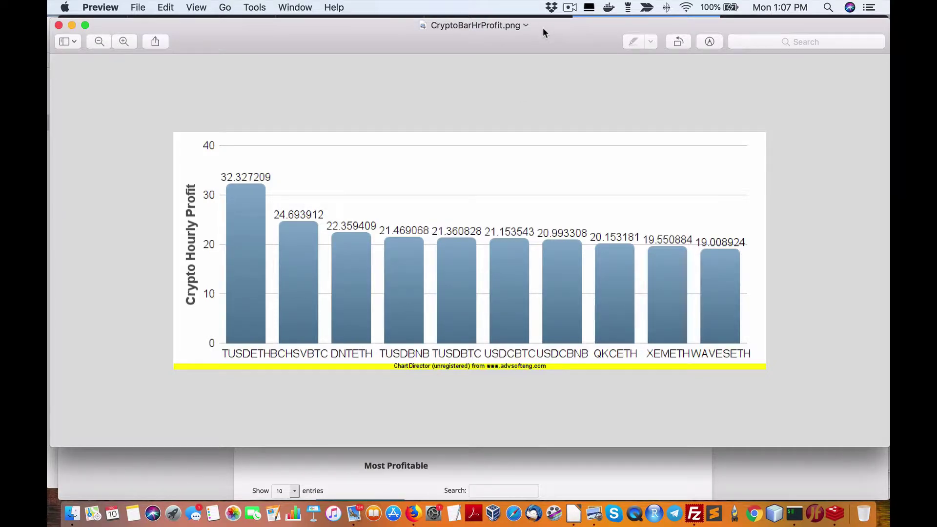
{"action": "left_click_drag", "start_coordinate": [543, 29], "coordinate": [437, 37]}
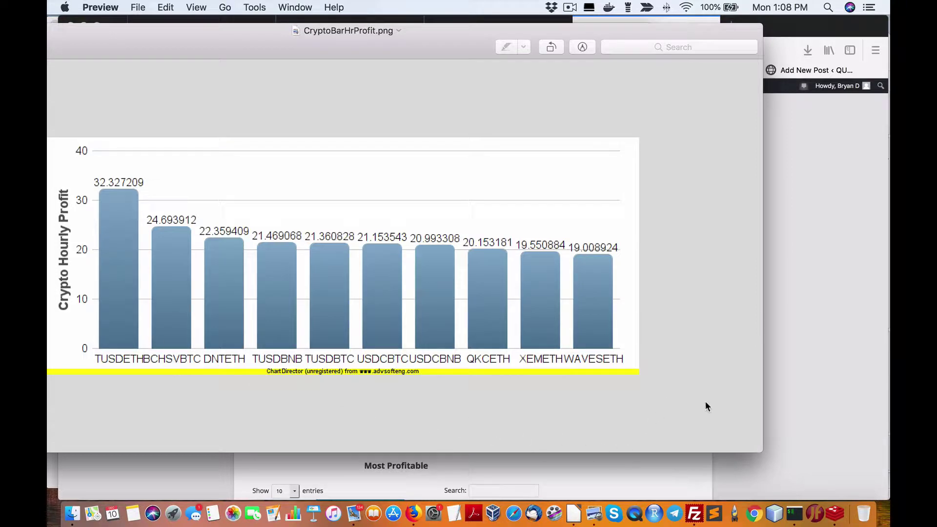
In iTerm2, type 'open CryptoVolPie.png', fixing the 'Cyrp' typo with Tab completion.
{"action": "left_click", "coordinate": [72, 513]}
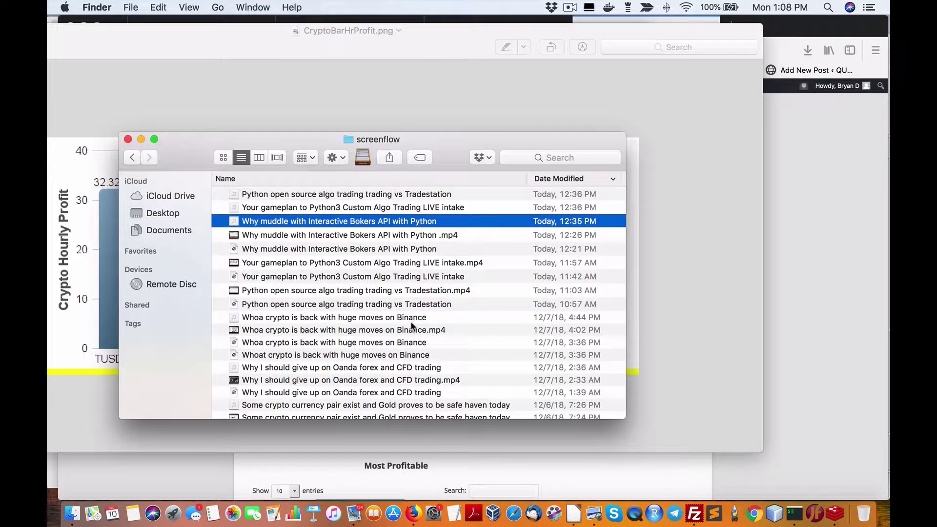
{"action": "left_click", "coordinate": [795, 513]}
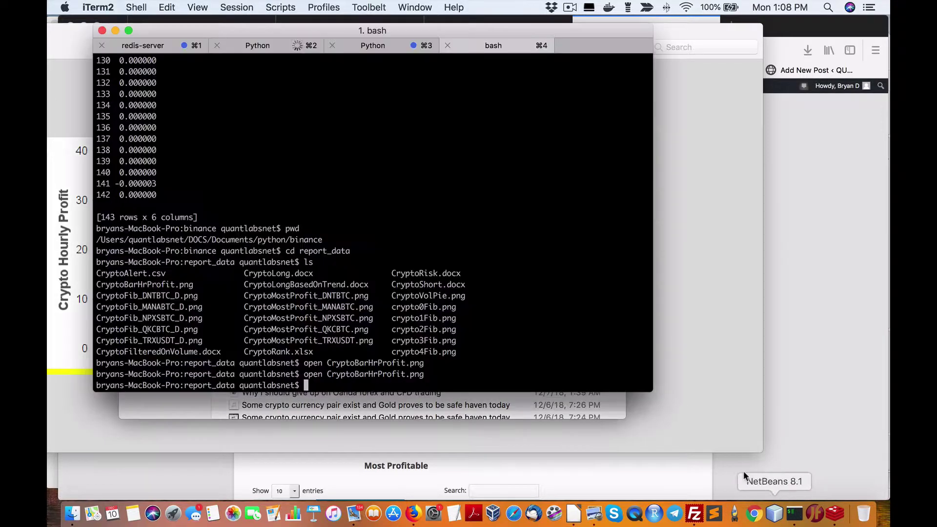
{"action": "type", "text": "open "}
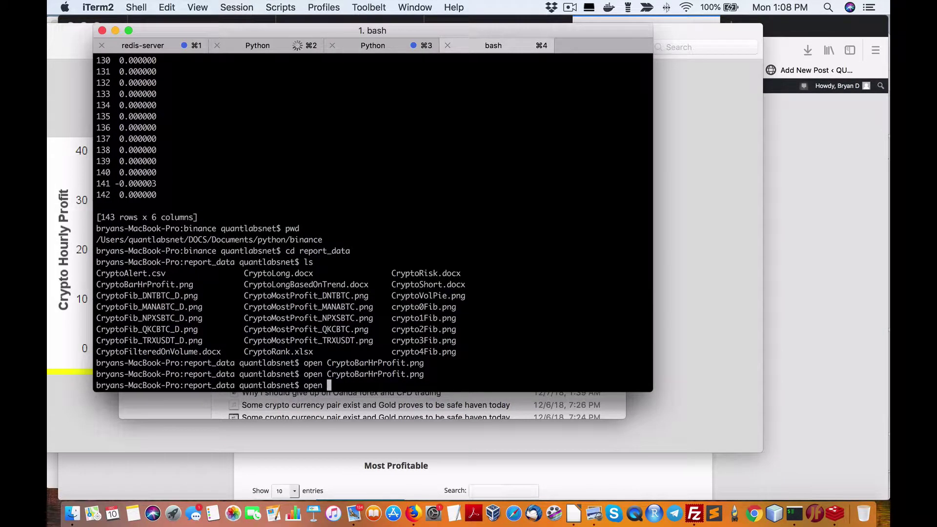
{"action": "type", "text": "Cyrp"}
{"action": "key", "text": "Tab"}
{"action": "key", "text": "BackSpace"}
{"action": "key", "text": "BackSpace"}
{"action": "type", "text": "ryp"}
{"action": "key", "text": "BackSpace"}
{"action": "key", "text": "BackSpace"}
{"action": "key", "text": "BackSpace"}
{"action": "key", "text": "BackSpace"}
{"action": "type", "text": "r"}
{"action": "key", "text": "Tab"}
{"action": "type", "text": "Vol"}
{"action": "key", "text": "Tab"}
Open CryptoVolPie.png in Preview and enlarge its window to show the ten-pair legend.
{"action": "key", "text": "Return"}
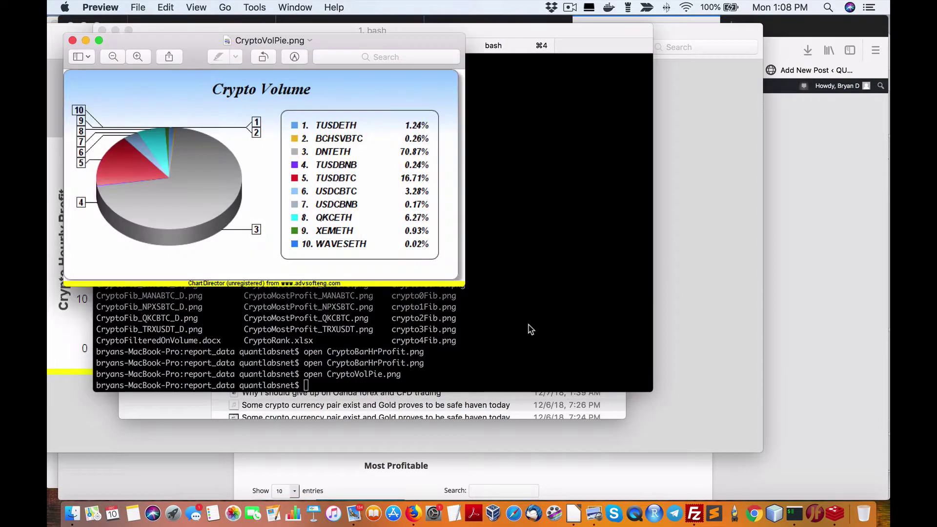
{"action": "left_click_drag", "start_coordinate": [468, 283], "coordinate": [763, 437]}
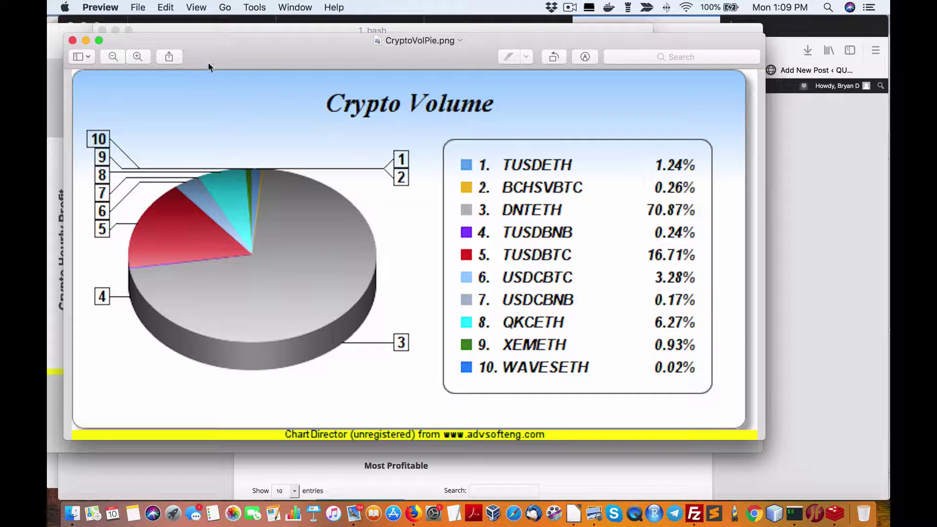
{"action": "left_click_drag", "start_coordinate": [174, 46], "coordinate": [282, 51]}
{"action": "left_click_drag", "start_coordinate": [579, 46], "coordinate": [523, 45]}
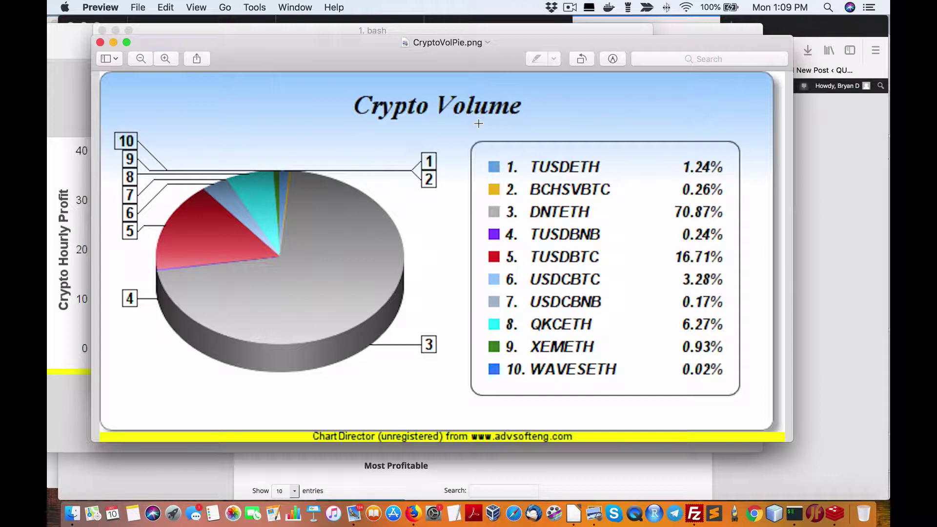
{"action": "scroll", "coordinate": [464, 147], "scroll_direction": "down", "scroll_amount": 1}
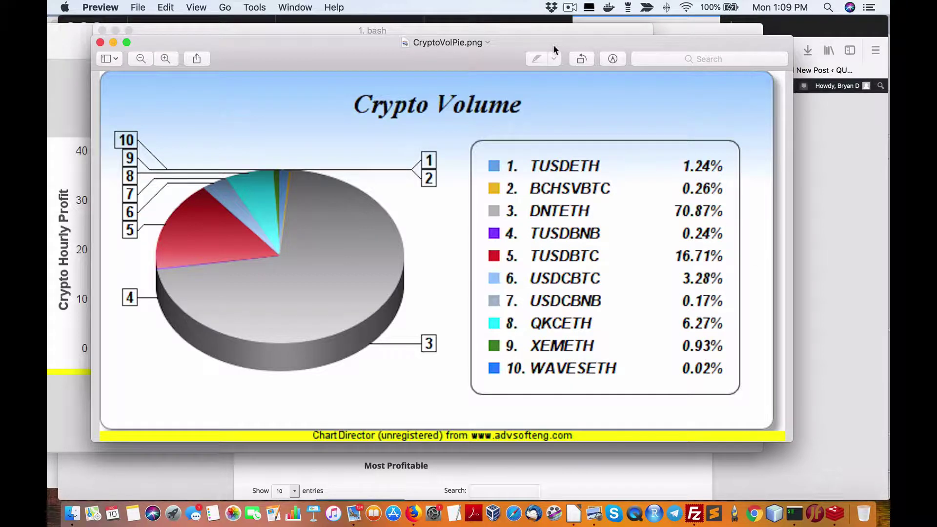
{"action": "left_click_drag", "start_coordinate": [517, 40], "coordinate": [476, 42]}
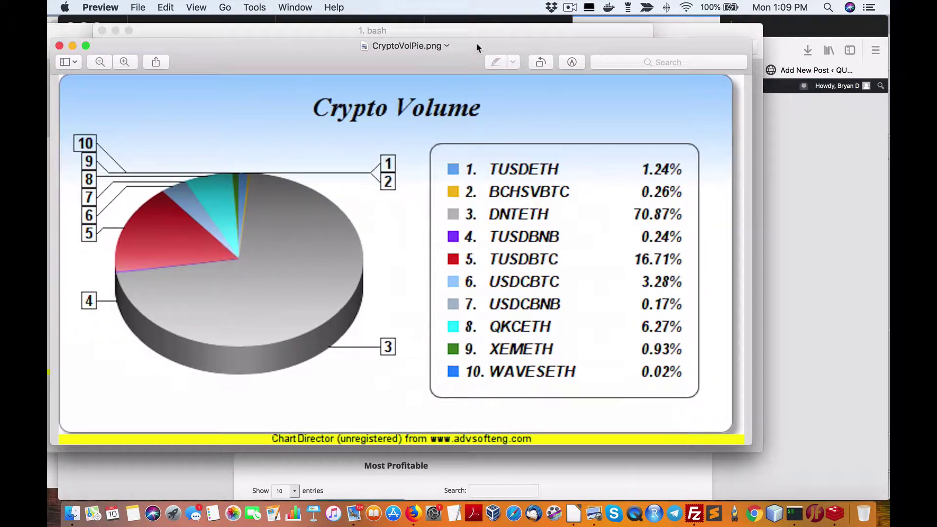
On CoinMarketCap, search DNT and open district0x, showing rank 225 and $9,491,416 market cap.
{"action": "left_click", "coordinate": [848, 180]}
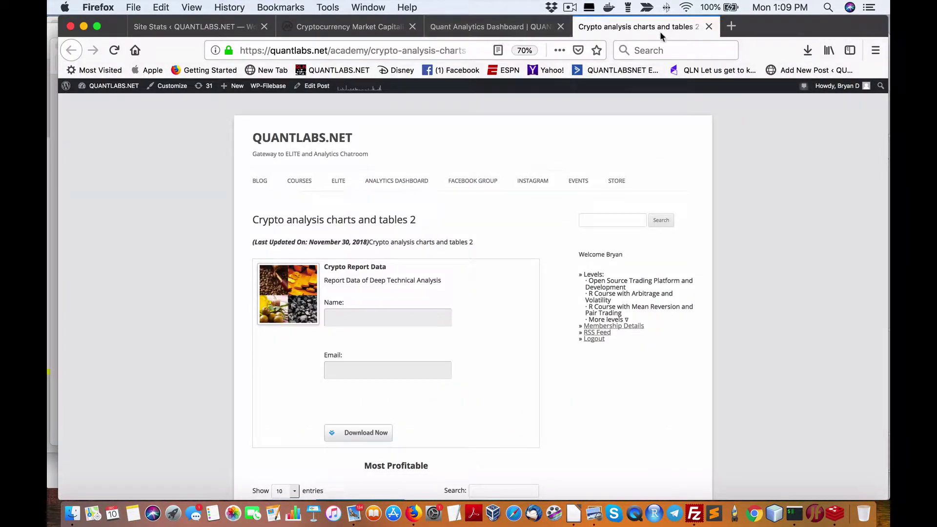
{"action": "left_click", "coordinate": [342, 27]}
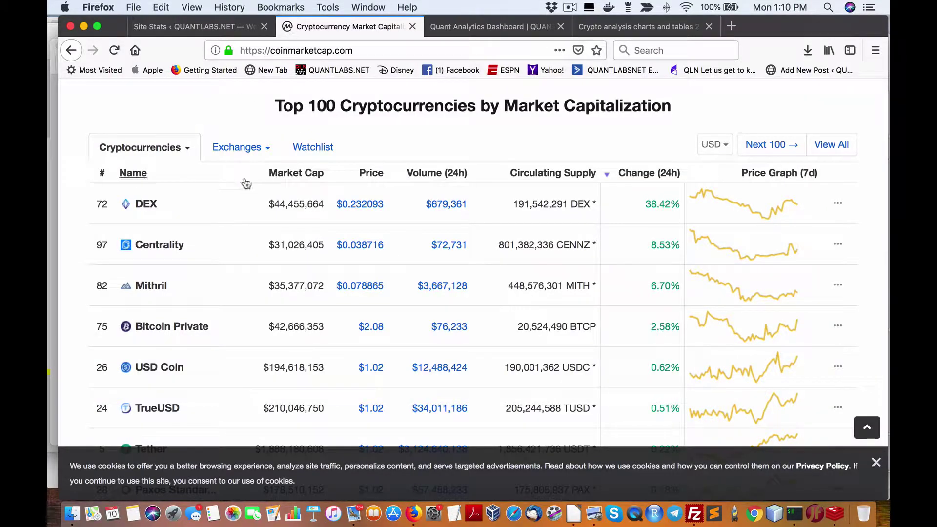
{"action": "scroll", "coordinate": [287, 188], "scroll_direction": "up", "scroll_amount": 5}
{"action": "left_click", "coordinate": [705, 198]}
{"action": "scroll", "coordinate": [676, 194], "scroll_direction": "down", "scroll_amount": 4}
{"action": "scroll", "coordinate": [653, 183], "scroll_direction": "up", "scroll_amount": 1}
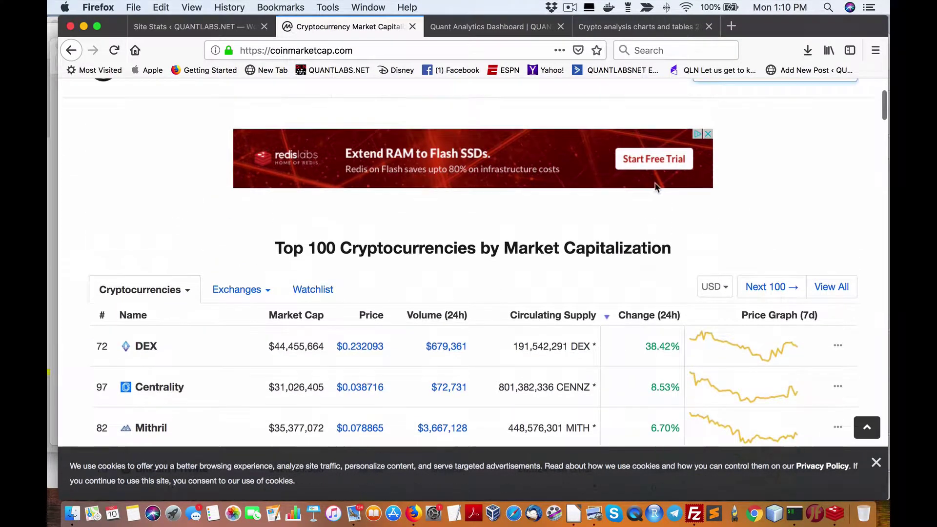
{"action": "scroll", "coordinate": [654, 186], "scroll_direction": "up", "scroll_amount": 4}
{"action": "type", "text": "DNT"}
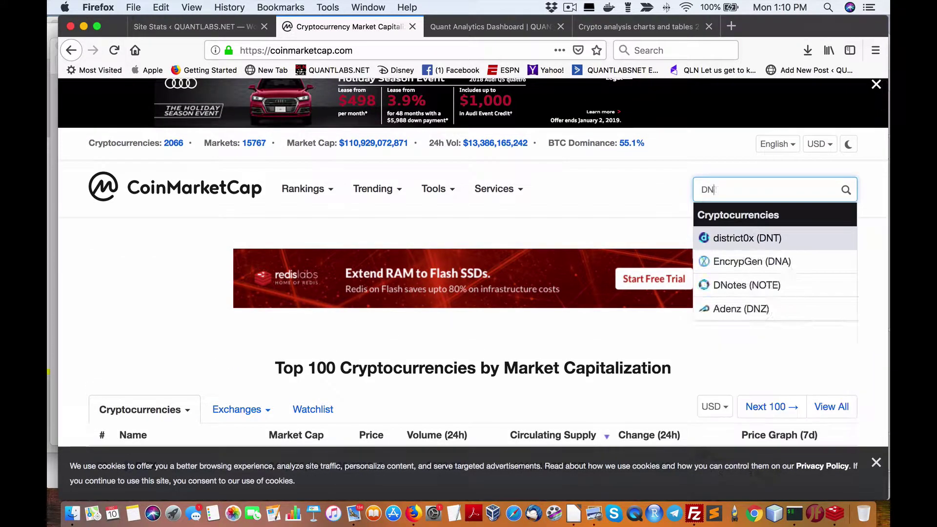
{"action": "left_click", "coordinate": [742, 236]}
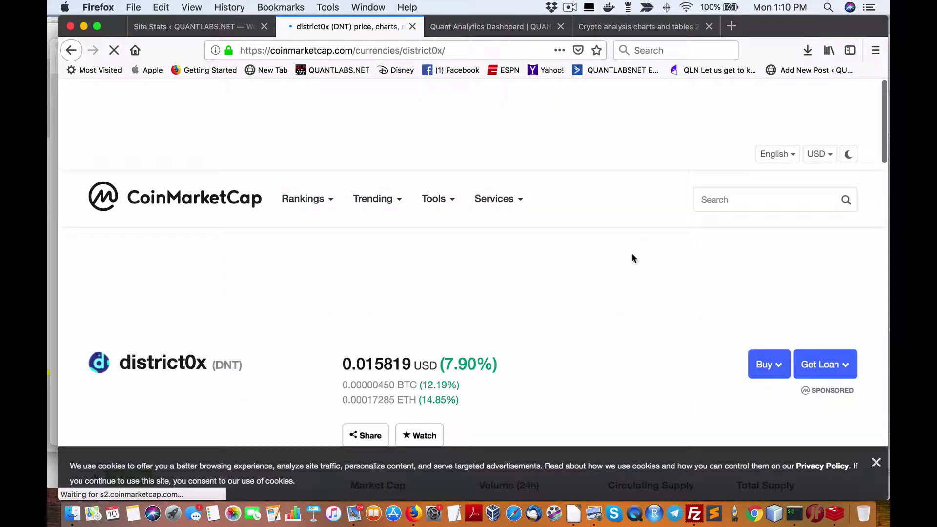
{"action": "scroll", "coordinate": [425, 317], "scroll_direction": "down", "scroll_amount": 10}
{"action": "scroll", "coordinate": [425, 326], "scroll_direction": "up", "scroll_amount": 2}
{"action": "scroll", "coordinate": [424, 326], "scroll_direction": "up", "scroll_amount": 1}
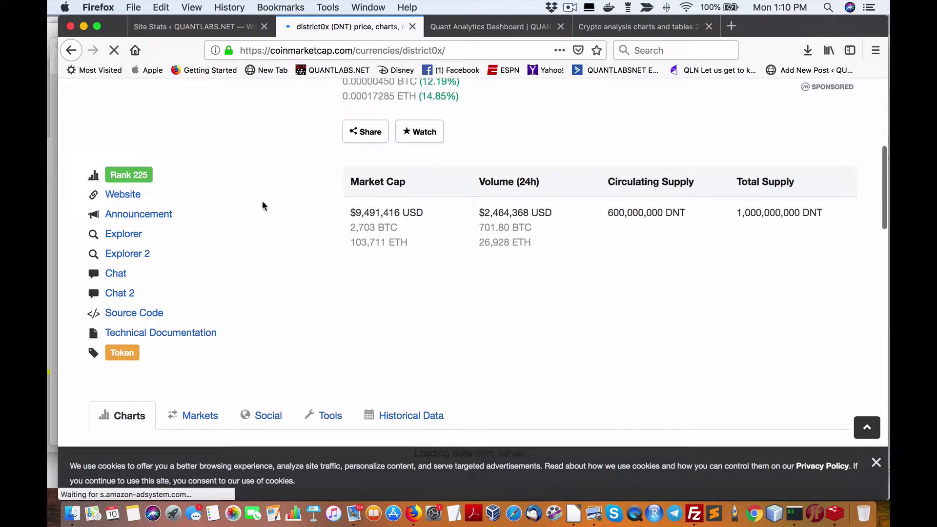
Return to the CoinMarketCap homepage and try searching the page for DNT.
{"action": "left_click", "coordinate": [72, 50]}
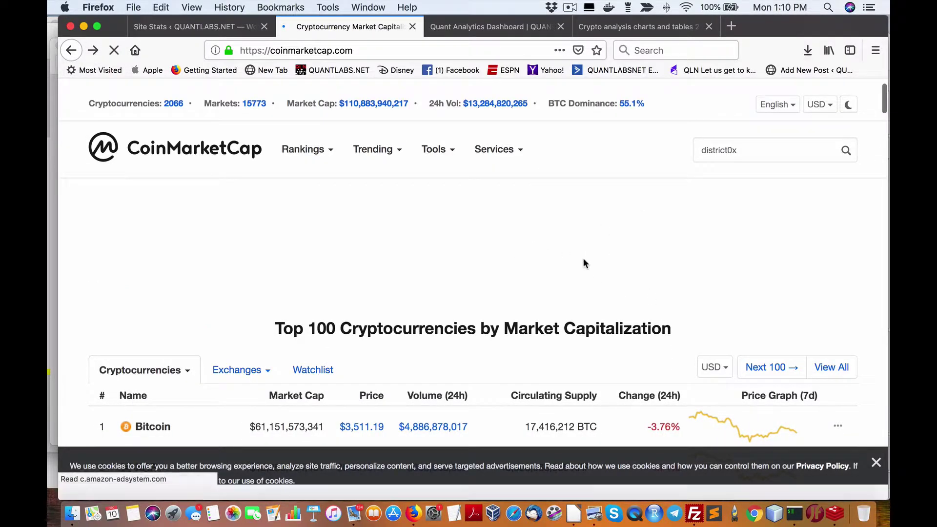
{"action": "key", "text": "super+f"}
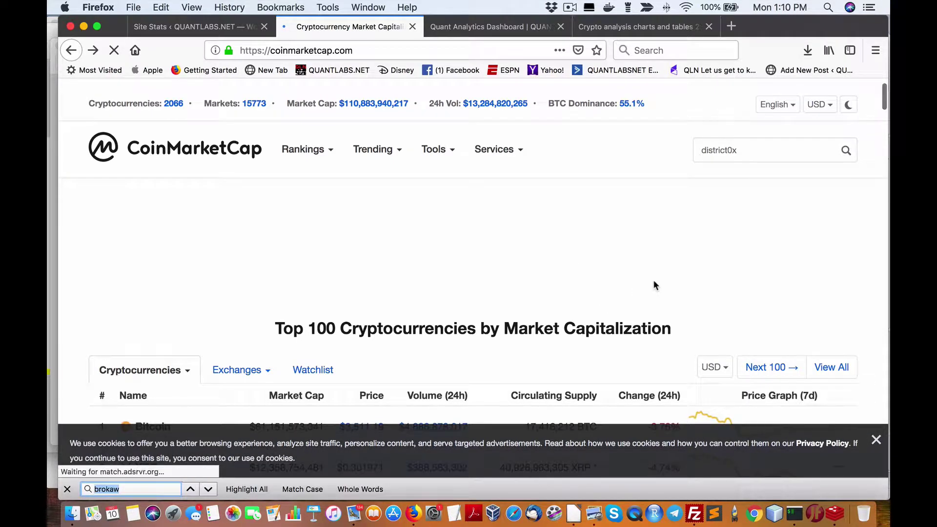
{"action": "type", "text": "DNT"}
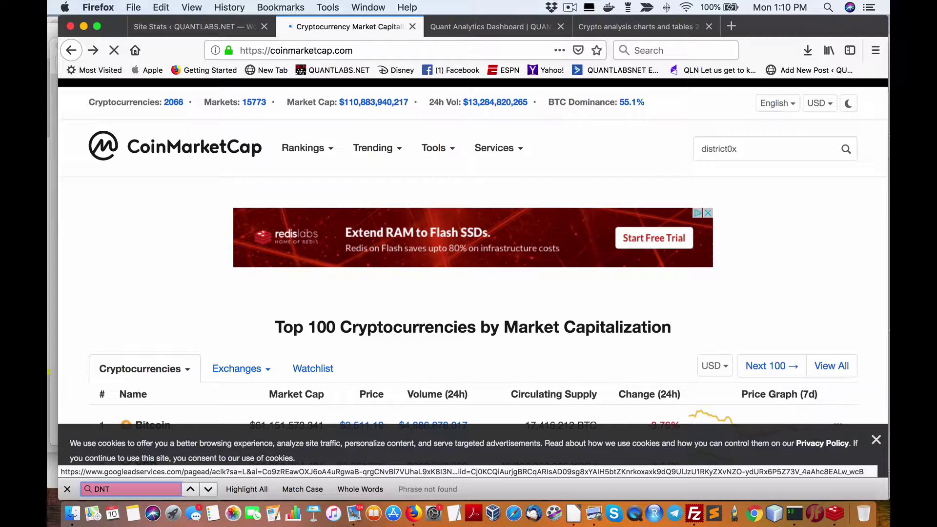
{"action": "key", "text": "BackSpace"}
{"action": "key", "text": "BackSpace"}
{"action": "key", "text": "BackSpace"}
{"action": "scroll", "coordinate": [469, 254], "scroll_direction": "down", "scroll_amount": 10}
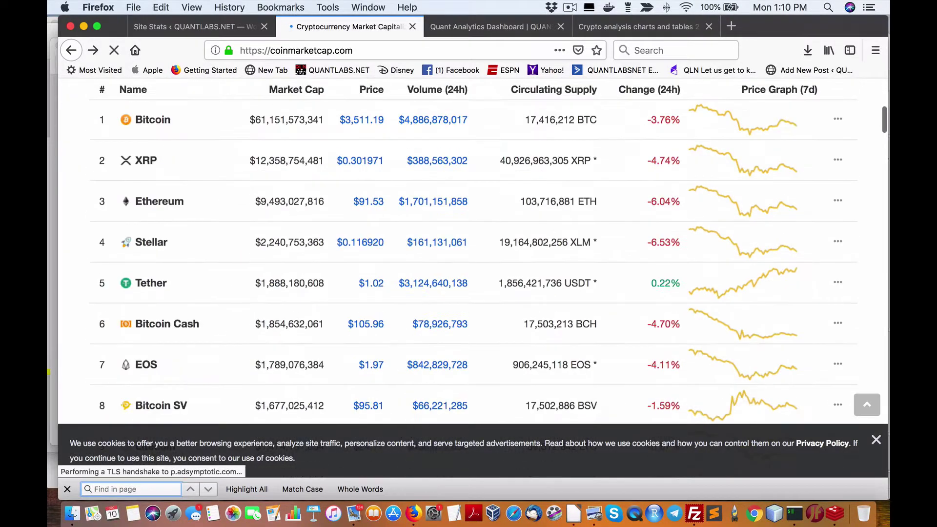
{"action": "left_click", "coordinate": [672, 51]}
{"action": "type", "text": "Dis"}
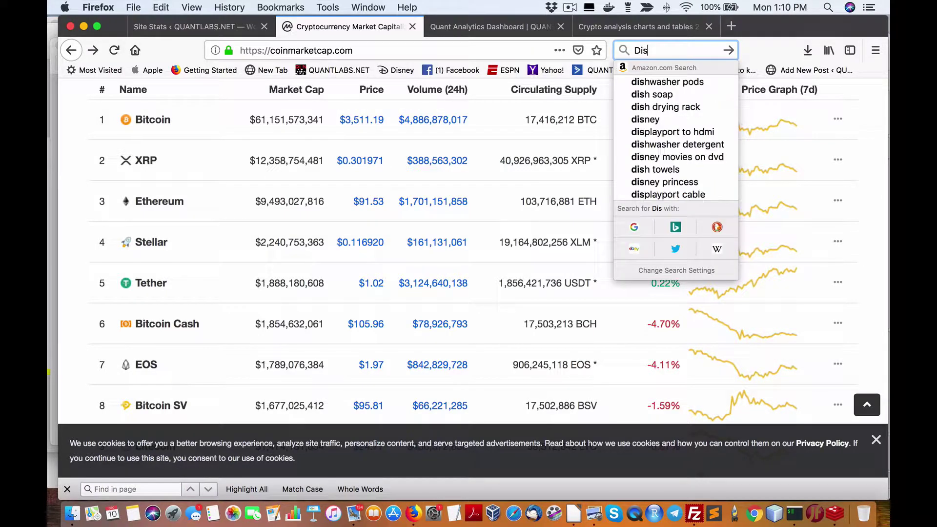
{"action": "key", "text": "Escape"}
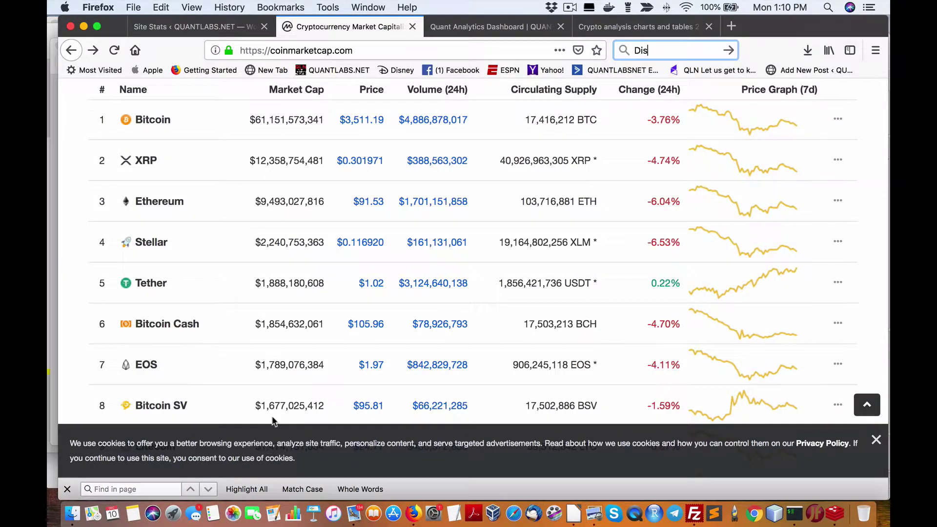
{"action": "scroll", "coordinate": [267, 419], "scroll_direction": "down", "scroll_amount": 10}
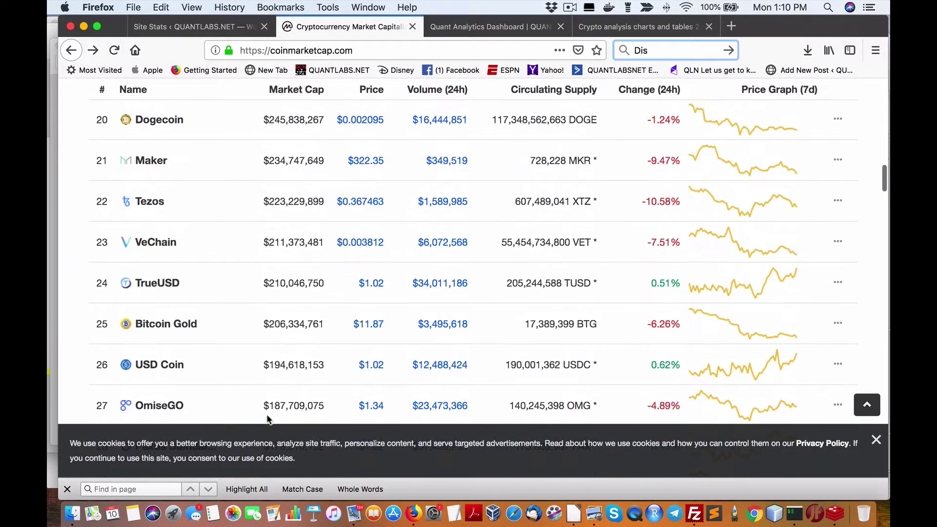
{"action": "scroll", "coordinate": [267, 419], "scroll_direction": "down", "scroll_amount": 6}
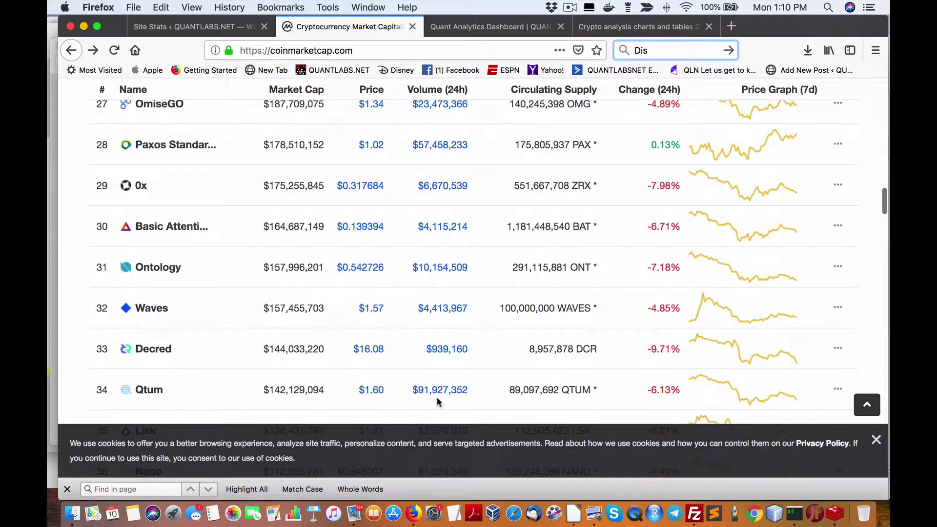
Start a new tab briefly, then go back to the CoinMarketCap page.
{"action": "left_click", "coordinate": [730, 26]}
{"action": "type", "text": "bo"}
{"action": "key", "text": "BackSpace"}
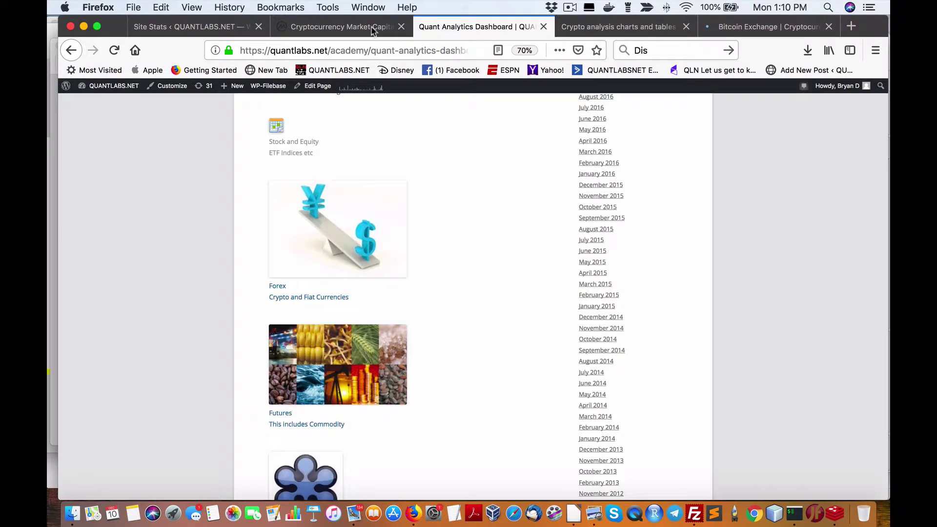
{"action": "left_click", "coordinate": [358, 29]}
{"action": "scroll", "coordinate": [573, 201], "scroll_direction": "up", "scroll_amount": 15}
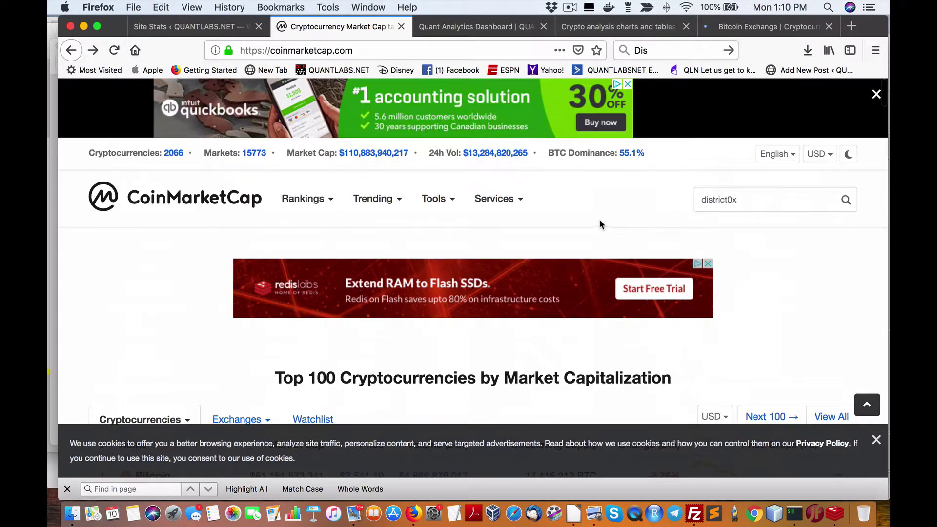
Find 'district0x' on the page and scroll the Top 100 table; only one match exists.
{"action": "left_click", "coordinate": [761, 198]}
{"action": "left_click_drag", "start_coordinate": [740, 199], "coordinate": [685, 202]}
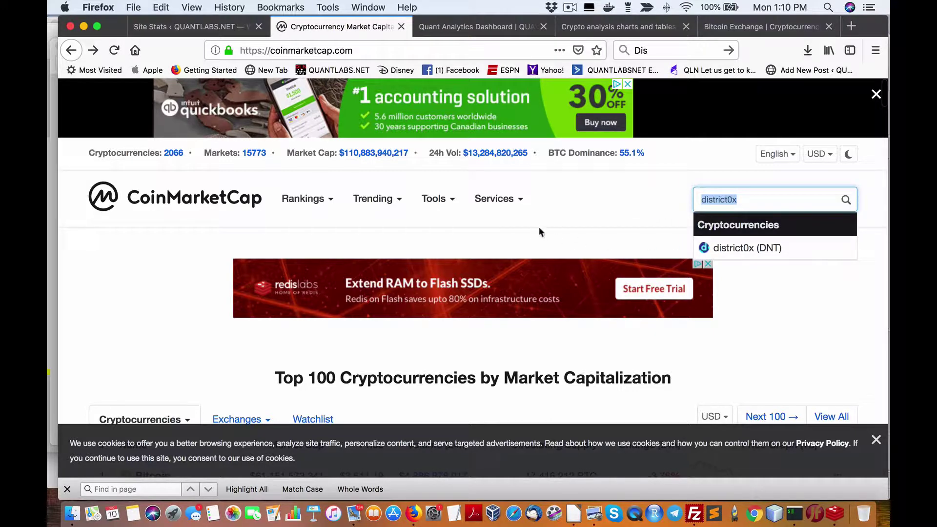
{"action": "key", "text": "ctrl+f"}
{"action": "type", "text": "D"}
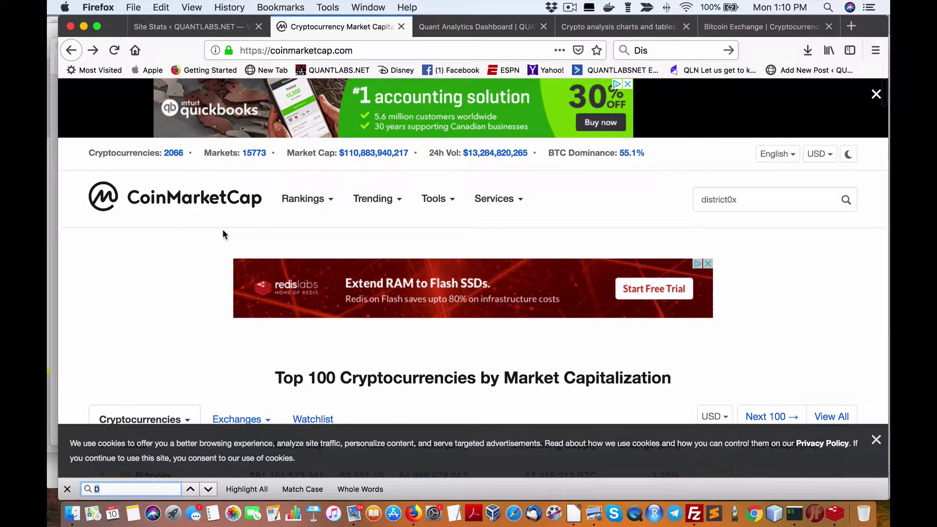
{"action": "scroll", "coordinate": [222, 234], "scroll_direction": "down", "scroll_amount": 3}
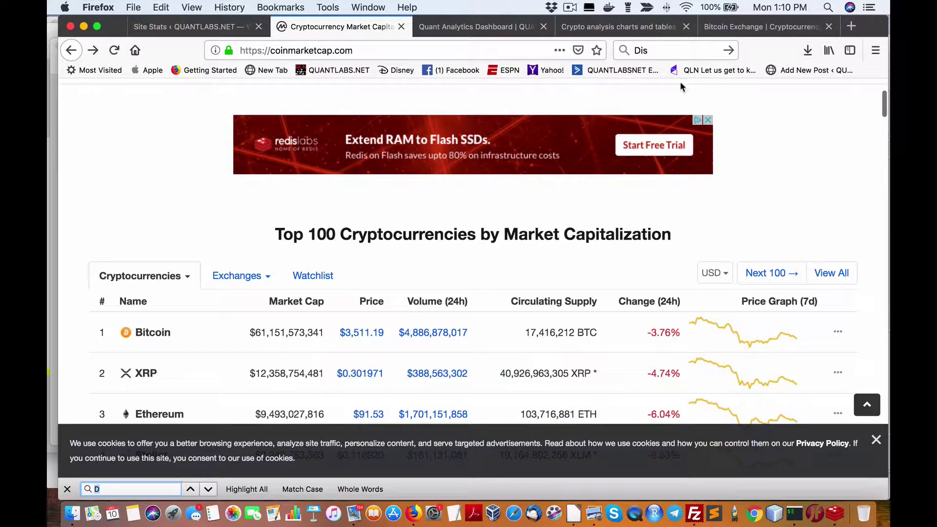
{"action": "type", "text": "istrict0x"}
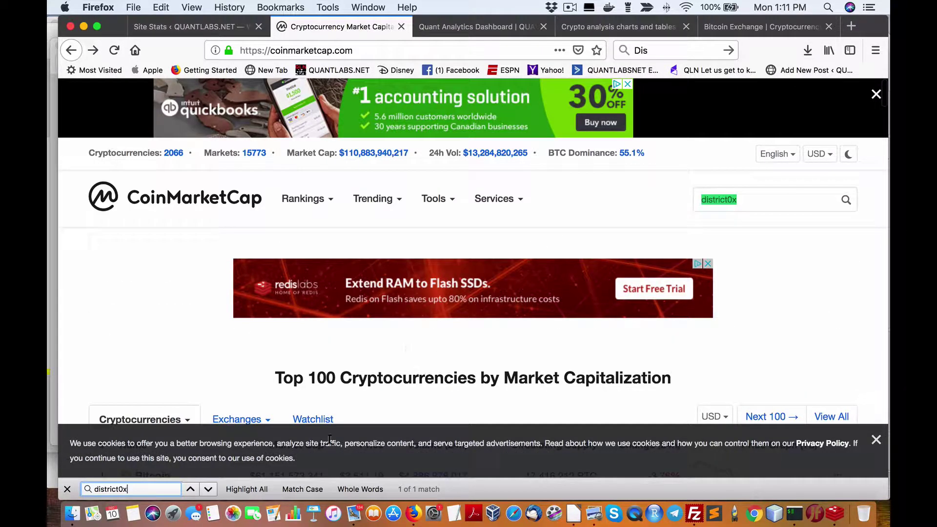
{"action": "left_click", "coordinate": [209, 489]}
{"action": "scroll", "coordinate": [193, 374], "scroll_direction": "down", "scroll_amount": 7}
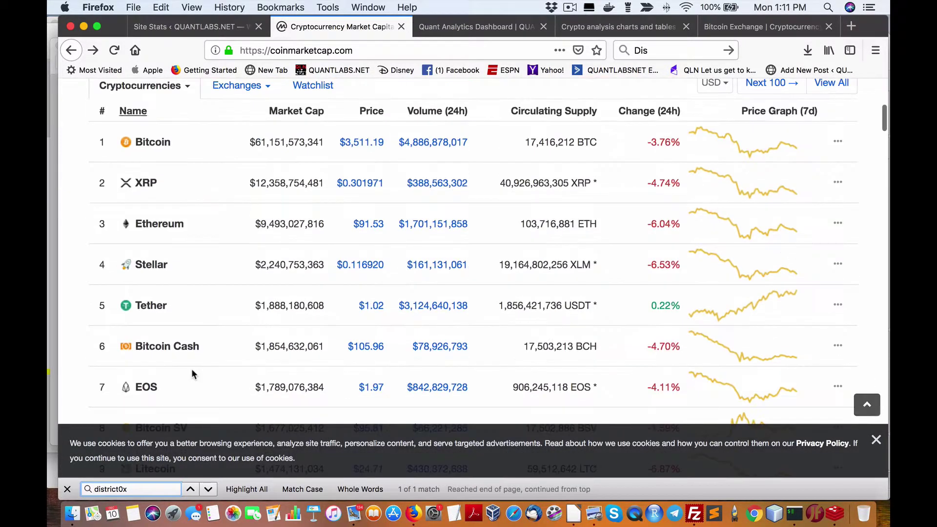
{"action": "scroll", "coordinate": [193, 374], "scroll_direction": "down", "scroll_amount": 15}
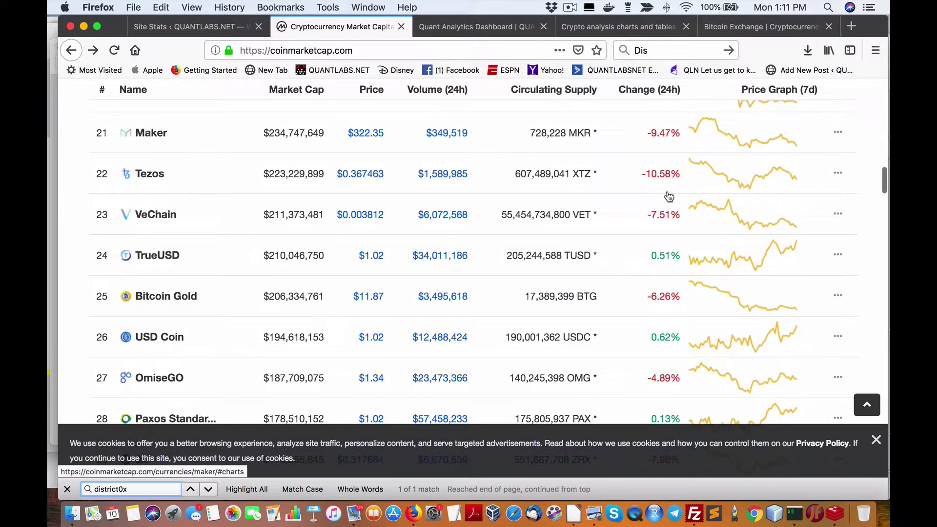
{"action": "scroll", "coordinate": [519, 376], "scroll_direction": "up", "scroll_amount": 6}
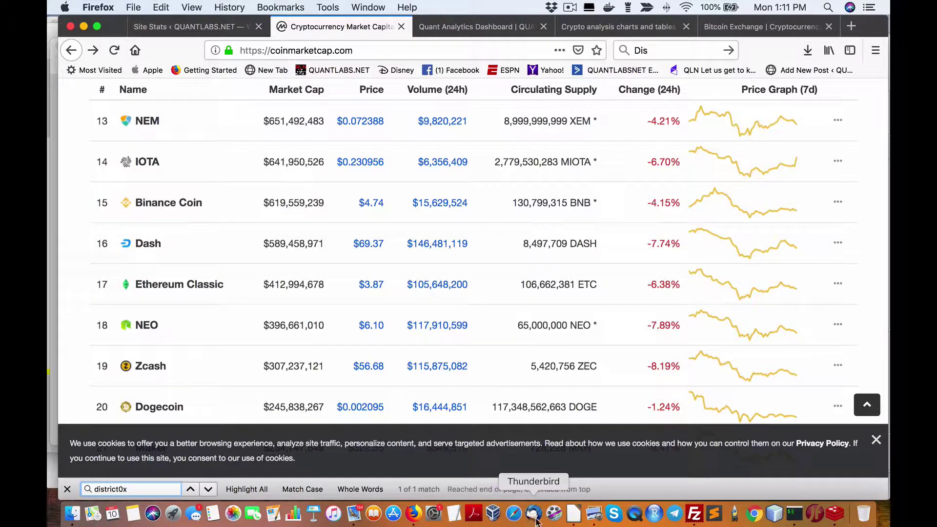
Glance at the Crypto Volume pie chart, then search CoinMarketCap for 'tusd'.
{"action": "left_click", "coordinate": [595, 514]}
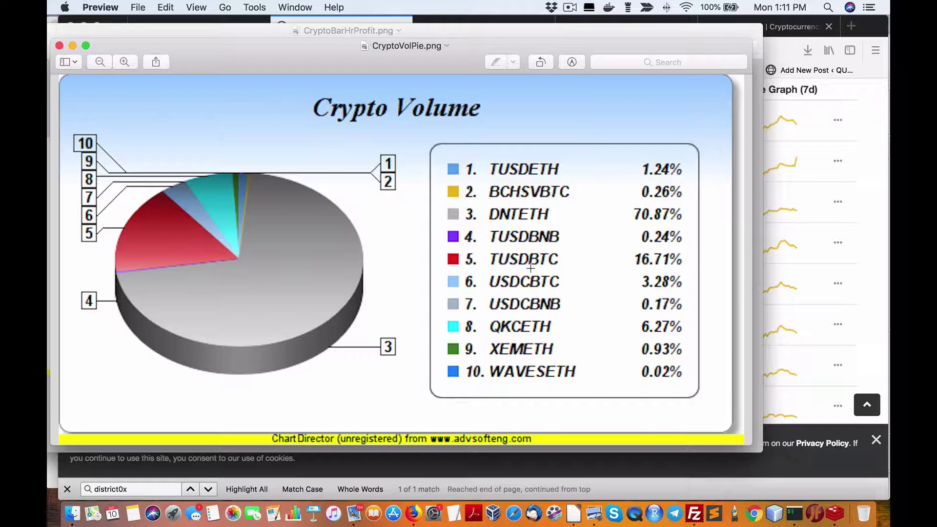
{"action": "key", "text": "super+Tab"}
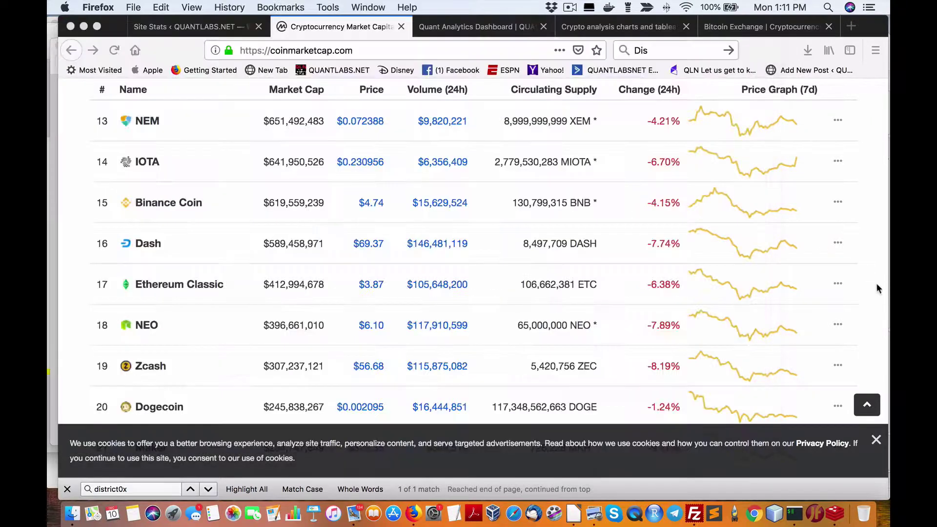
{"action": "scroll", "coordinate": [754, 219], "scroll_direction": "up", "scroll_amount": 15}
{"action": "double_click", "coordinate": [727, 200]}
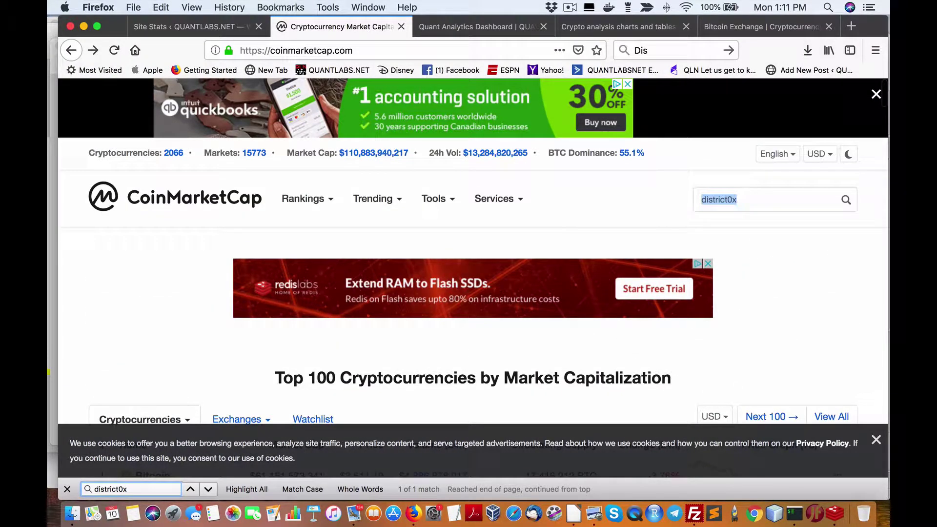
{"action": "type", "text": "tusd"}
{"action": "left_click", "coordinate": [757, 197]}
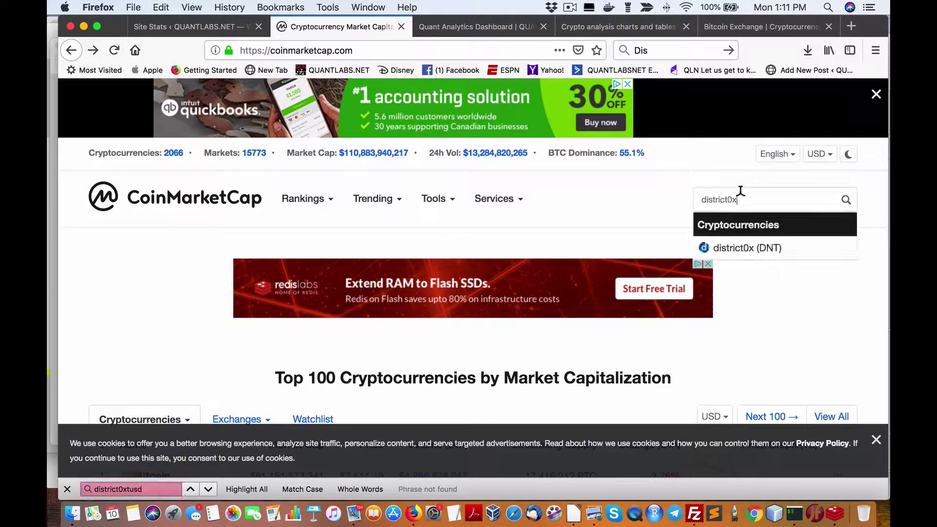
{"action": "double_click", "coordinate": [756, 197]}
{"action": "type", "text": "tus"}
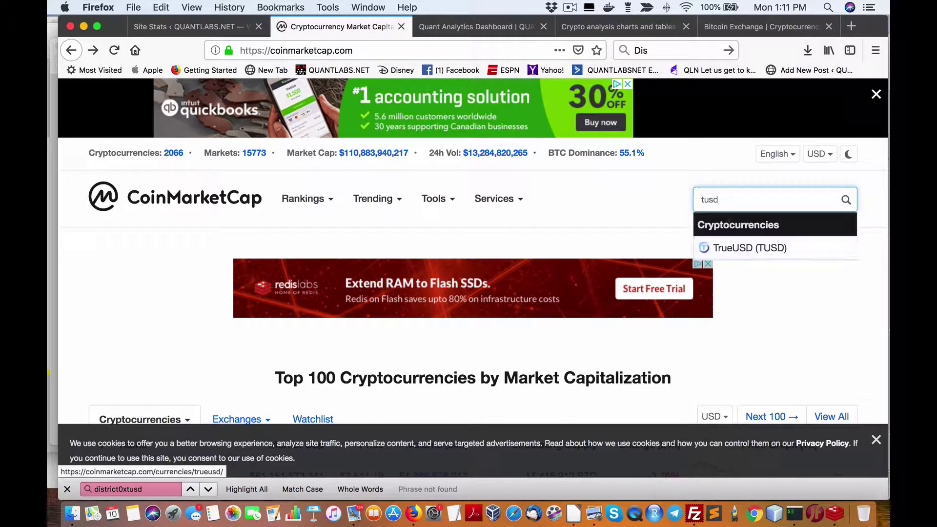
{"action": "type", "text": "d"}
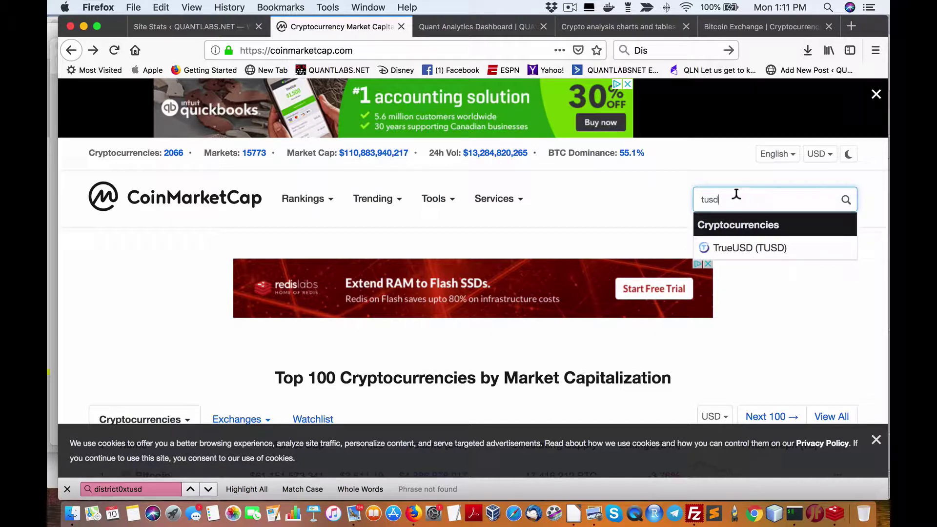
Change the site search text to 'trueusd'.
{"action": "double_click", "coordinate": [721, 199]}
{"action": "type", "text": "tru"}
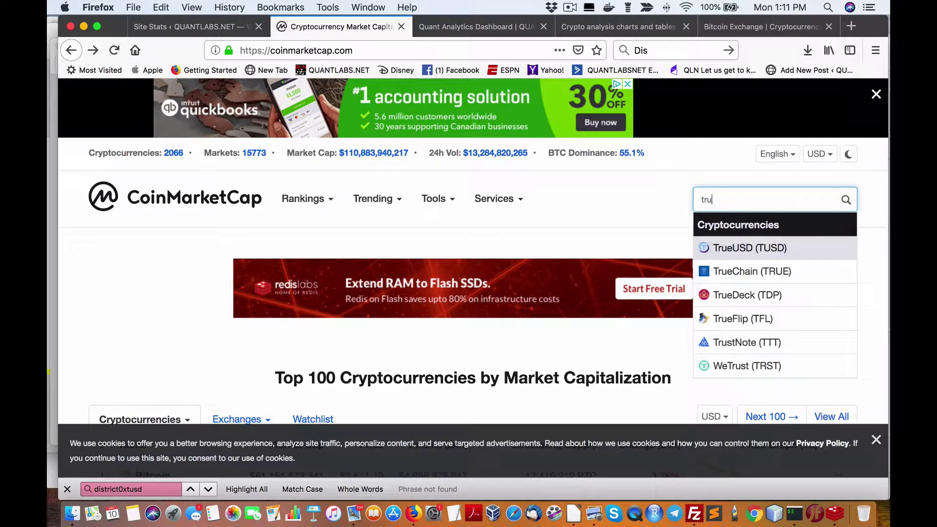
{"action": "type", "text": "us"}
{"action": "key", "text": "BackSpace"}
{"action": "type", "text": "e"}
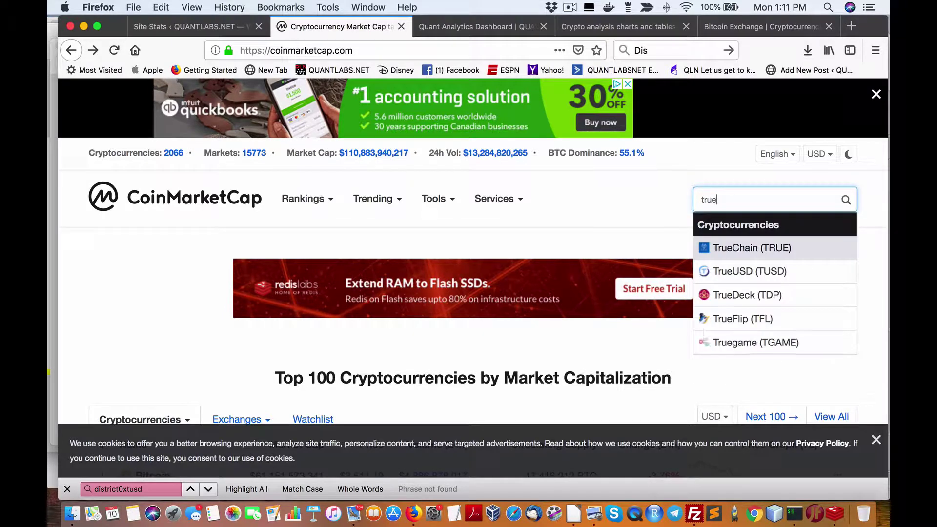
{"action": "type", "text": "usd"}
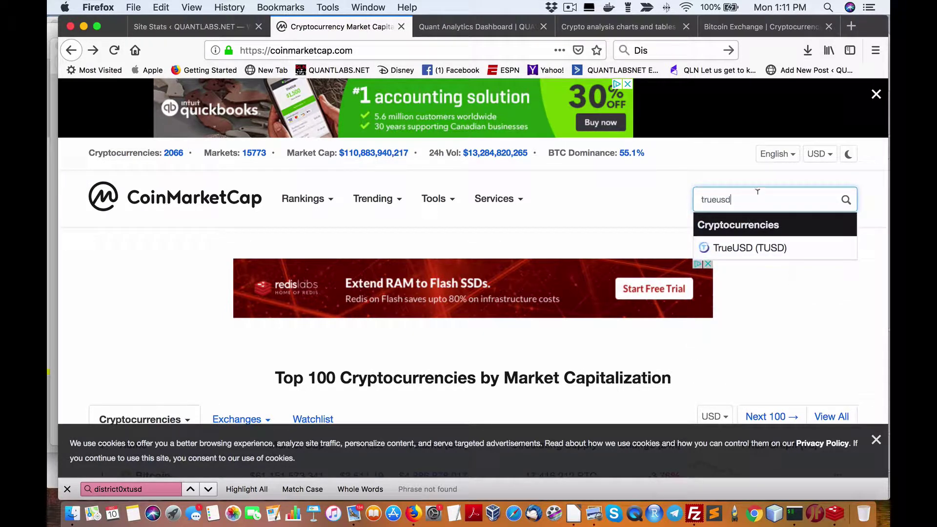
{"action": "key", "text": "Down"}
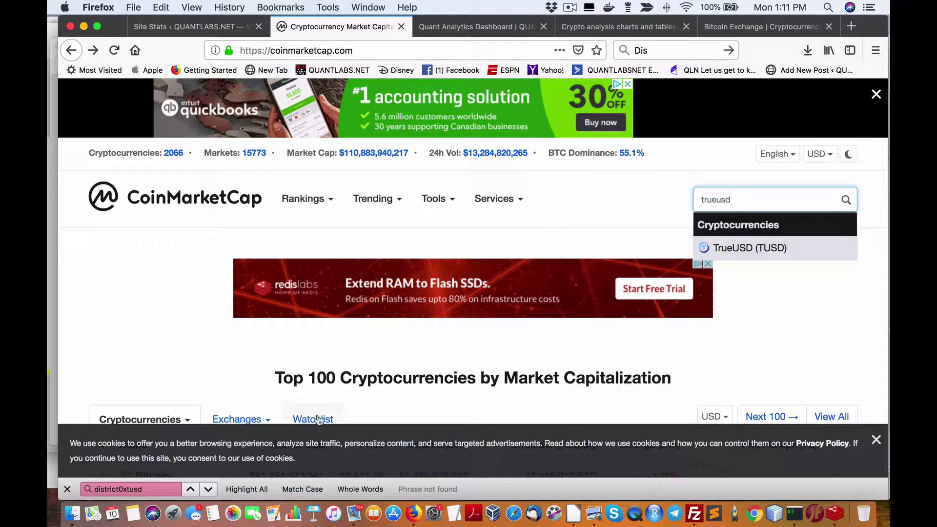
Paste 'trueusd' into the find bar to jump to TrueUSD at rank 24.
{"action": "type", "text": "trueusd"}
{"action": "left_click", "coordinate": [165, 488]}
{"action": "key", "text": "BackSpace"}
{"action": "key", "text": "BackSpace"}
{"action": "key", "text": "BackSpace"}
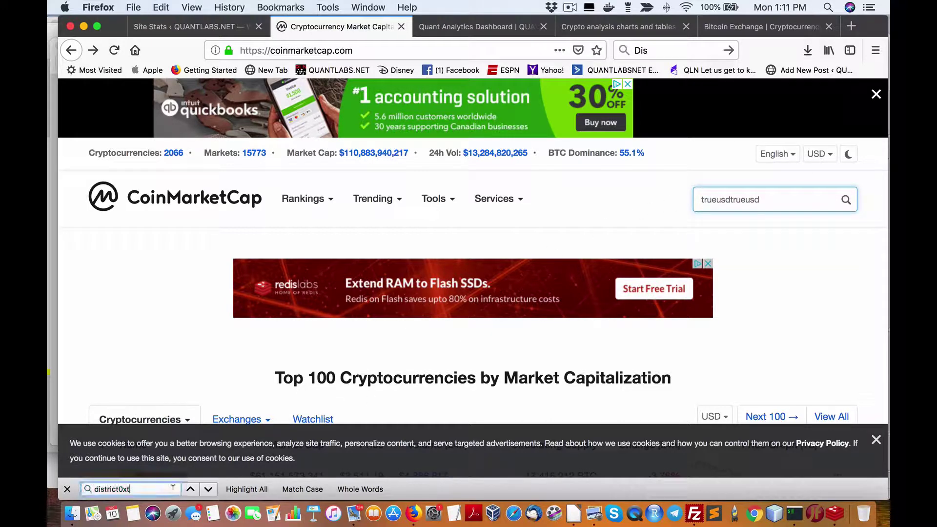
{"action": "type", "text": "trueusd"}
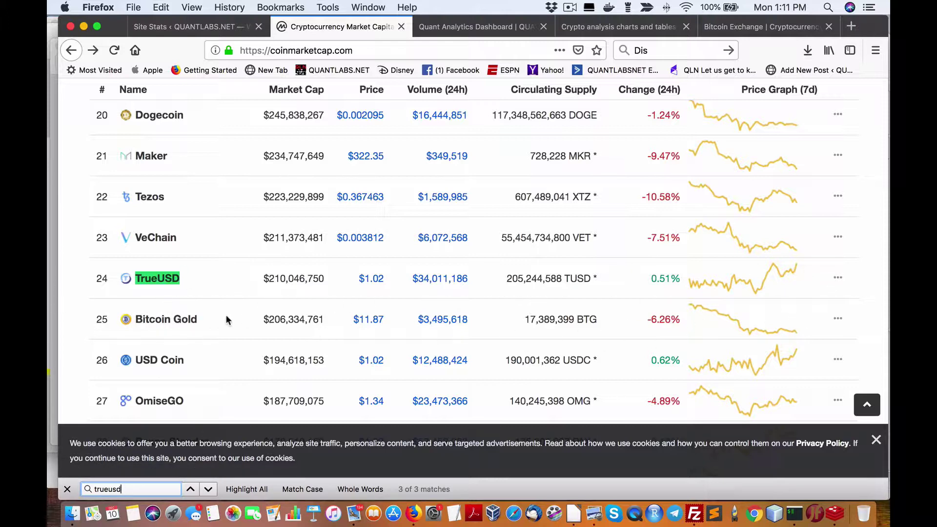
Glance at the Crypto Volume pie chart, then return to the CoinMarketCap page.
{"action": "scroll", "coordinate": [223, 317], "scroll_direction": "up", "scroll_amount": 10}
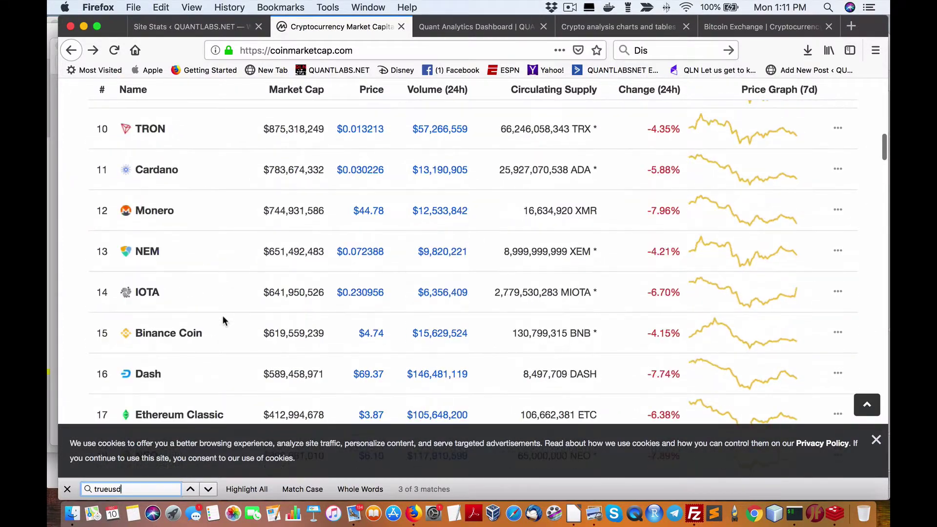
{"action": "scroll", "coordinate": [224, 318], "scroll_direction": "down", "scroll_amount": 10}
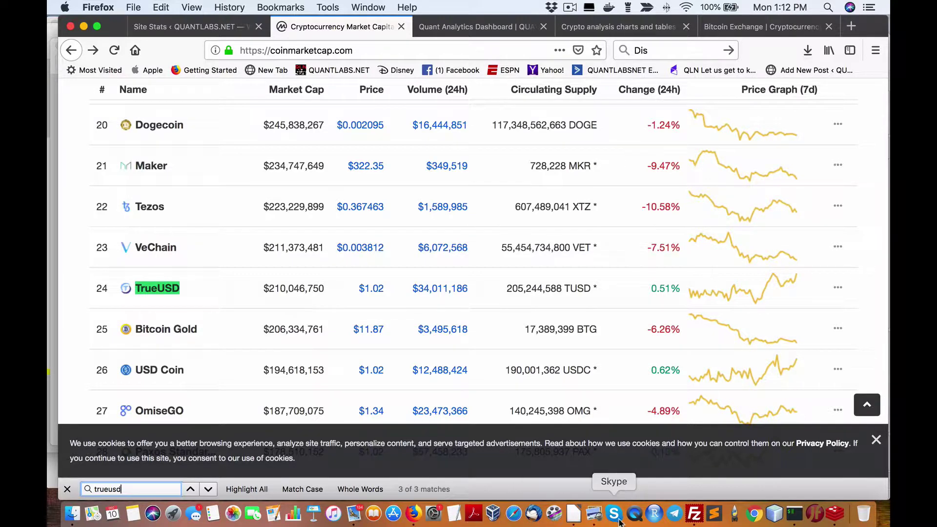
{"action": "left_click", "coordinate": [593, 515]}
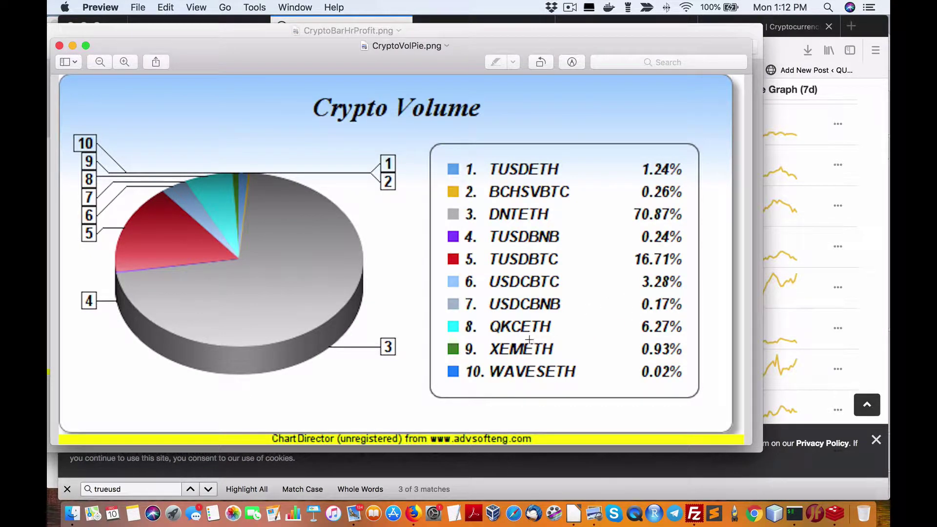
{"action": "left_click", "coordinate": [496, 481]}
Try 'qkc' in the site search, clear it, and find 'quark' on the page.
{"action": "left_click", "coordinate": [713, 199]}
{"action": "type", "text": "q"}
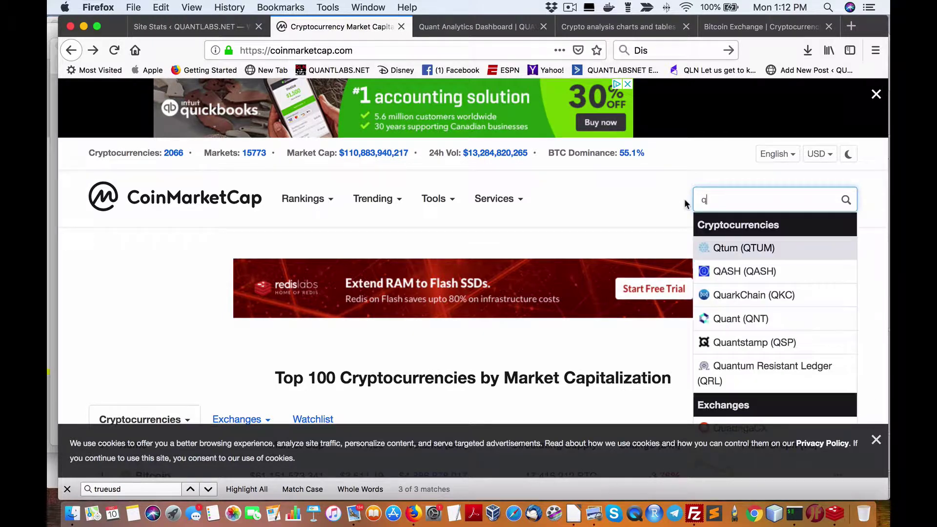
{"action": "type", "text": "kc"}
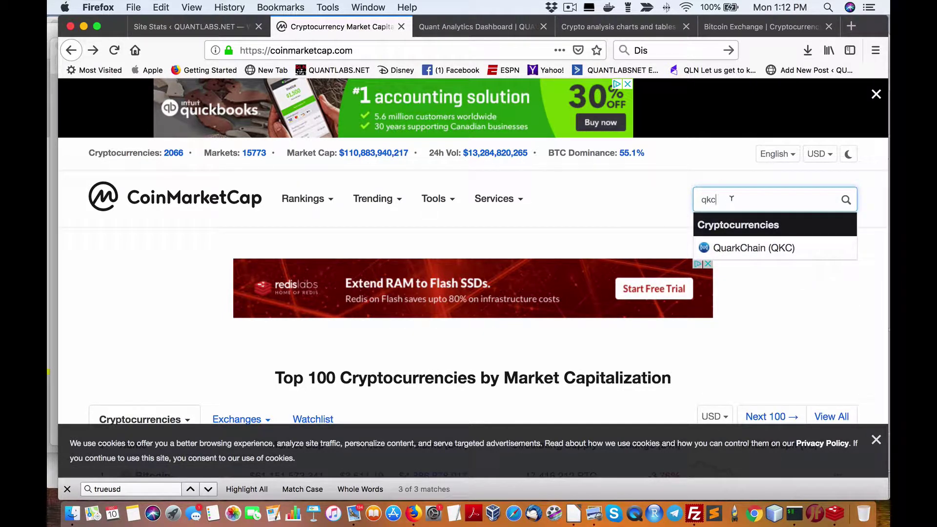
{"action": "key", "text": "BackSpace"}
{"action": "key", "text": "BackSpace"}
{"action": "key", "text": "BackSpace"}
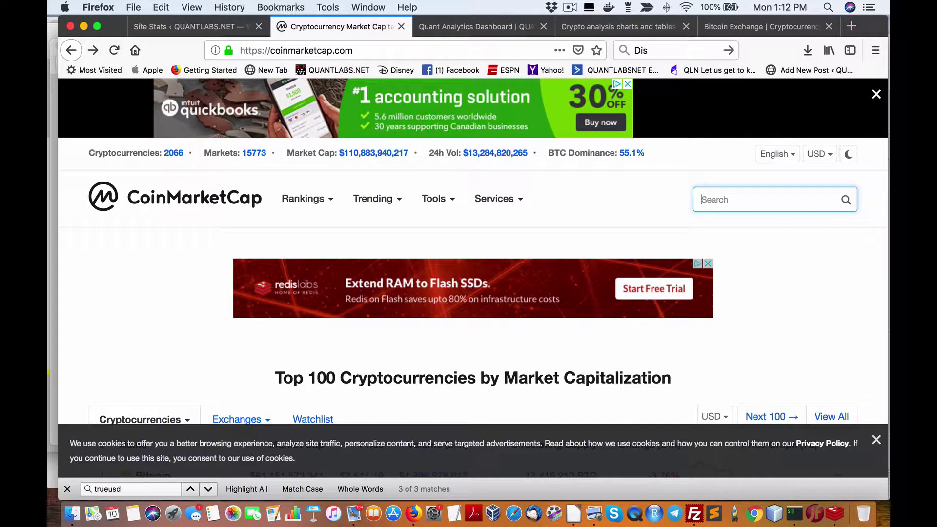
{"action": "double_click", "coordinate": [141, 489]}
{"action": "type", "text": "quark"}
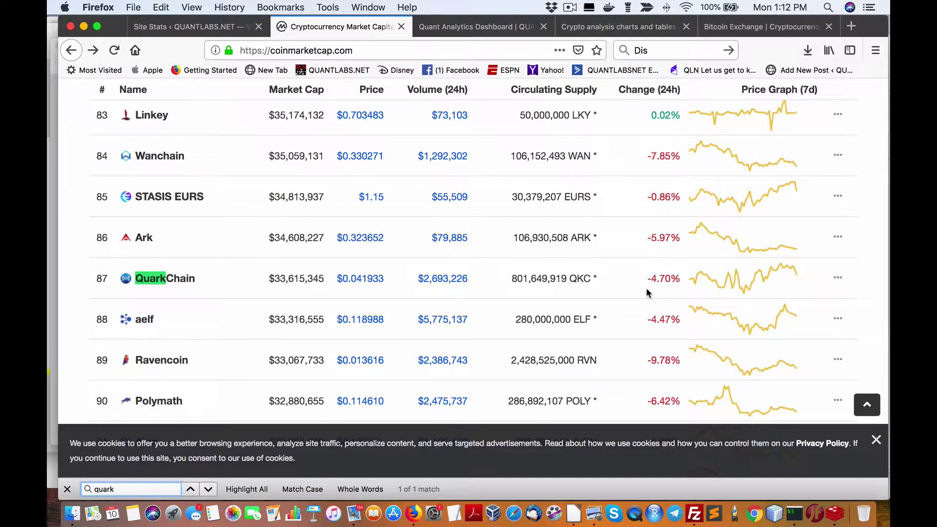
Scroll through Redis Desktop Manager's WatchlistCrypto hash rows, then bring up the screenflow Finder window.
{"action": "left_click", "coordinate": [835, 512]}
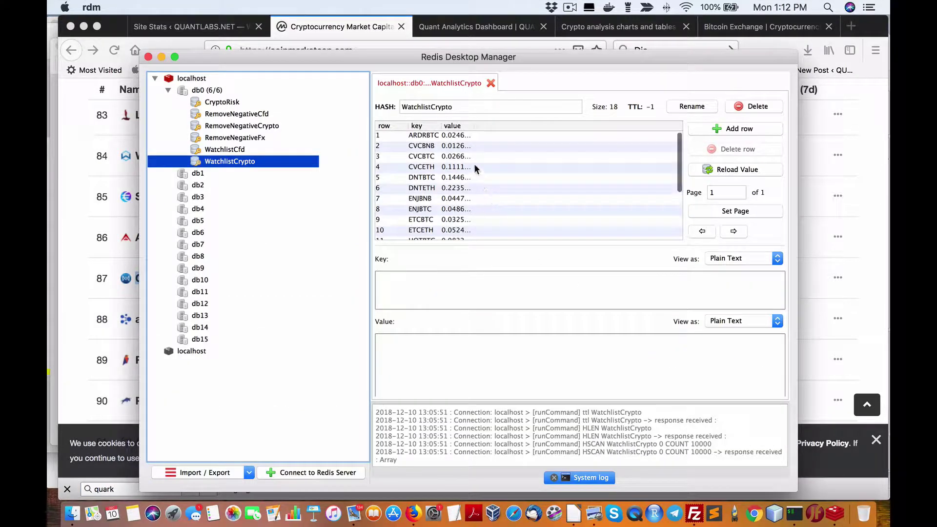
{"action": "scroll", "coordinate": [473, 163], "scroll_direction": "down", "scroll_amount": 5}
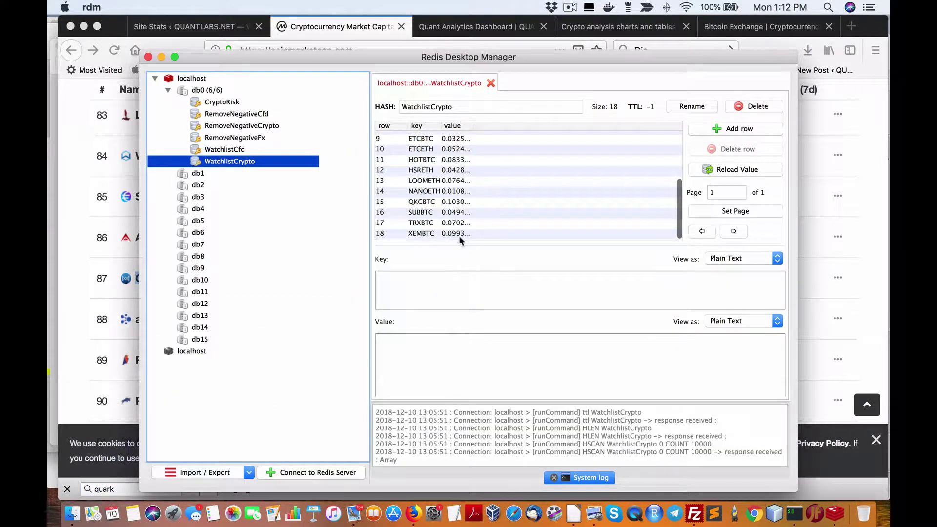
{"action": "scroll", "coordinate": [441, 202], "scroll_direction": "up", "scroll_amount": 5}
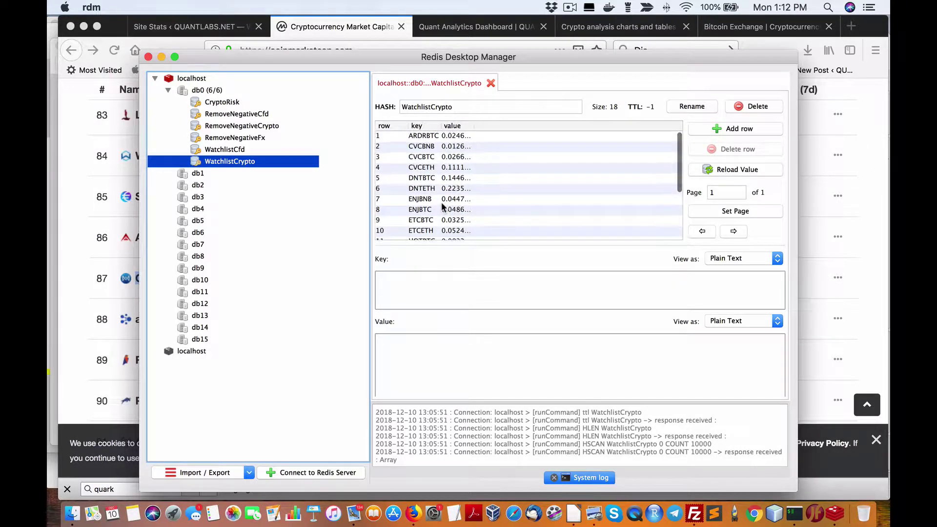
{"action": "left_click", "coordinate": [73, 515]}
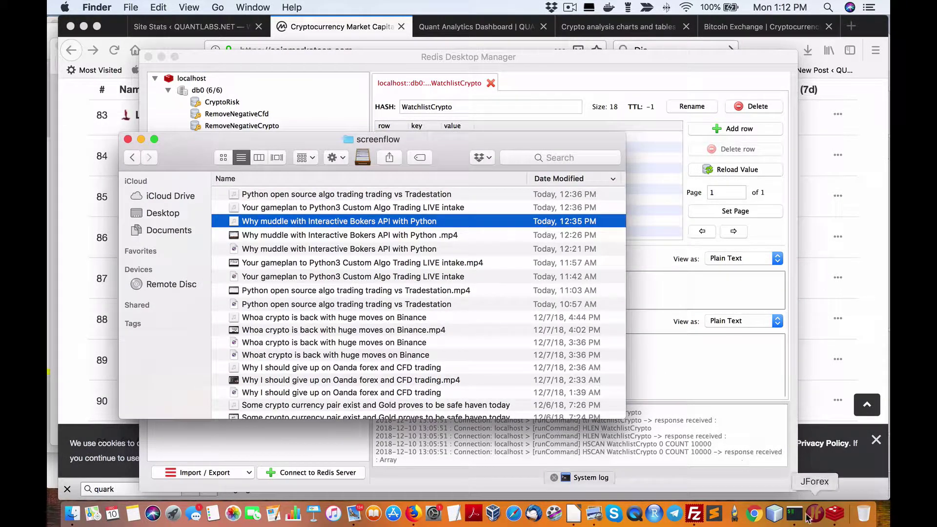
Run 'open CryptoMostProfit_QKCBTC.png' in the bash terminal using Tab completion.
{"action": "left_click", "coordinate": [796, 516]}
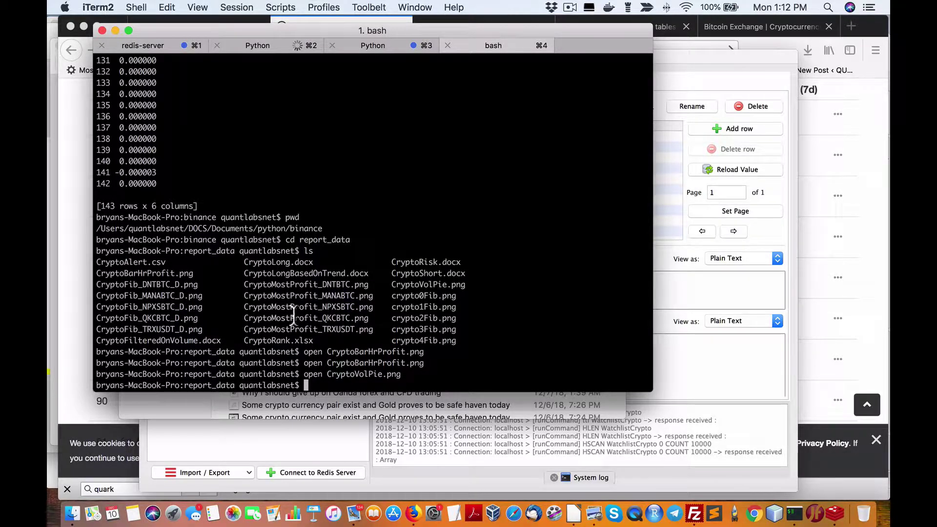
{"action": "left_click_drag", "start_coordinate": [244, 317], "coordinate": [369, 320]}
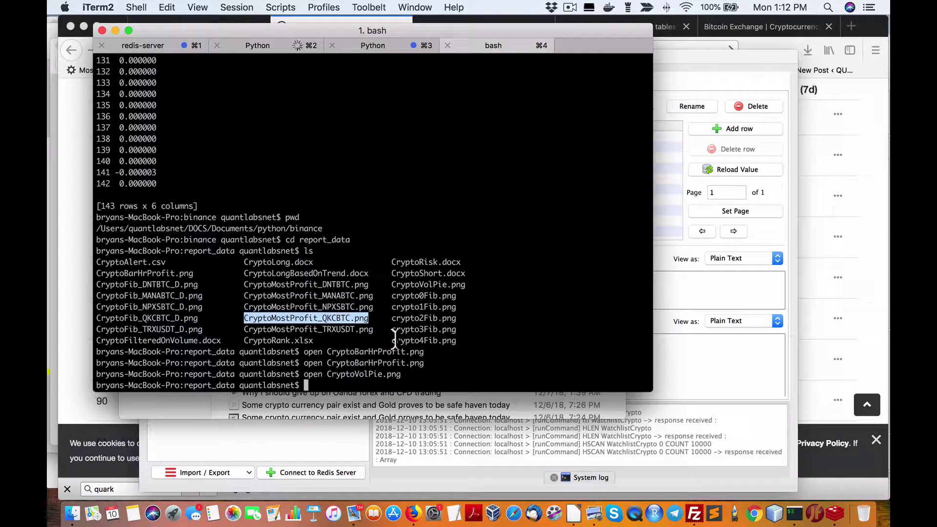
{"action": "type", "text": "open Crypto"}
{"action": "key", "text": "Tab"}
{"action": "type", "text": "Mos"}
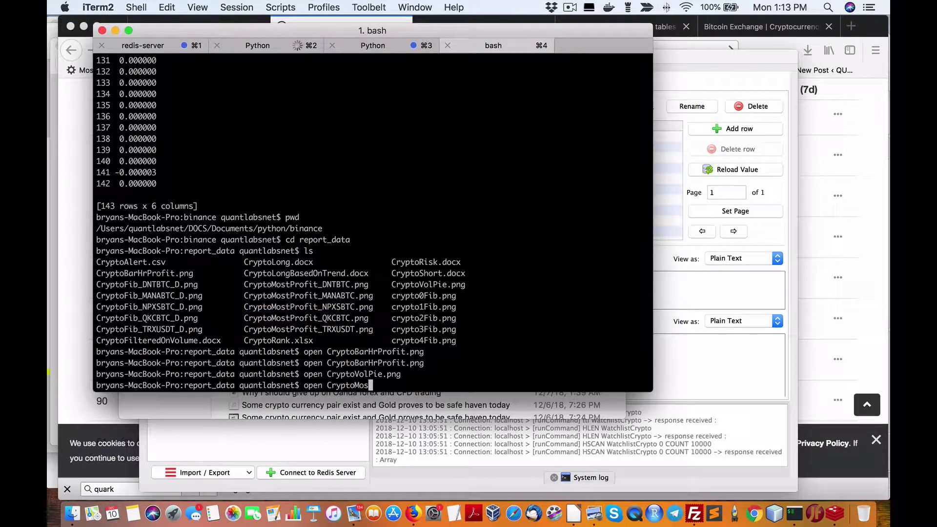
{"action": "type", "text": "tP"}
{"action": "key", "text": "Tab"}
{"action": "type", "text": "CQQ"}
{"action": "key", "text": "BackSpace"}
{"action": "key", "text": "BackSpace"}
{"action": "key", "text": "BackSpace"}
{"action": "type", "text": "QK"}
{"action": "key", "text": "Tab"}
{"action": "key", "text": "Return"}
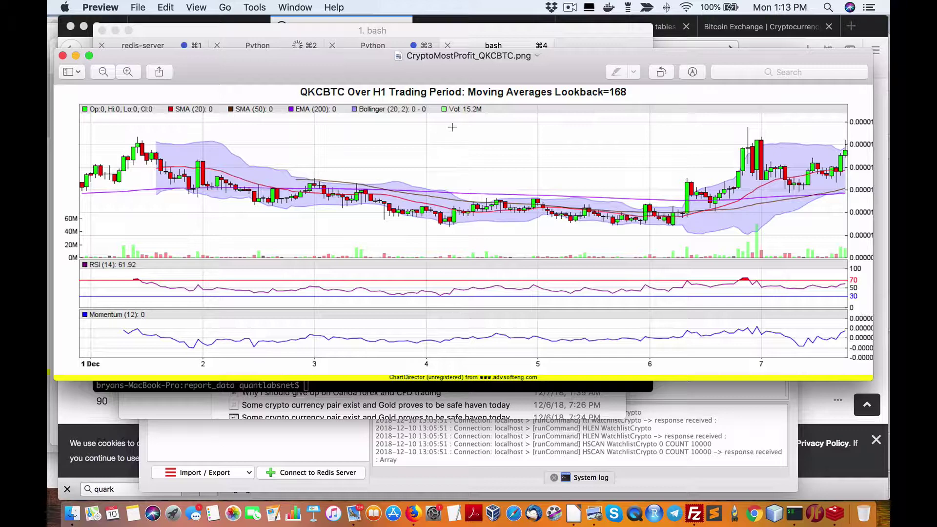
Move the QKCBTC chart window left and drag its corner to enlarge it.
{"action": "left_click_drag", "start_coordinate": [525, 62], "coordinate": [458, 76]}
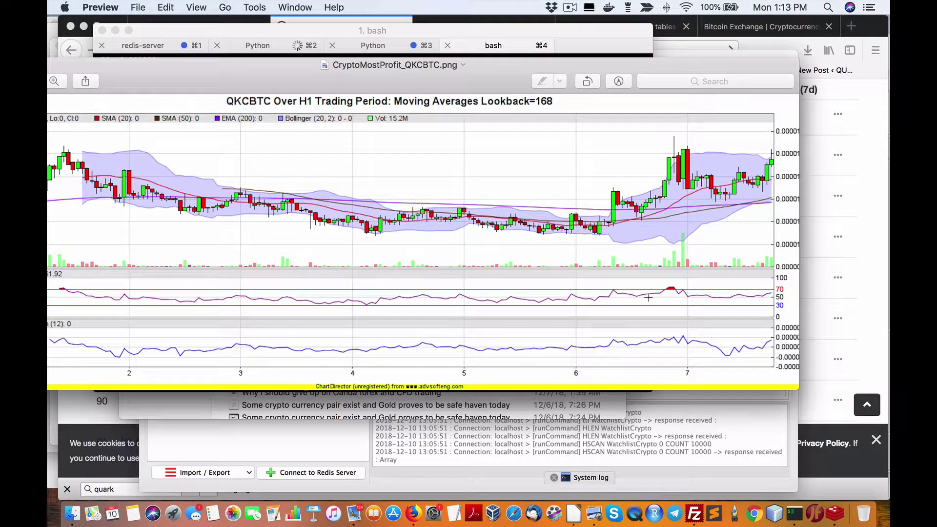
{"action": "left_click_drag", "start_coordinate": [794, 384], "coordinate": [856, 398]}
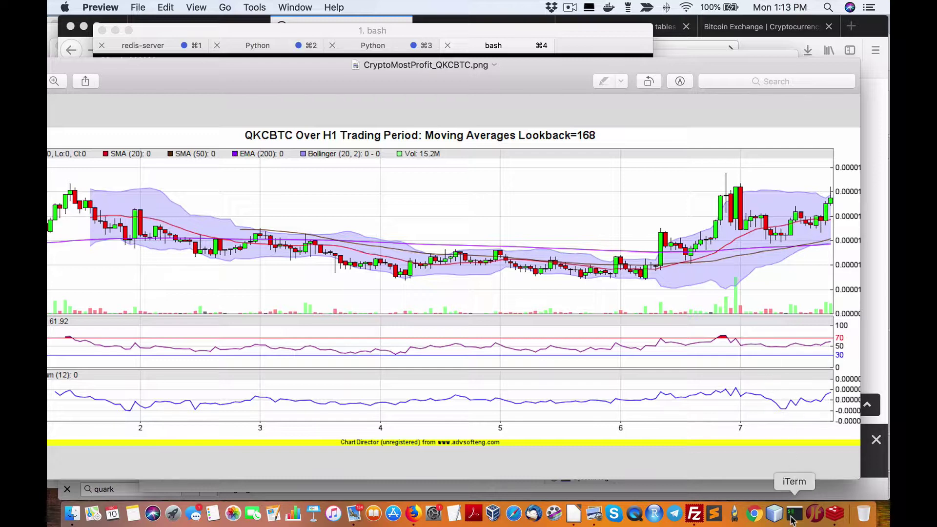
Open a new bash tab and run python3 on ~/DOCS/Documents/python.
{"action": "left_click", "coordinate": [794, 513]}
{"action": "right_click", "coordinate": [438, 123]}
{"action": "mouse_move", "coordinate": [543, 134]}
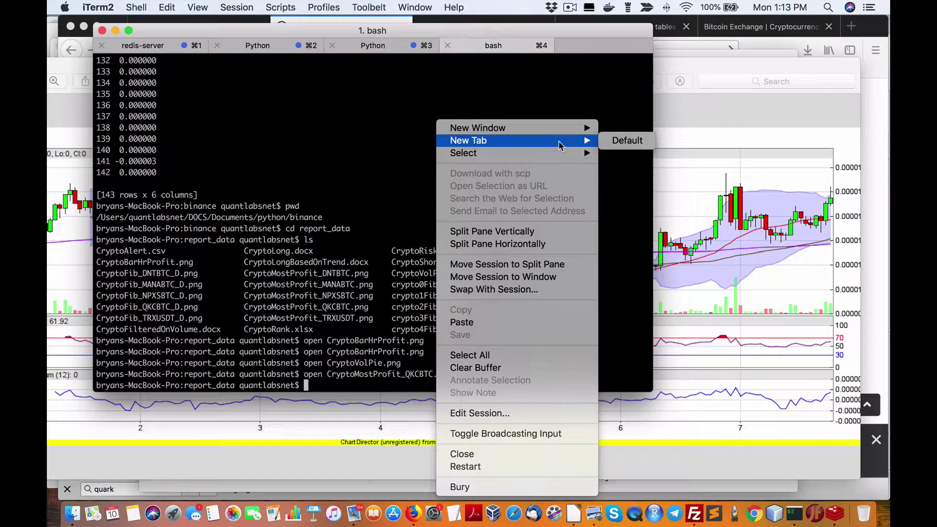
{"action": "left_click", "coordinate": [627, 141]}
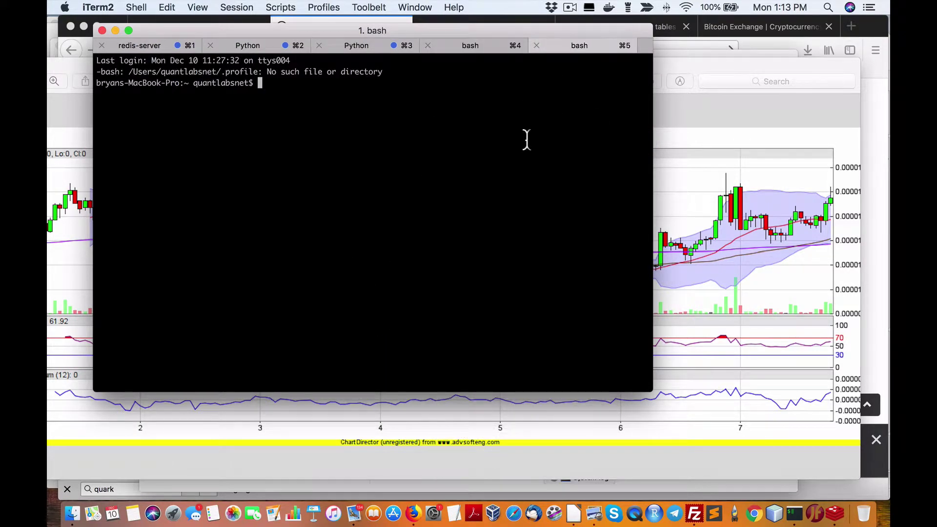
{"action": "type", "text": "python3"}
{"action": "type", "text": "~/DOCS/Doc"}
{"action": "key", "text": "Tab"}
{"action": "type", "text": "pyt"}
{"action": "key", "text": "Tab"}
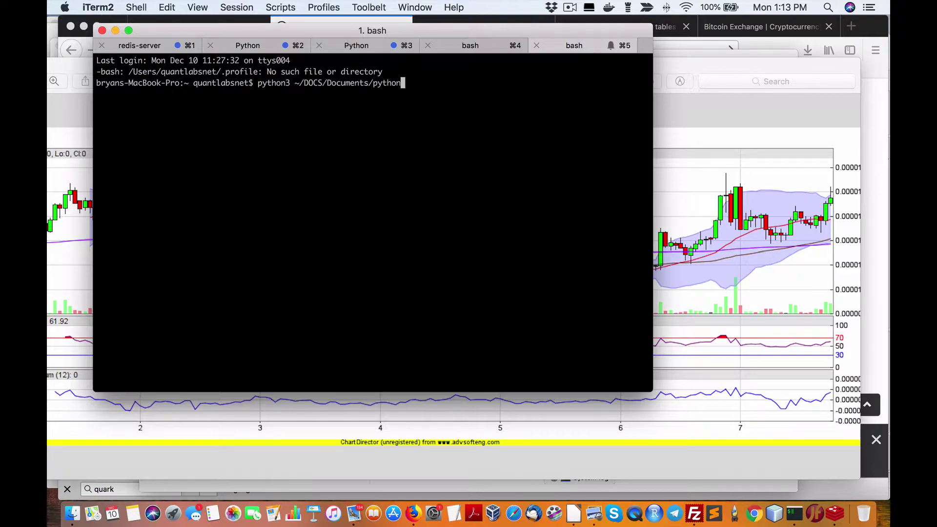
{"action": "key", "text": "Return"}
Rerun the python3 command with the binance folder path appended.
{"action": "key", "text": "Up"}
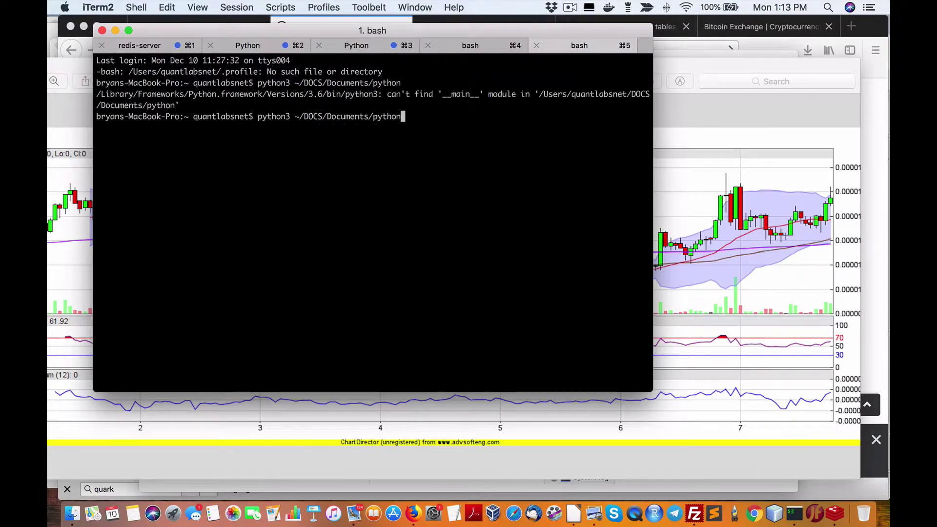
{"action": "type", "text": "/binance"}
{"action": "key", "text": "Return"}
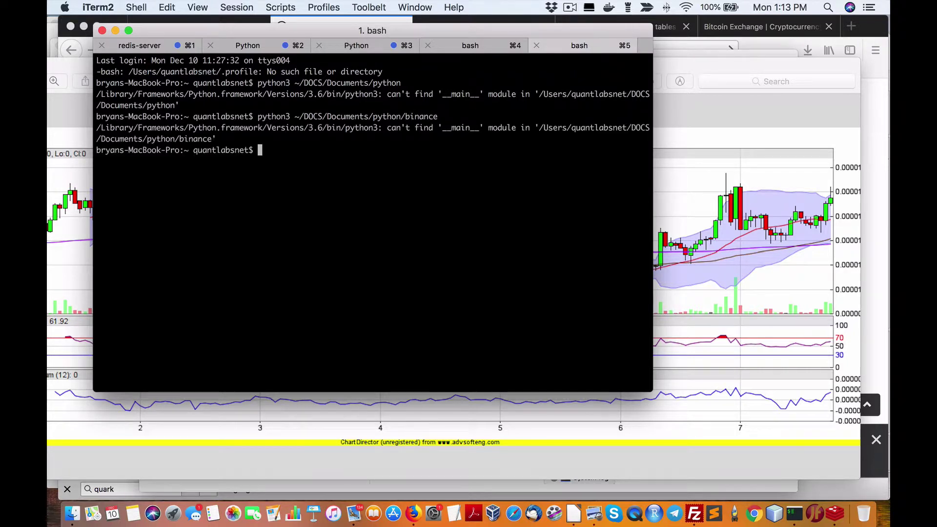
{"action": "key", "text": "Up"}
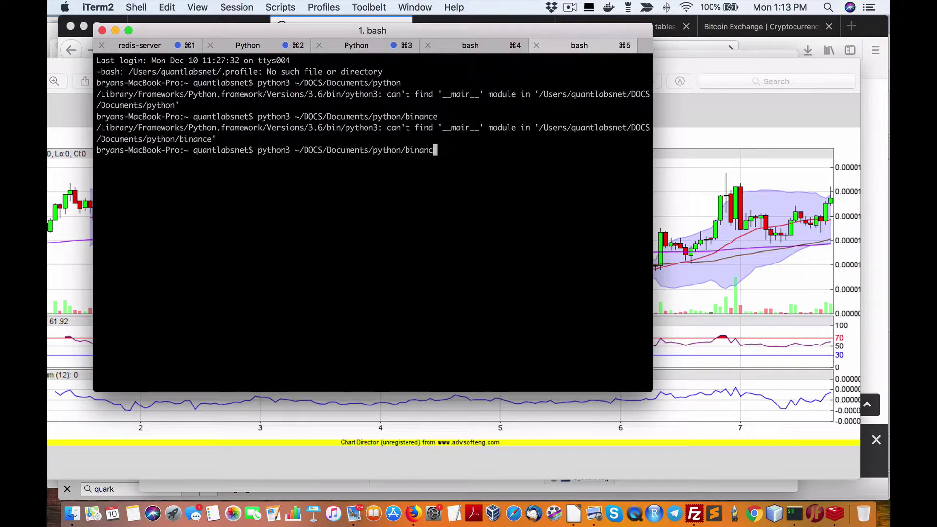
{"action": "type", "text": "e"}
{"action": "key", "text": "Return"}
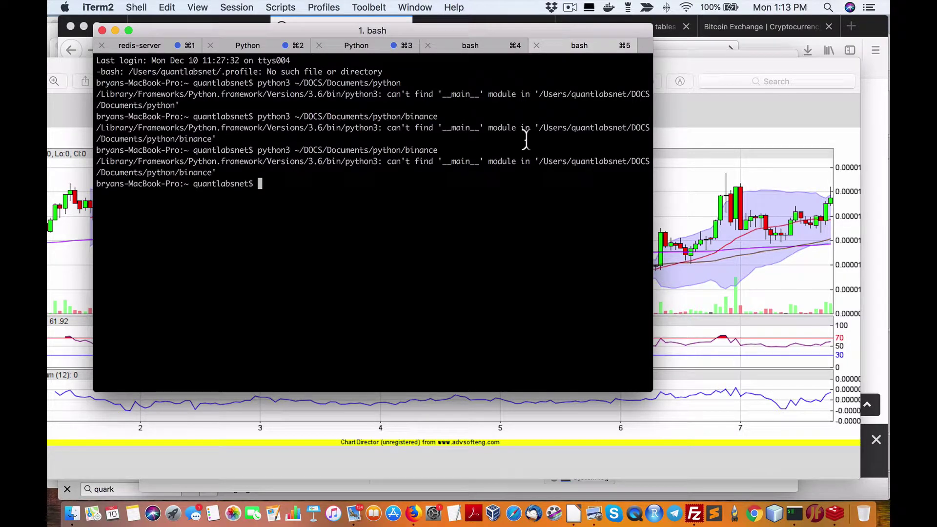
Edit the recalled command to cd into the binance folder.
{"action": "key", "text": "Up"}
{"action": "key", "text": "Left"}
{"action": "key", "text": "Left"}
{"action": "key", "text": "Left"}
{"action": "key", "text": "Left"}
{"action": "key", "text": "Left"}
{"action": "key", "text": "Left"}
{"action": "key", "text": "Left"}
{"action": "key", "text": "Left"}
{"action": "key", "text": "Left"}
{"action": "key", "text": "Left"}
{"action": "key", "text": "Left"}
{"action": "key", "text": "Left"}
{"action": "key", "text": "Left"}
{"action": "key", "text": "Left"}
{"action": "key", "text": "Left"}
{"action": "key", "text": "Left"}
{"action": "key", "text": "Left"}
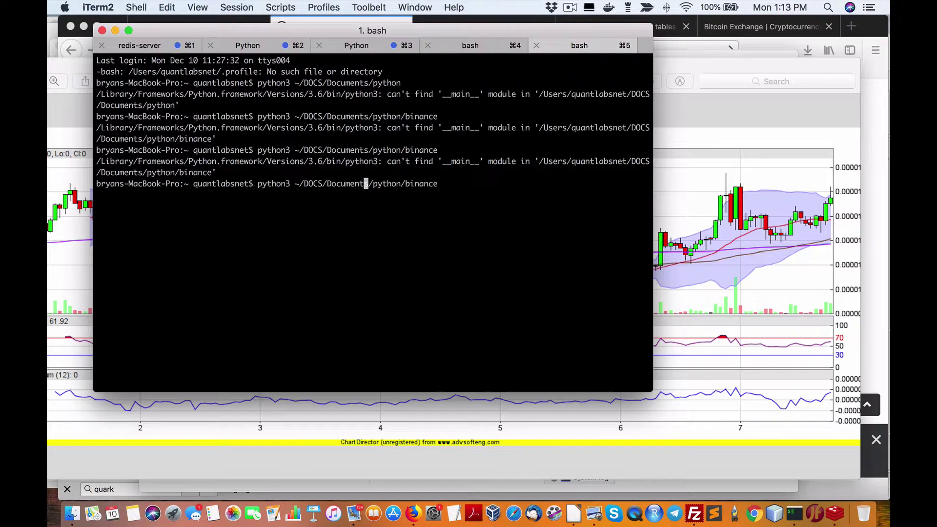
{"action": "key", "text": "Left"}
{"action": "key", "text": "Left"}
{"action": "key", "text": "Left"}
{"action": "key", "text": "Left"}
{"action": "key", "text": "Left"}
{"action": "key", "text": "Left"}
{"action": "key", "text": "Left"}
{"action": "key", "text": "Left"}
{"action": "key", "text": "Left"}
{"action": "key", "text": "Left"}
{"action": "key", "text": "Left"}
{"action": "key", "text": "Left"}
{"action": "key", "text": "Left"}
{"action": "key", "text": "Left"}
{"action": "key", "text": "Left"}
{"action": "key", "text": "Left"}
{"action": "key", "text": "BackSpace"}
{"action": "key", "text": "BackSpace"}
{"action": "key", "text": "BackSpace"}
{"action": "key", "text": "BackSpace"}
{"action": "key", "text": "BackSpace"}
{"action": "key", "text": "BackSpace"}
{"action": "key", "text": "BackSpace"}
{"action": "type", "text": "cd"}
{"action": "key", "text": "Return"}
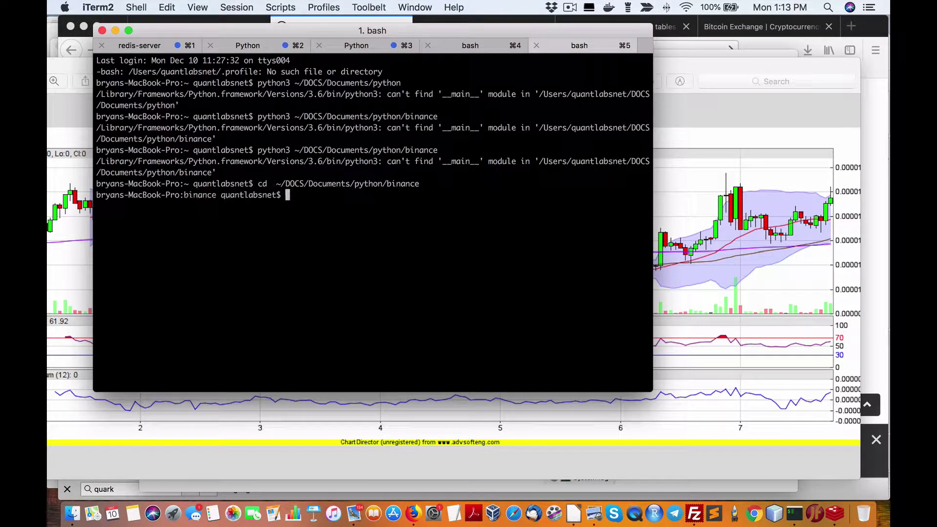
Run python3 realtimefinance.py QKC/BTC to launch the live chart.
{"action": "type", "text": "python3 rea"}
{"action": "key", "text": "Tab"}
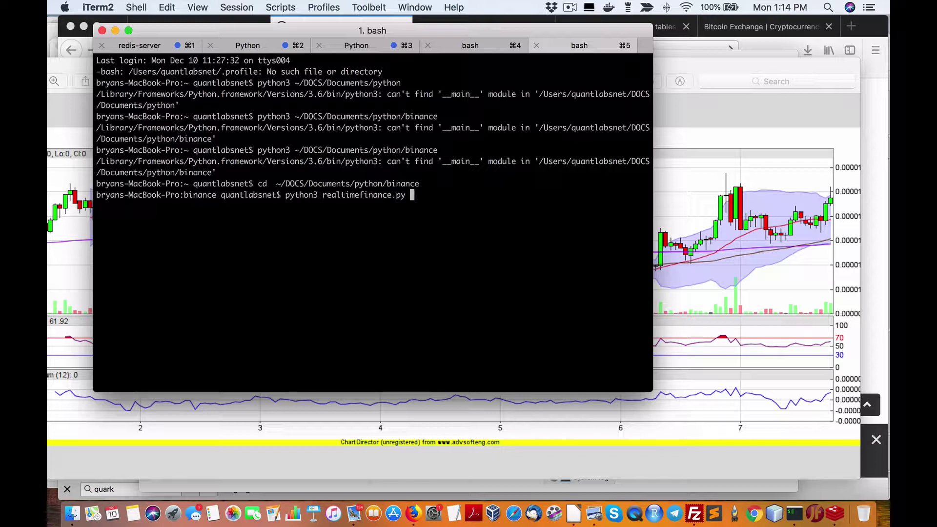
{"action": "left_click_drag", "start_coordinate": [476, 39], "coordinate": [560, 146]}
{"action": "type", "text": "QKC?"}
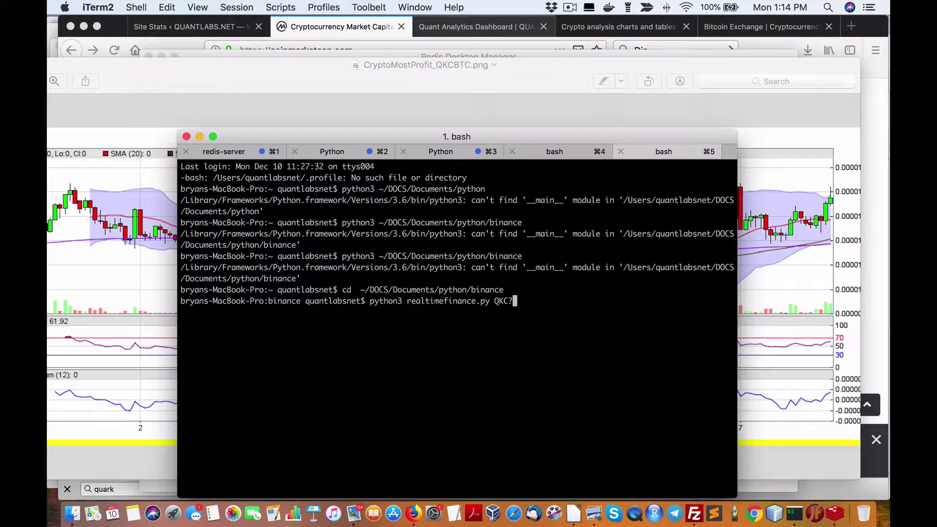
{"action": "key", "text": "BackSpace"}
{"action": "type", "text": "/BTC"}
{"action": "key", "text": "Return"}
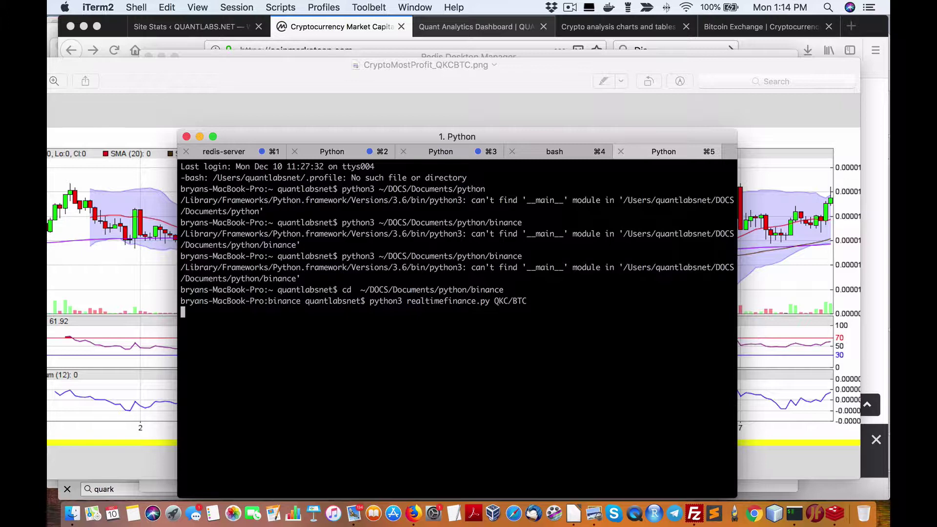
{"action": "left_click_drag", "start_coordinate": [453, 141], "coordinate": [574, 73]}
Shift the QKC/BTC chart window left and quit the mail app and FileZilla.
{"action": "right_click", "coordinate": [545, 120]}
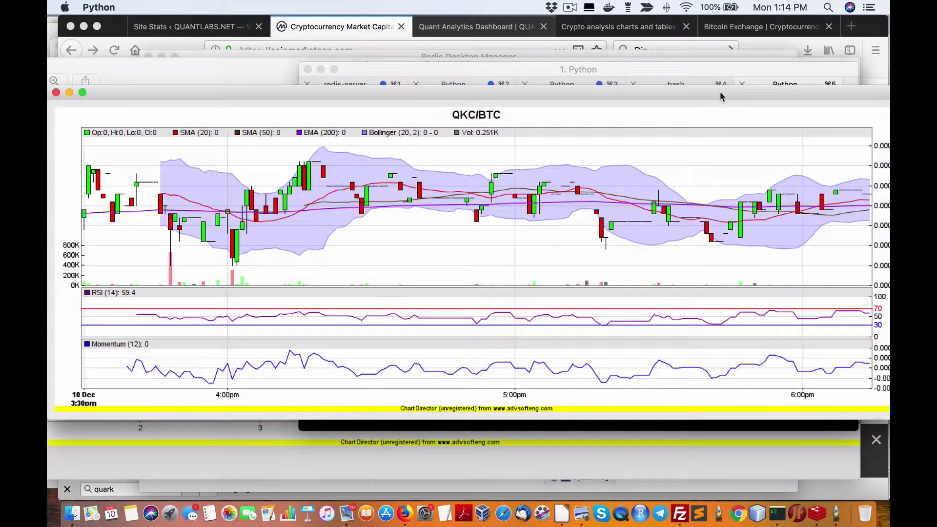
{"action": "left_click_drag", "start_coordinate": [720, 94], "coordinate": [690, 93]}
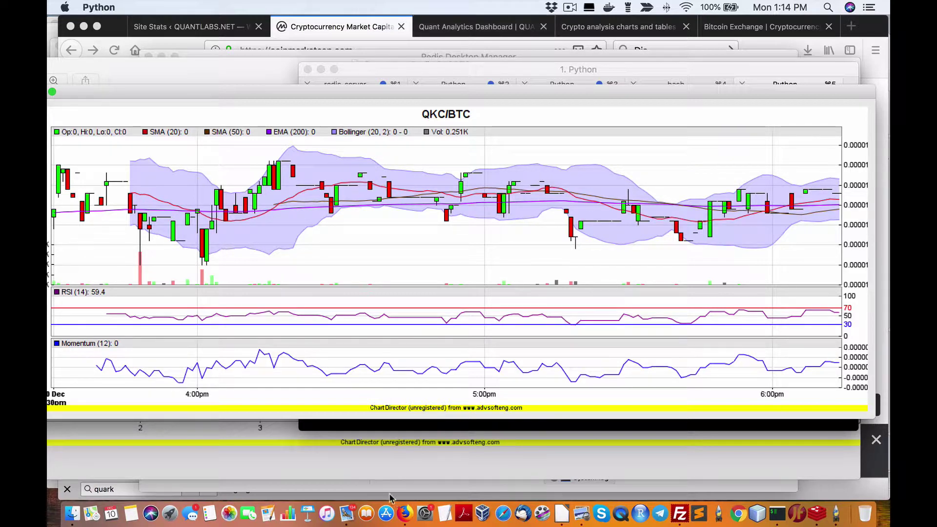
{"action": "right_click", "coordinate": [347, 513]}
{"action": "left_click", "coordinate": [354, 479]}
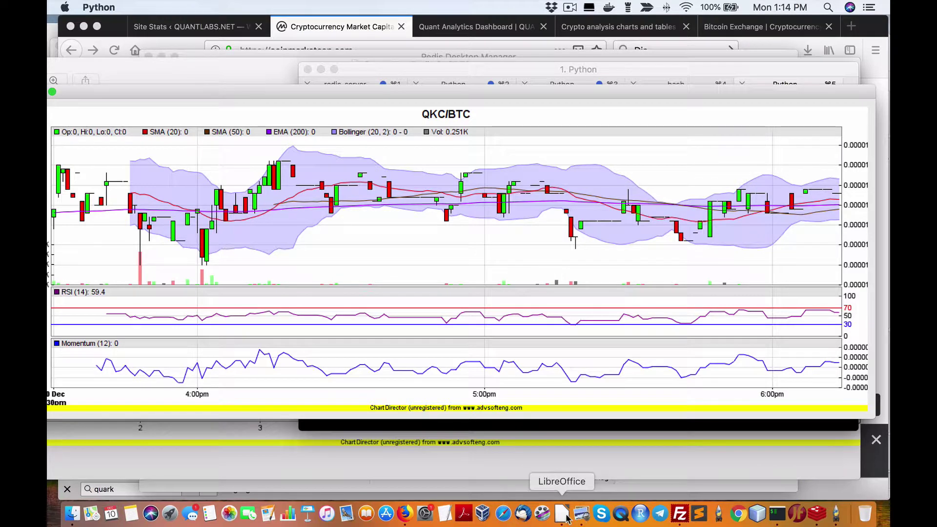
{"action": "right_click", "coordinate": [680, 514]}
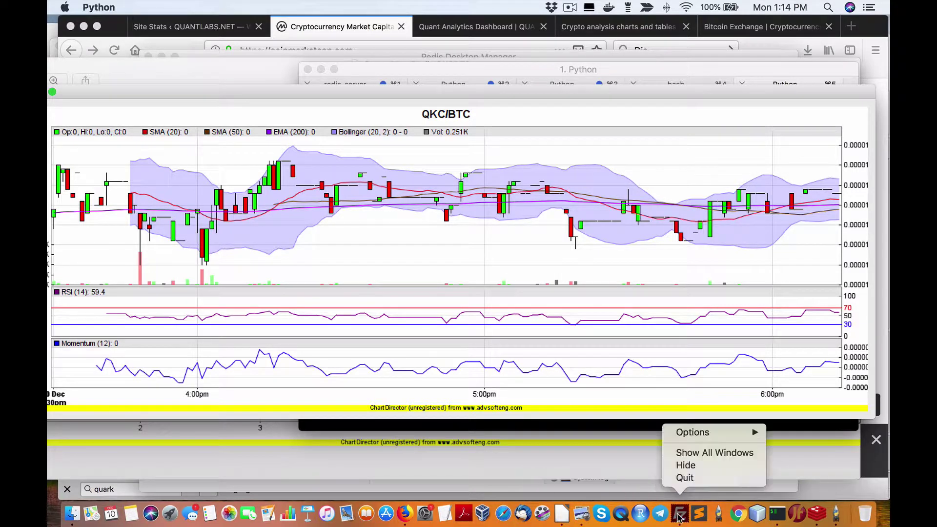
{"action": "left_click", "coordinate": [693, 482]}
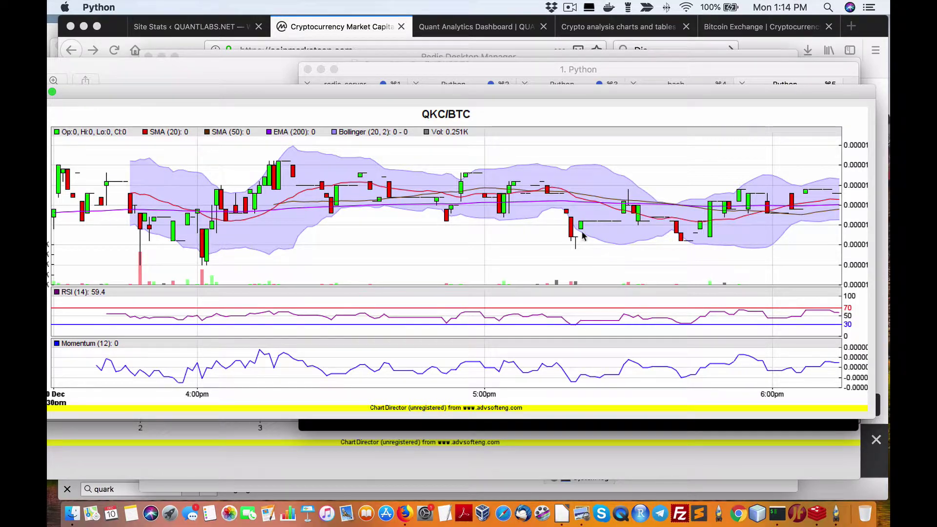
Reposition the live QKC/BTC chart window on screen.
{"action": "left_click_drag", "start_coordinate": [518, 91], "coordinate": [464, 71]}
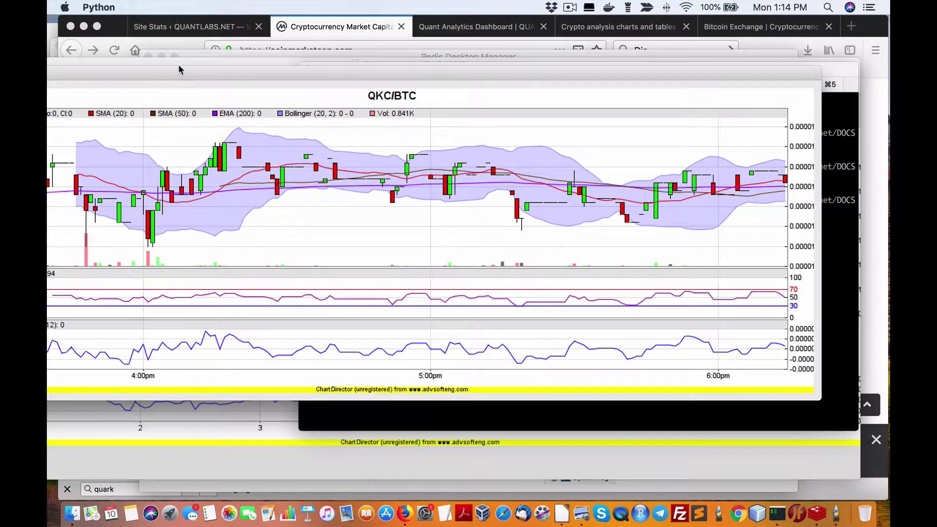
{"action": "left_click_drag", "start_coordinate": [140, 74], "coordinate": [225, 74]}
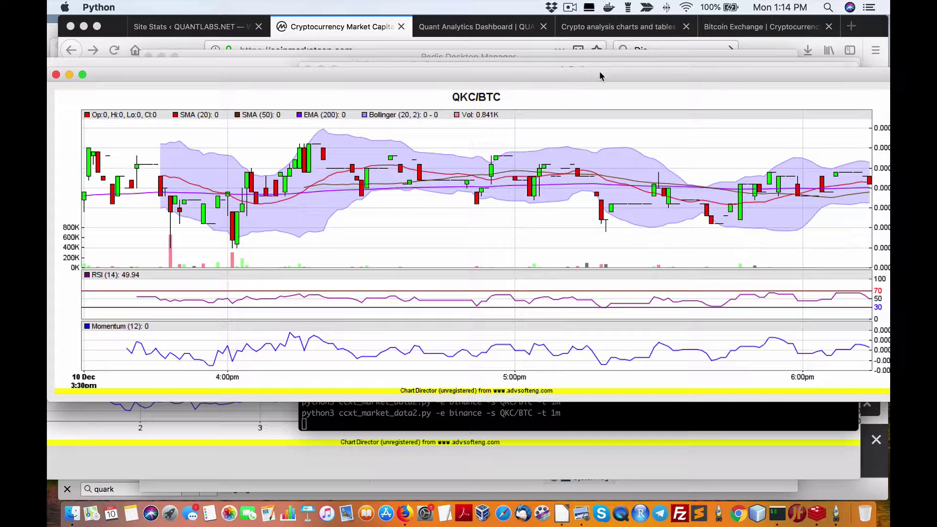
{"action": "left_click_drag", "start_coordinate": [575, 69], "coordinate": [556, 69]}
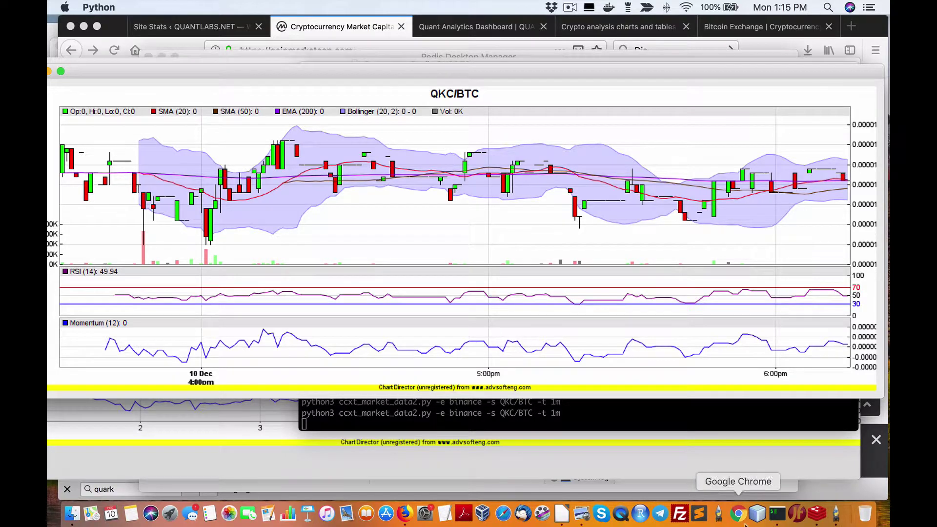
Open a new default bash tab and cd into ~/DOCS/Documents/python/binance.
{"action": "left_click", "coordinate": [780, 517]}
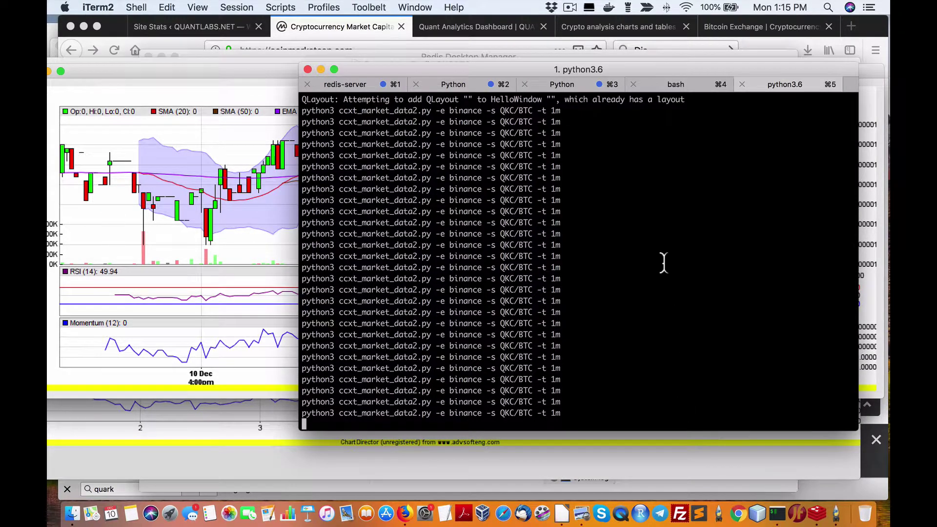
{"action": "right_click", "coordinate": [630, 188]}
{"action": "mouse_move", "coordinate": [693, 142]}
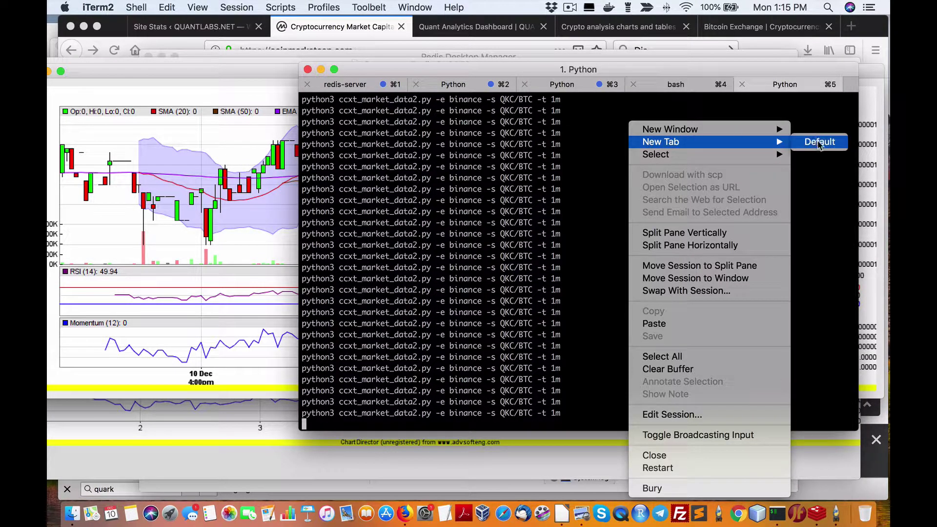
{"action": "left_click", "coordinate": [820, 142]}
{"action": "type", "text": "cd ~"}
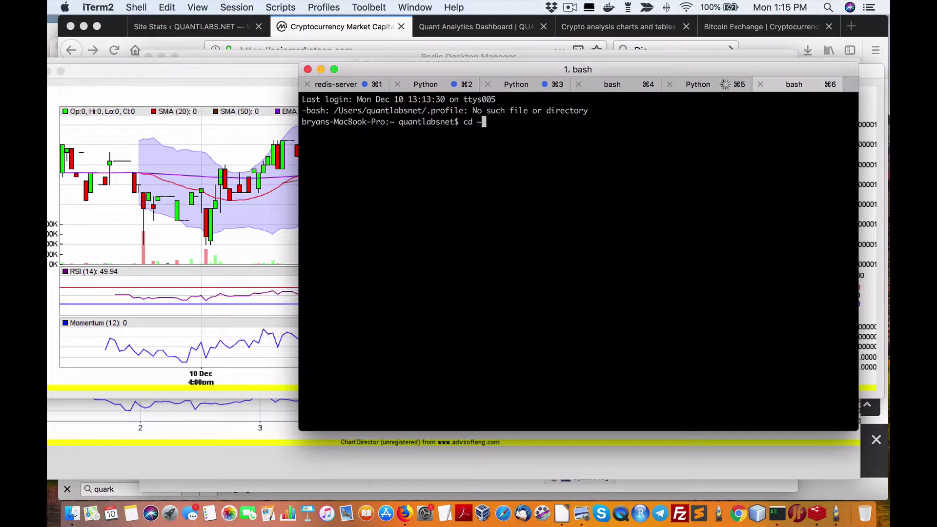
{"action": "type", "text": "/DOCS/Documents/"}
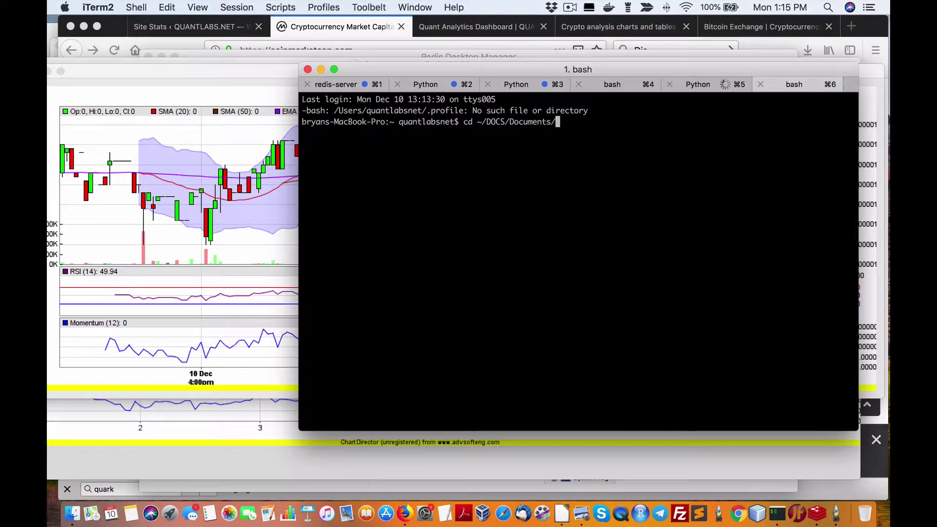
{"action": "type", "text": "python/binance"}
{"action": "key", "text": "Return"}
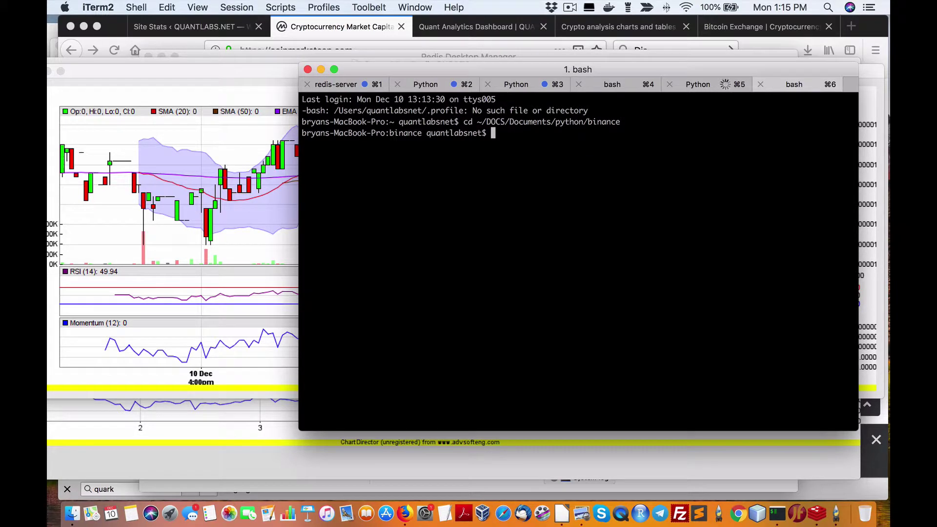
{"action": "left_click_drag", "start_coordinate": [477, 70], "coordinate": [469, 132]}
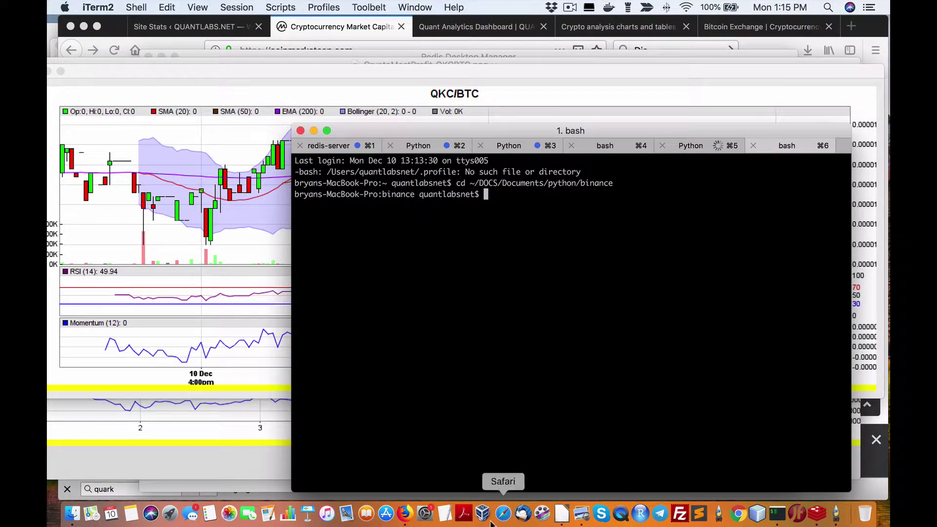
{"action": "left_click", "coordinate": [404, 514]}
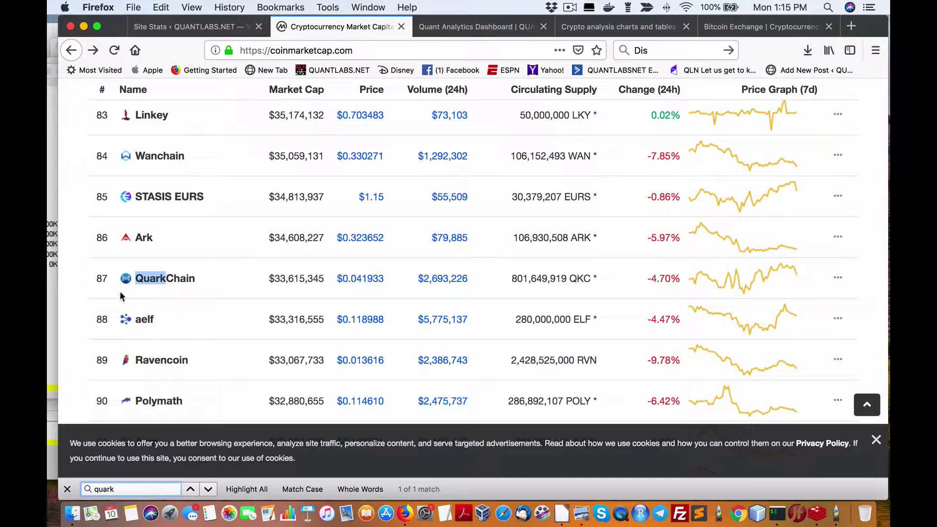
Scroll the CoinMarketCap table up from QuarkChain to show KuCoin Shares through Elastos.
{"action": "scroll", "coordinate": [117, 291], "scroll_direction": "up", "scroll_amount": 7}
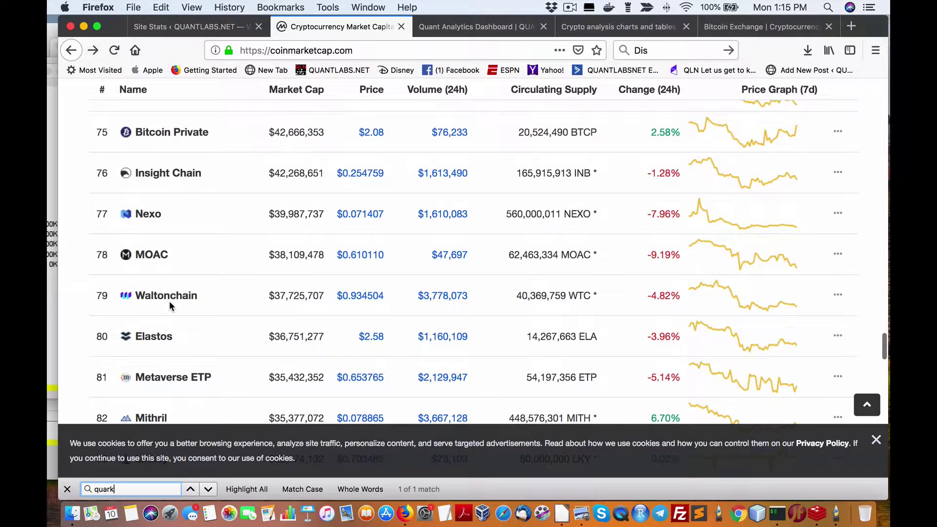
{"action": "scroll", "coordinate": [169, 301], "scroll_direction": "up", "scroll_amount": 2}
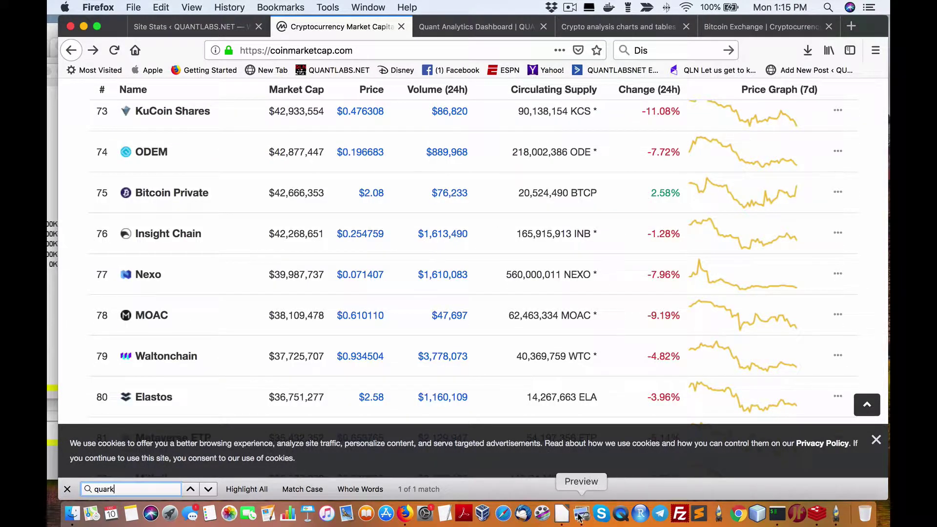
Close the CryptoMostProfit_QKCBTC.png window in Preview, revealing CryptoVolPie.png.
{"action": "left_click", "coordinate": [582, 513]}
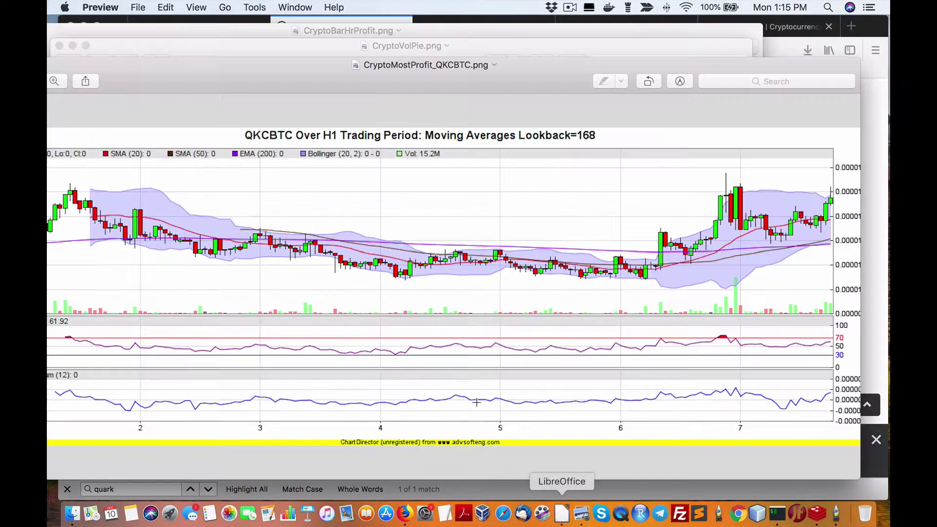
{"action": "left_click_drag", "start_coordinate": [300, 100], "coordinate": [431, 99]}
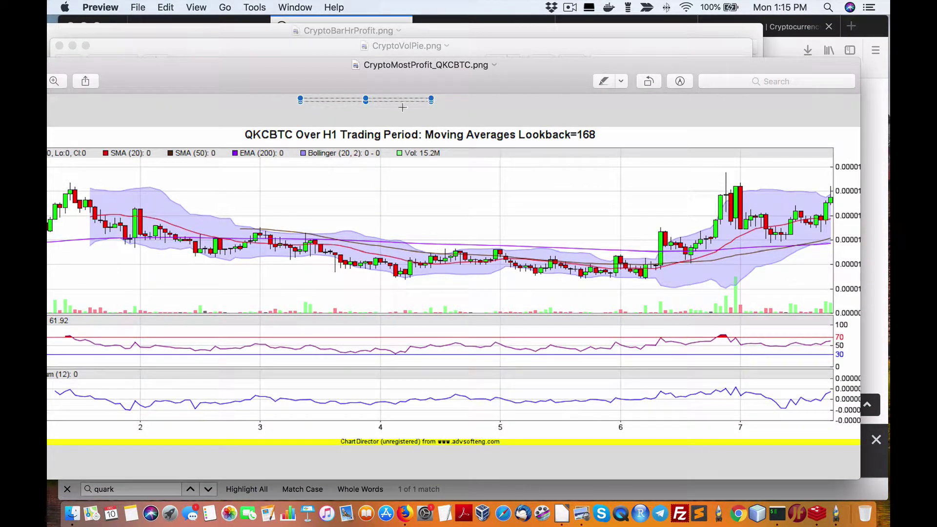
{"action": "left_click_drag", "start_coordinate": [230, 101], "coordinate": [373, 100]}
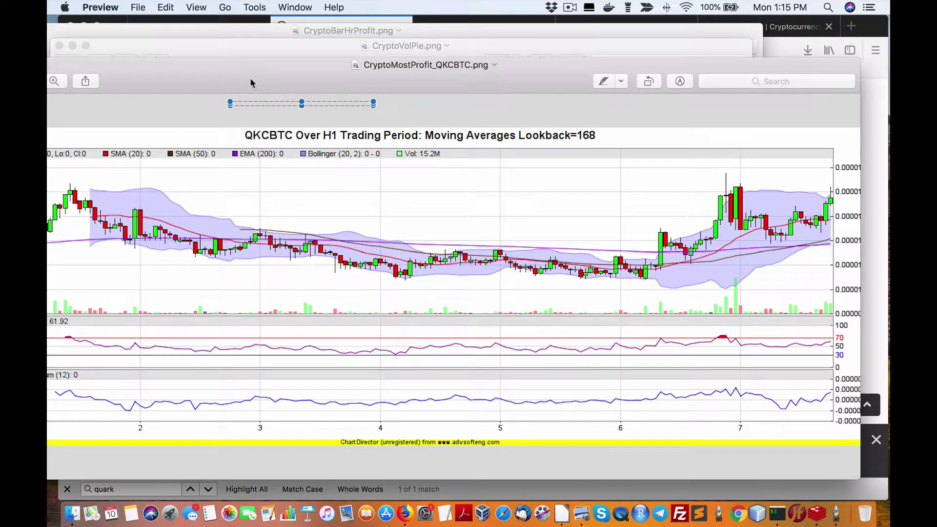
{"action": "left_click_drag", "start_coordinate": [157, 76], "coordinate": [272, 67]}
{"action": "left_click", "coordinate": [104, 56]}
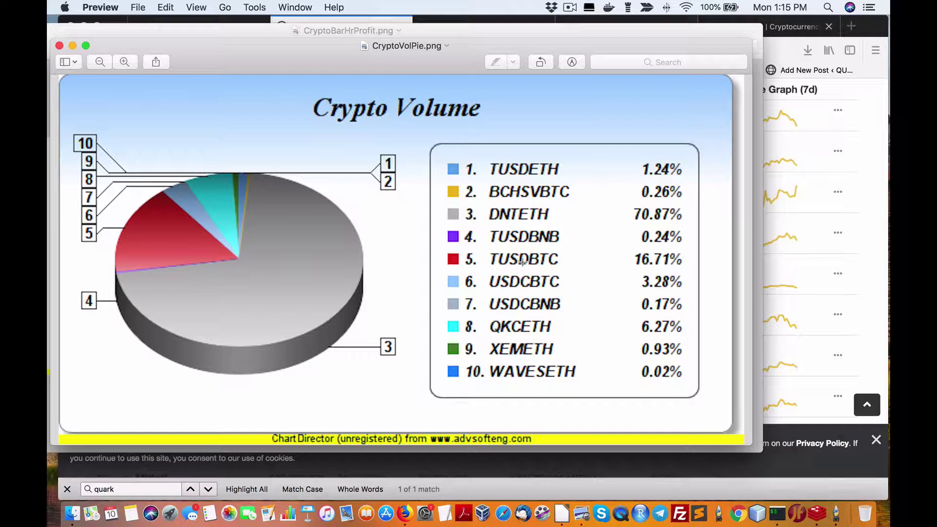
{"action": "left_click", "coordinate": [782, 514]}
Run python3 realtimefinance.py TUSD/BTC to launch the live TUSD/BTC chart.
{"action": "type", "text": "python3 "}
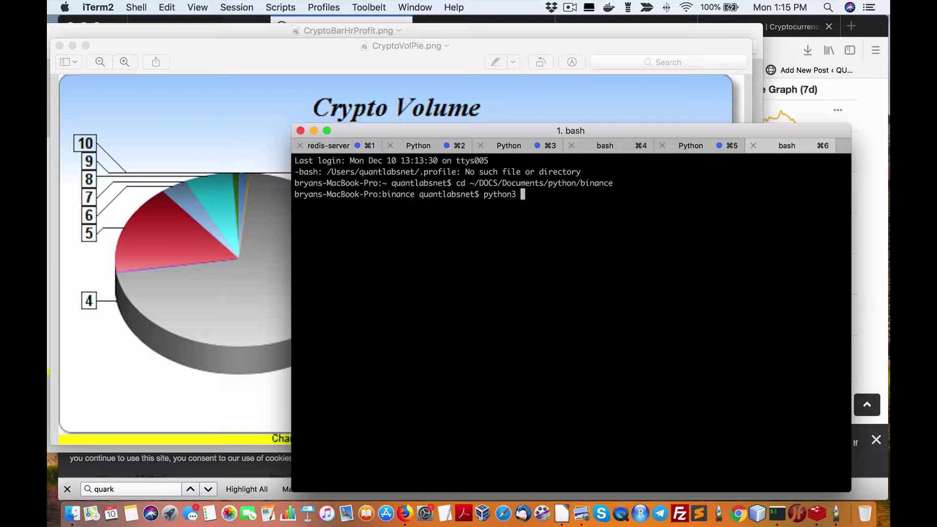
{"action": "type", "text": "realtimefinance.py TUS"}
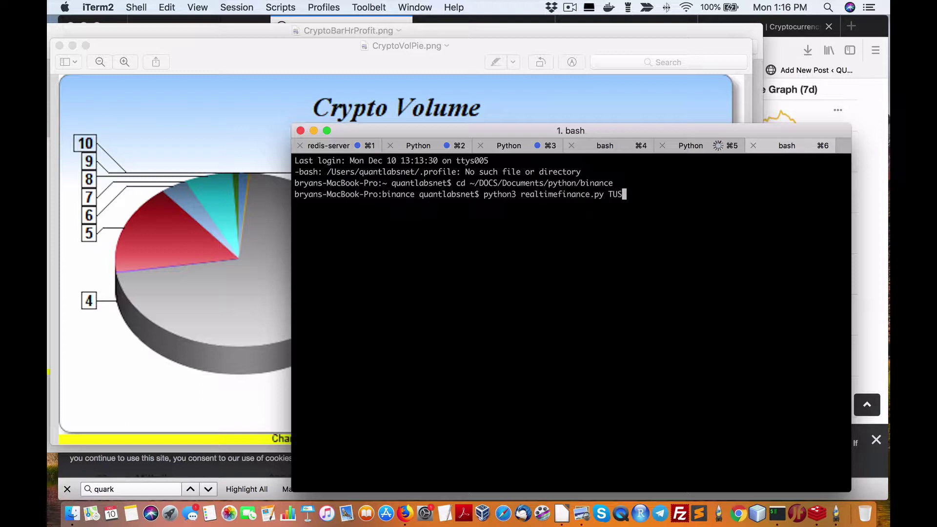
{"action": "type", "text": "D/BTC"}
{"action": "key", "text": "Return"}
Move the terminal aside to review the live TUSD/BTC chart, then close the chart window.
{"action": "left_click_drag", "start_coordinate": [640, 130], "coordinate": [515, 104]}
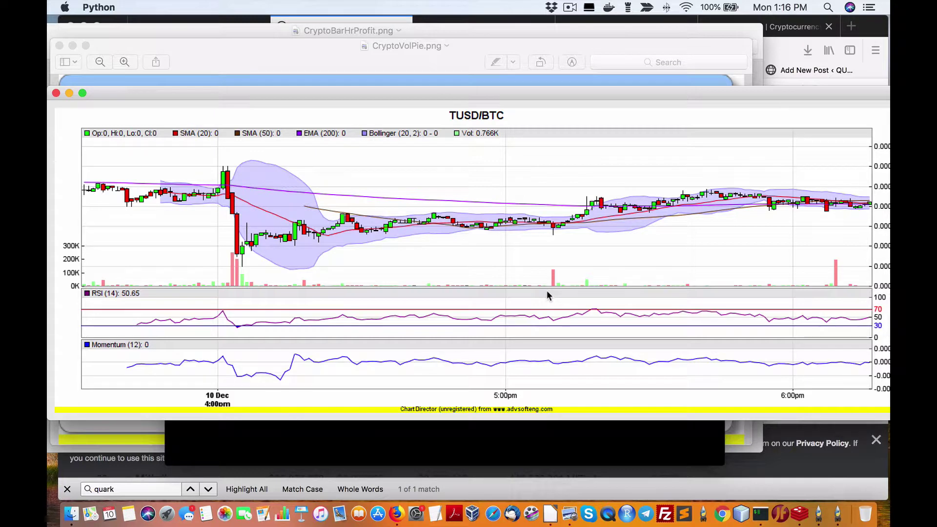
{"action": "key", "text": "super+w"}
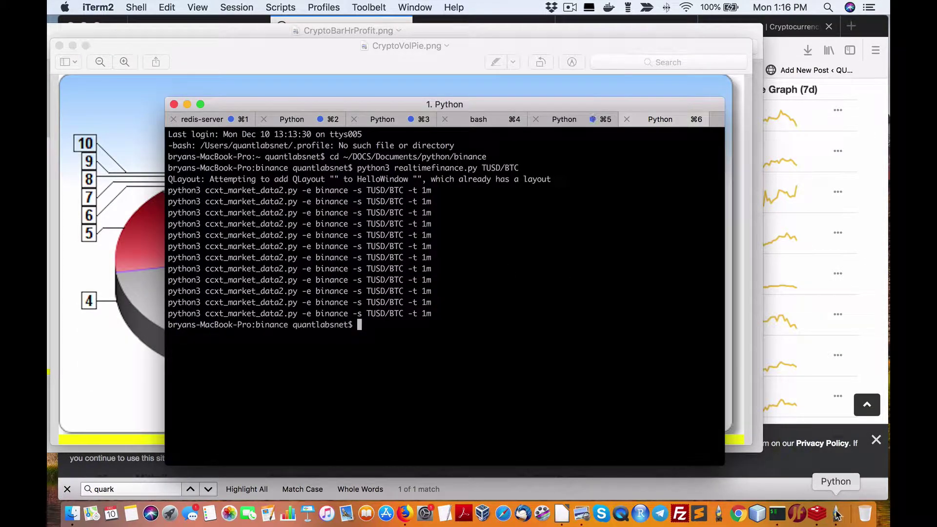
Print the current working directory with pwd in the terminal.
{"action": "type", "text": "pwd"}
{"action": "key", "text": "BackSpace"}
{"action": "key", "text": "BackSpace"}
{"action": "key", "text": "BackSpace"}
{"action": "type", "text": "pwd"}
{"action": "key", "text": "Return"}
{"action": "type", "text": "ls"}
{"action": "key", "text": "BackSpace"}
{"action": "key", "text": "BackSpace"}
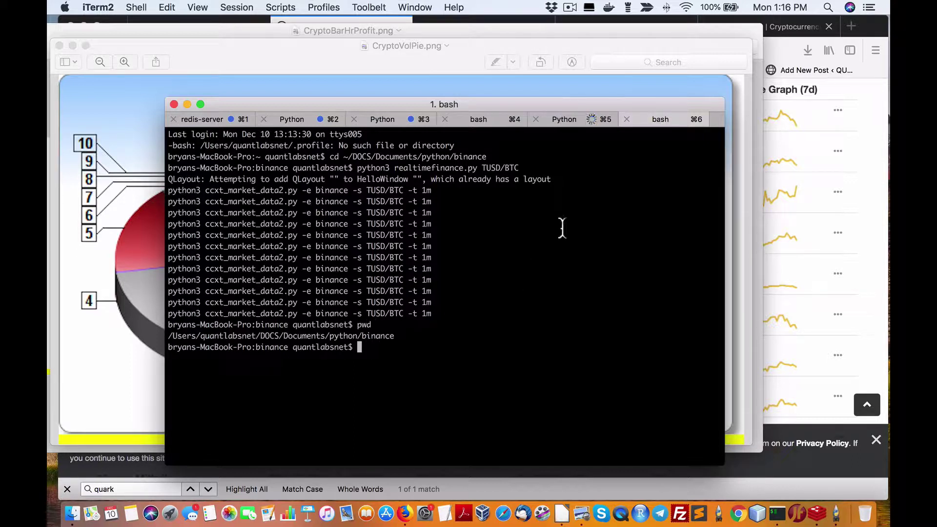
Return to the QKC/BTC tab, bring up its live chart, and close that chart window.
{"action": "left_click", "coordinate": [568, 122]}
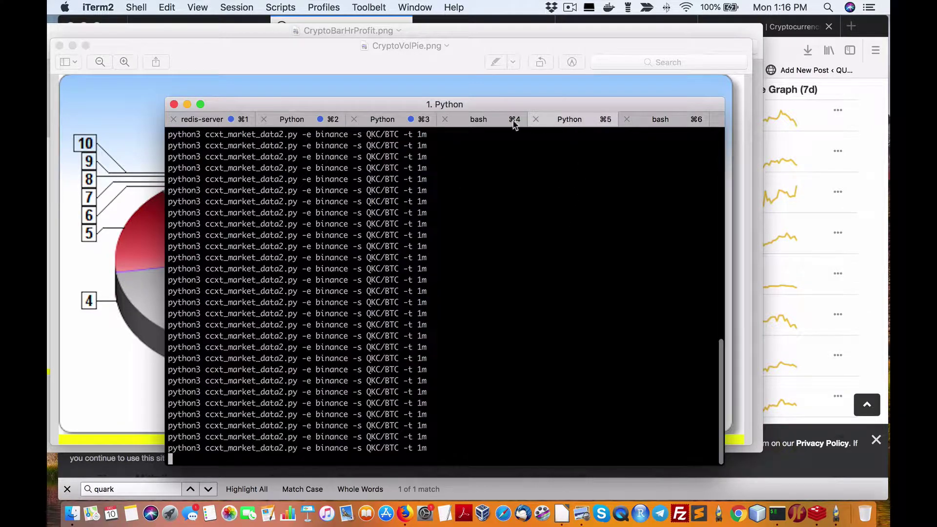
{"action": "left_click", "coordinate": [470, 119]}
{"action": "left_click", "coordinate": [542, 123]}
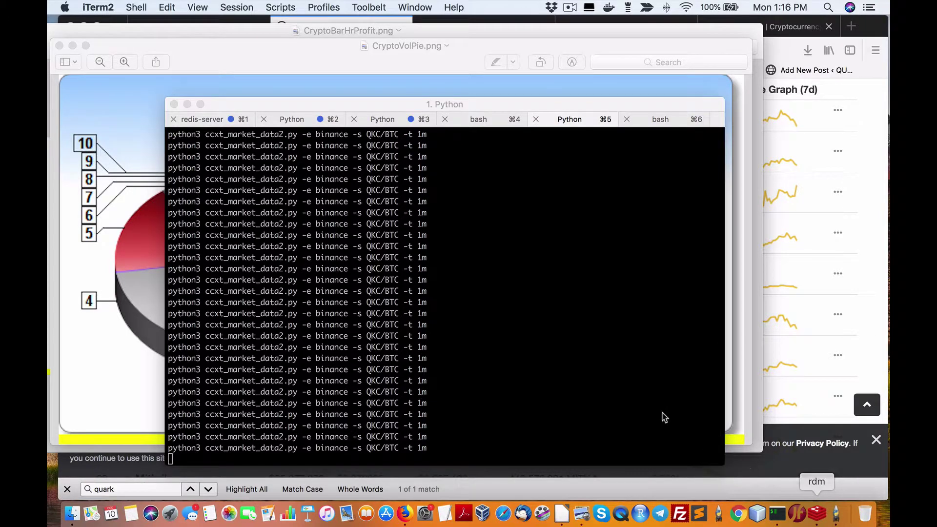
{"action": "left_click", "coordinate": [836, 512]}
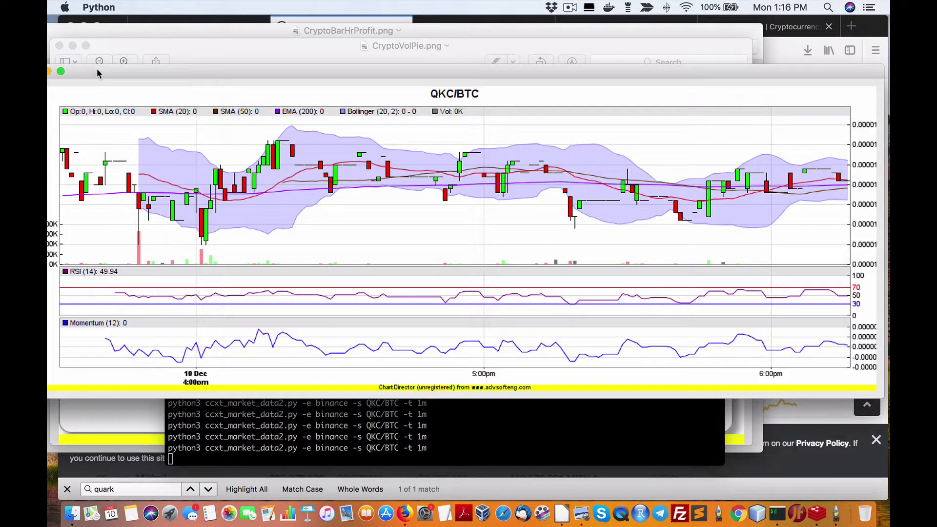
{"action": "left_click_drag", "start_coordinate": [97, 73], "coordinate": [129, 80]}
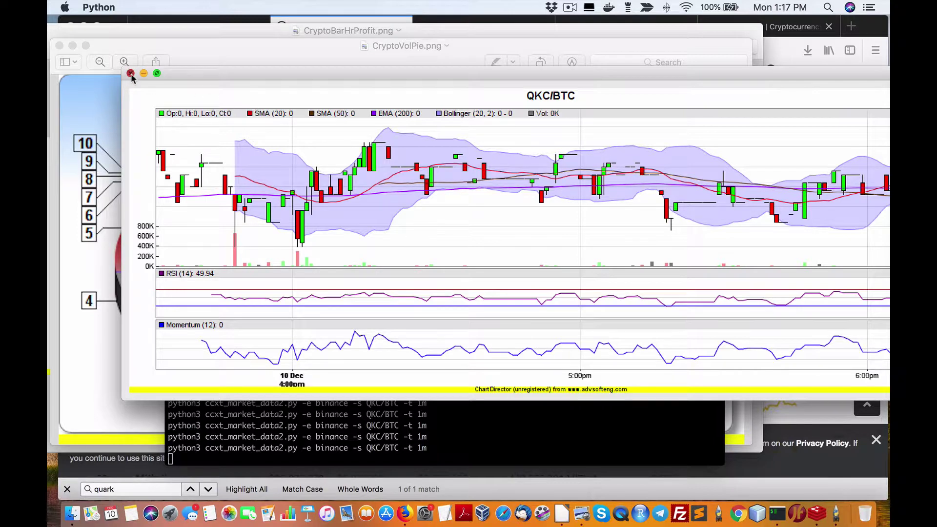
{"action": "left_click", "coordinate": [130, 73]}
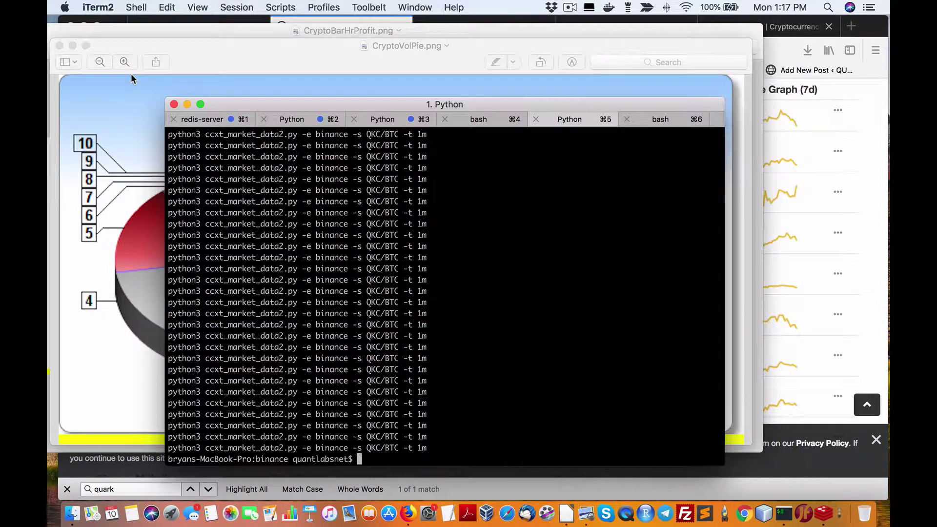
List all PNG chart files in the binance folder with ls *.png.
{"action": "left_click", "coordinate": [131, 119]}
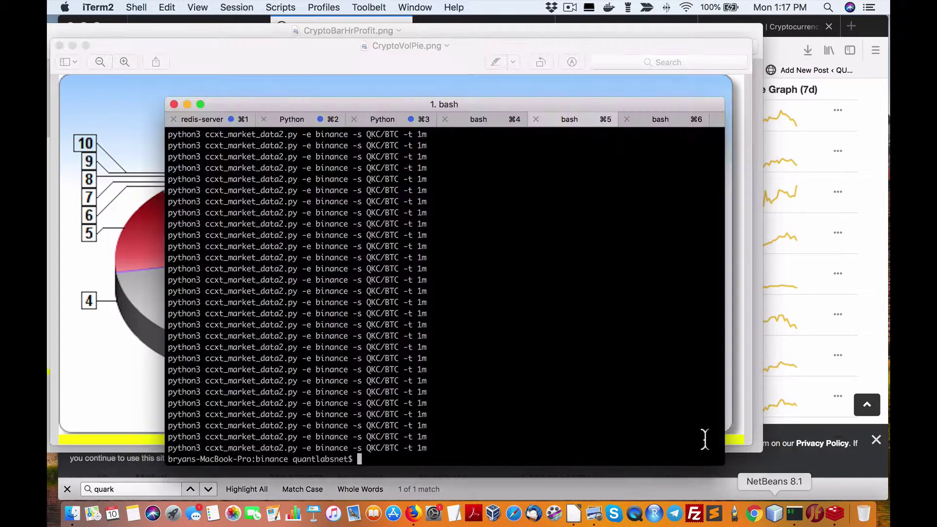
{"action": "type", "text": "open"}
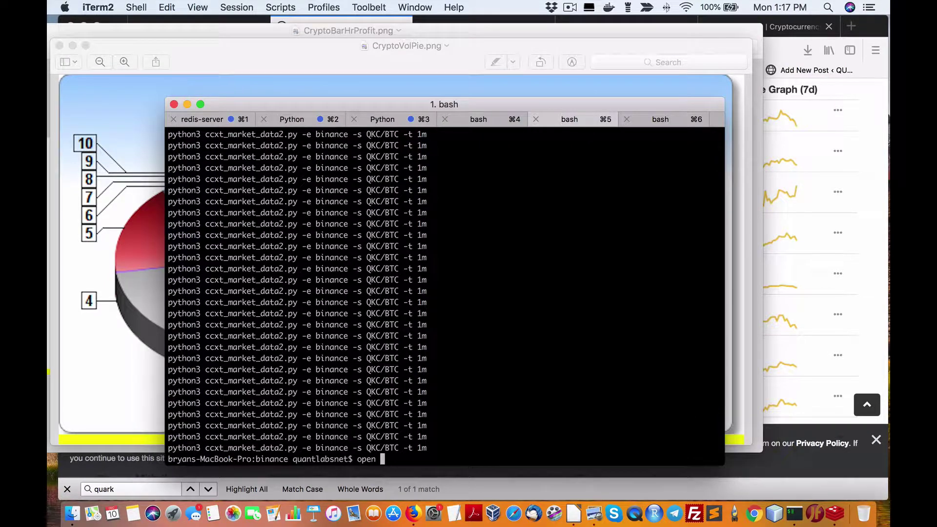
{"action": "key", "text": "BackSpace"}
{"action": "key", "text": "BackSpace"}
{"action": "key", "text": "BackSpace"}
{"action": "key", "text": "BackSpace"}
{"action": "type", "text": "ls *."}
{"action": "key", "text": "Left"}
{"action": "key", "text": "Left"}
{"action": "key", "text": "Left"}
{"action": "key", "text": "Left"}
{"action": "key", "text": "Left"}
{"action": "key", "text": "BackSpace"}
{"action": "key", "text": "Right"}
{"action": "key", "text": "Right"}
{"action": "key", "text": "Right"}
{"action": "key", "text": "Right"}
{"action": "key", "text": "Right"}
{"action": "type", "text": "png"}
{"action": "key", "text": "Return"}
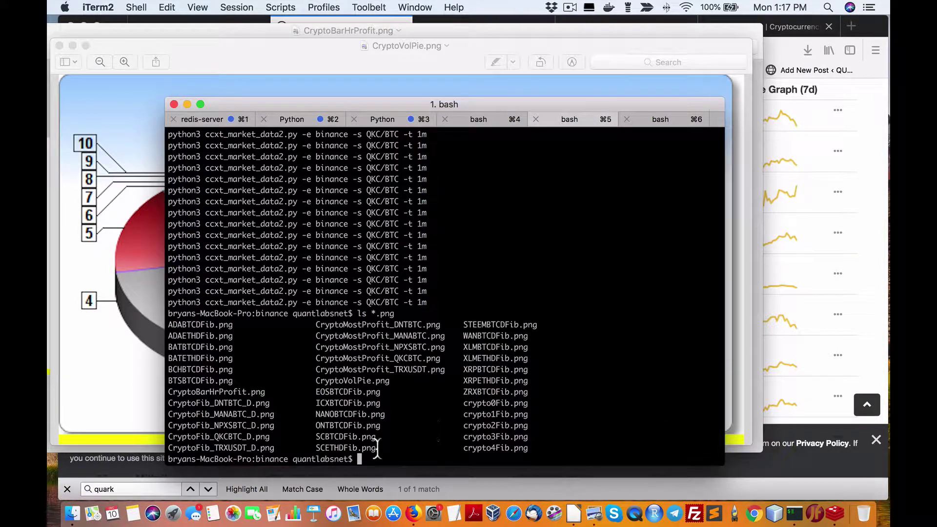
Select the CryptoMostProfit_QKCBTC.png file name from the listing.
{"action": "left_click_drag", "start_coordinate": [315, 425], "coordinate": [382, 428]}
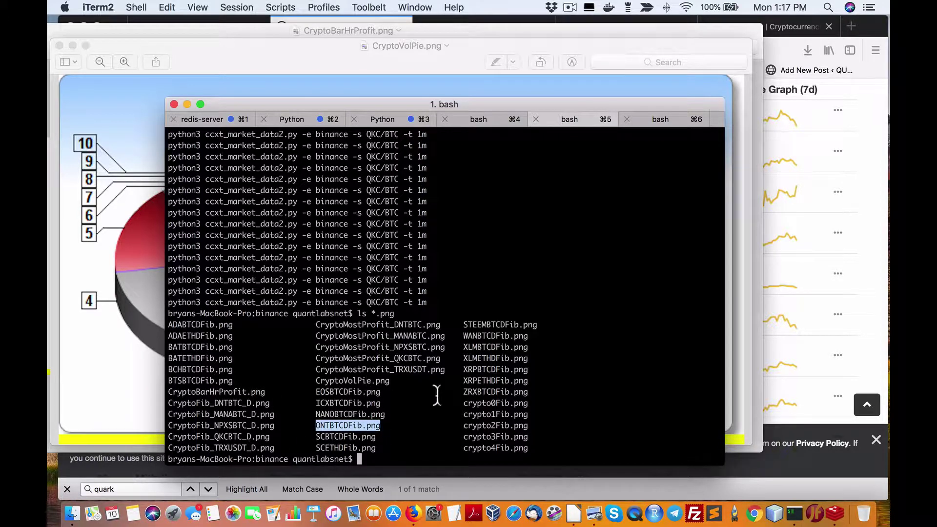
{"action": "left_click_drag", "start_coordinate": [315, 358], "coordinate": [431, 366]}
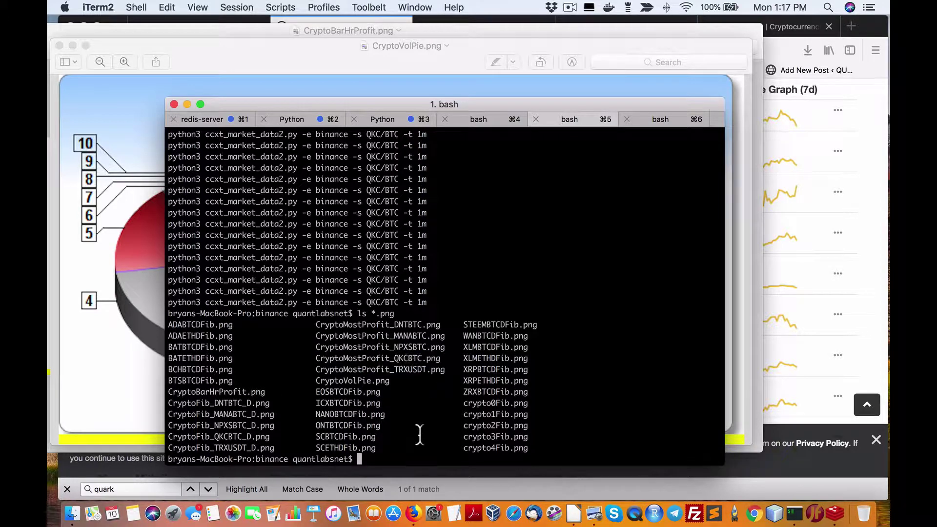
{"action": "left_click", "coordinate": [420, 433]}
Open CryptoMostProfit_QKCBTC.png in Preview with the pasted name and reposition its window.
{"action": "type", "text": "open"}
{"action": "type", "text": "CryptoMostProfit_QKCBTC.png"}
{"action": "key", "text": "Return"}
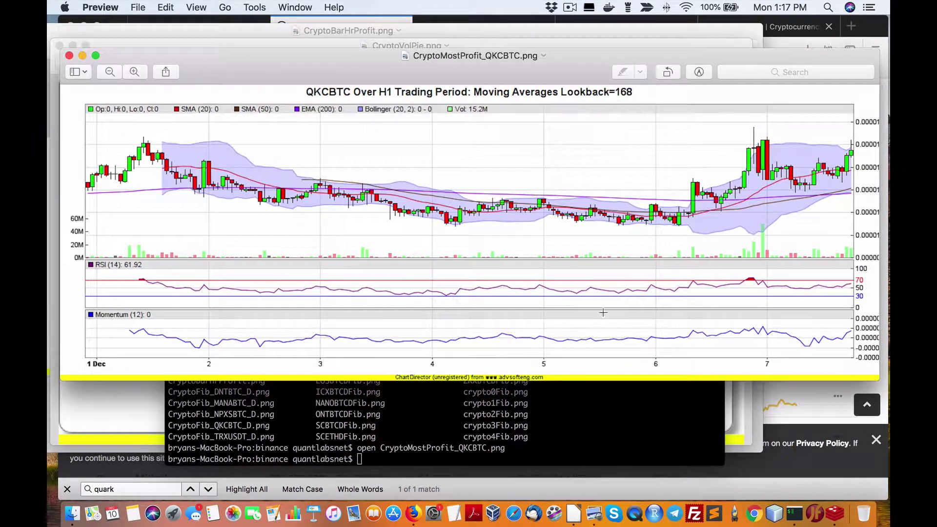
{"action": "left_click_drag", "start_coordinate": [610, 69], "coordinate": [577, 71]}
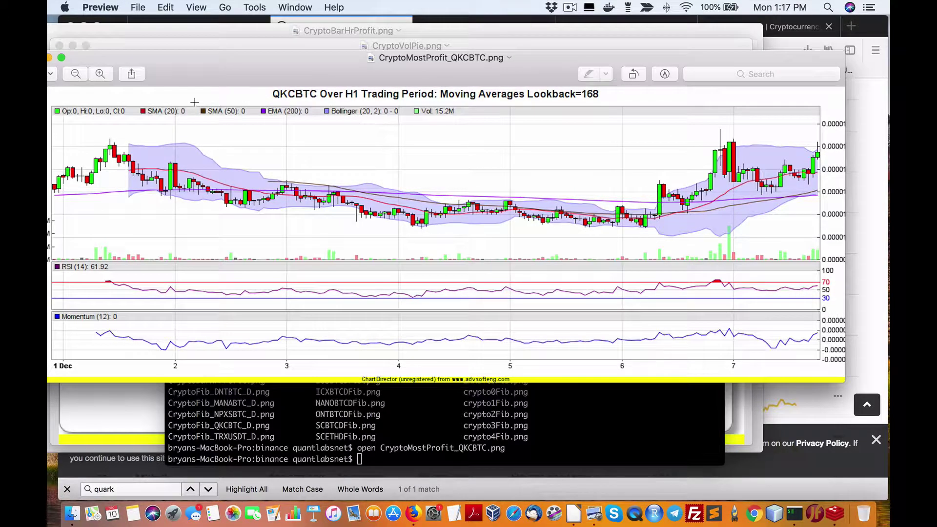
{"action": "left_click_drag", "start_coordinate": [133, 60], "coordinate": [190, 57]}
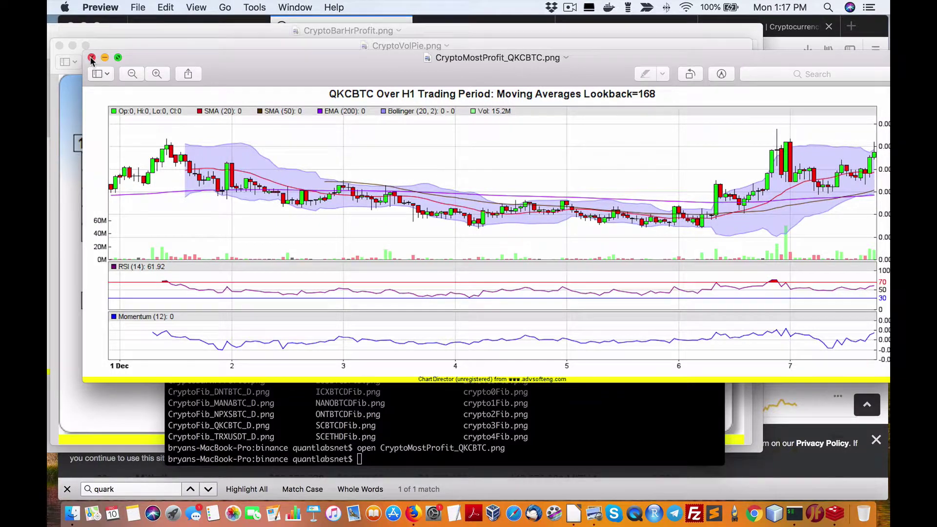
Close the QKCBTC image and open CryptoMostProfit_DNTBTC.png in Preview using Tab completion.
{"action": "left_click", "coordinate": [91, 57]}
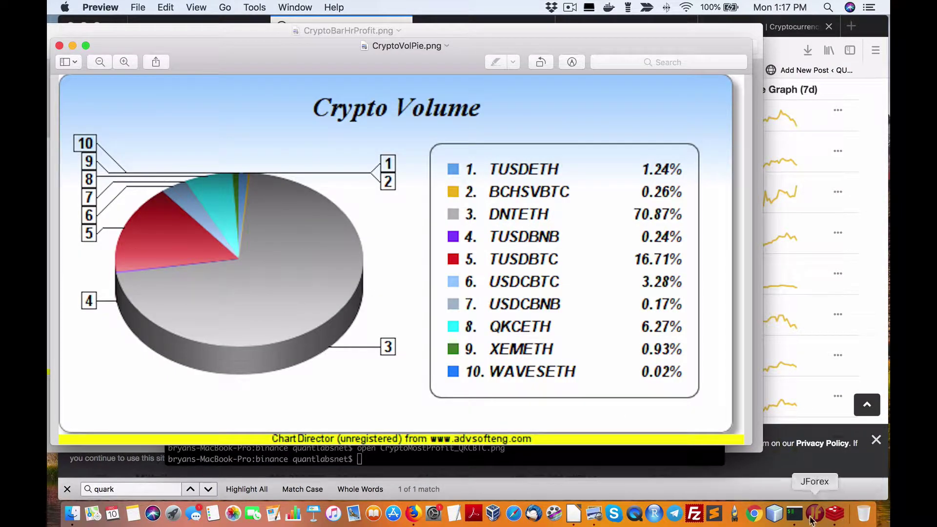
{"action": "left_click", "coordinate": [794, 513]}
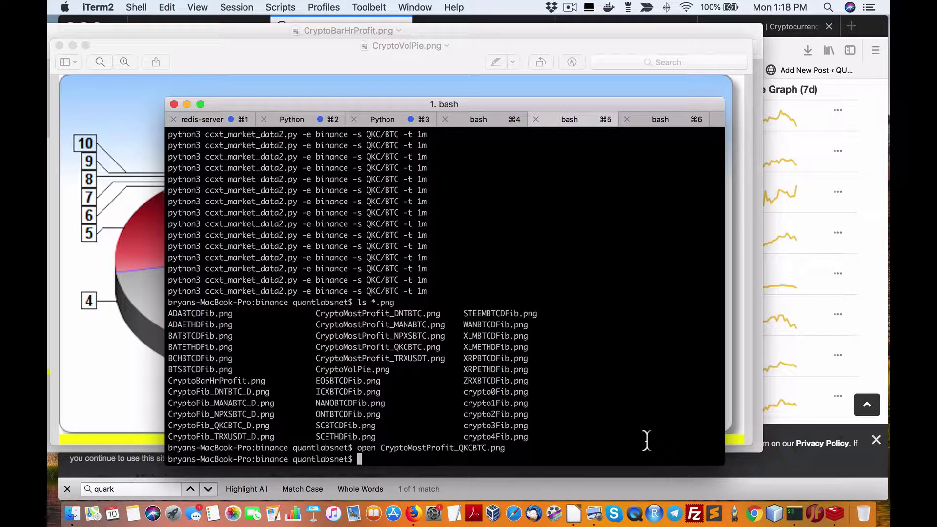
{"action": "type", "text": "open CryptoM"}
{"action": "key", "text": "Tab"}
{"action": "type", "text": "DNt"}
{"action": "key", "text": "BackSpace"}
{"action": "type", "text": "T"}
{"action": "key", "text": "Tab"}
{"action": "key", "text": "Return"}
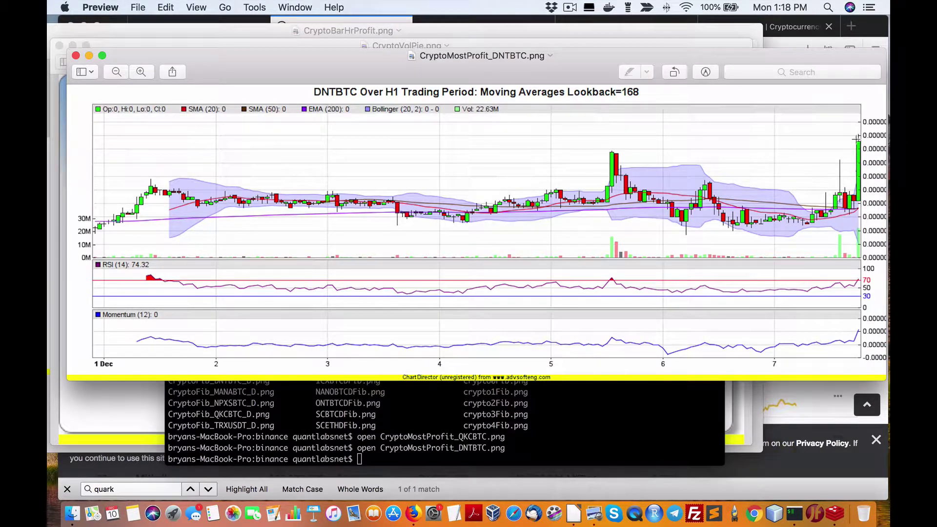
{"action": "left_click_drag", "start_coordinate": [784, 59], "coordinate": [733, 56]}
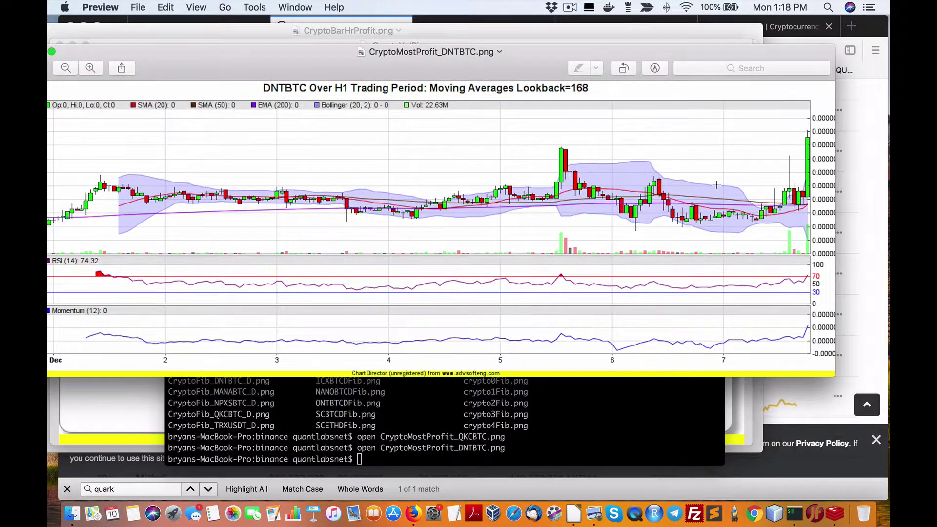
{"action": "left_click", "coordinate": [782, 503]}
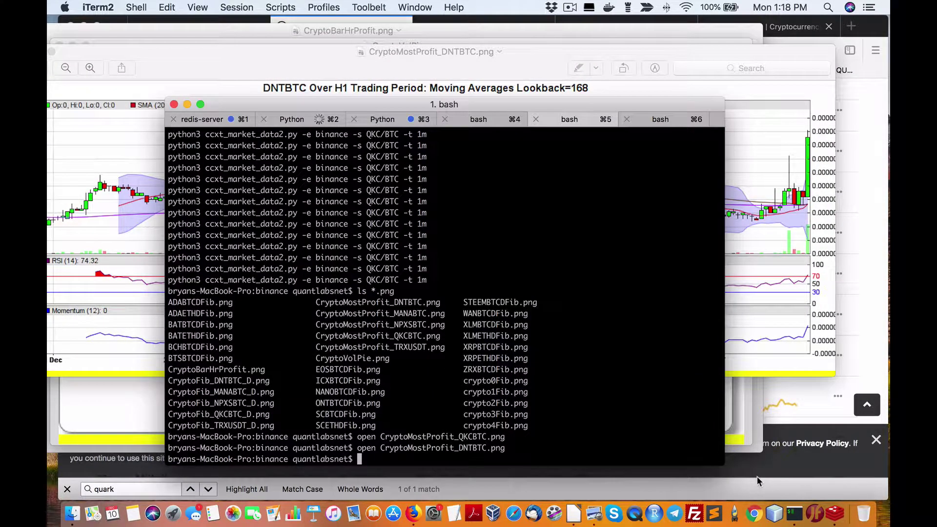
Launch the live DNT/BTC chart with python3 realtimefinance.py DNT/BTC and position its window.
{"action": "type", "text": "python3 realtimefinance.py DNT/BTC"}
{"action": "key", "text": "Return"}
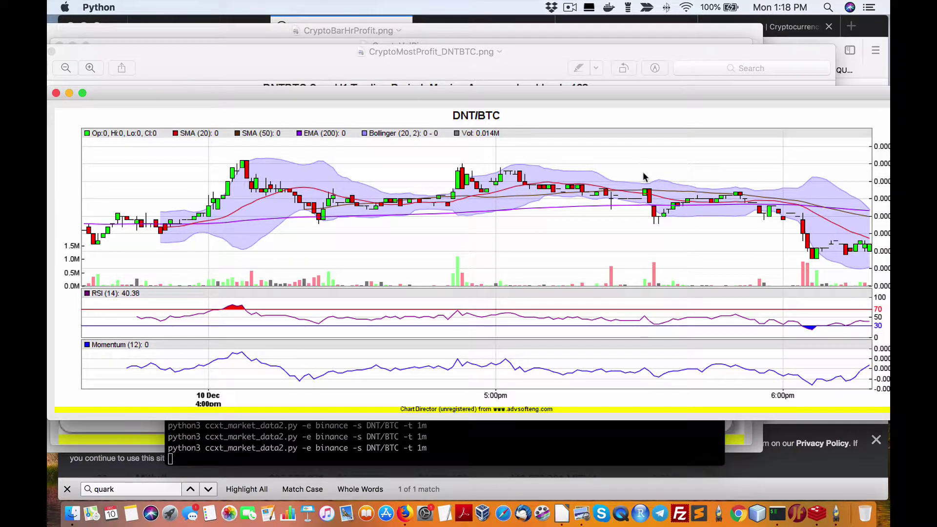
{"action": "left_click_drag", "start_coordinate": [654, 95], "coordinate": [556, 91]}
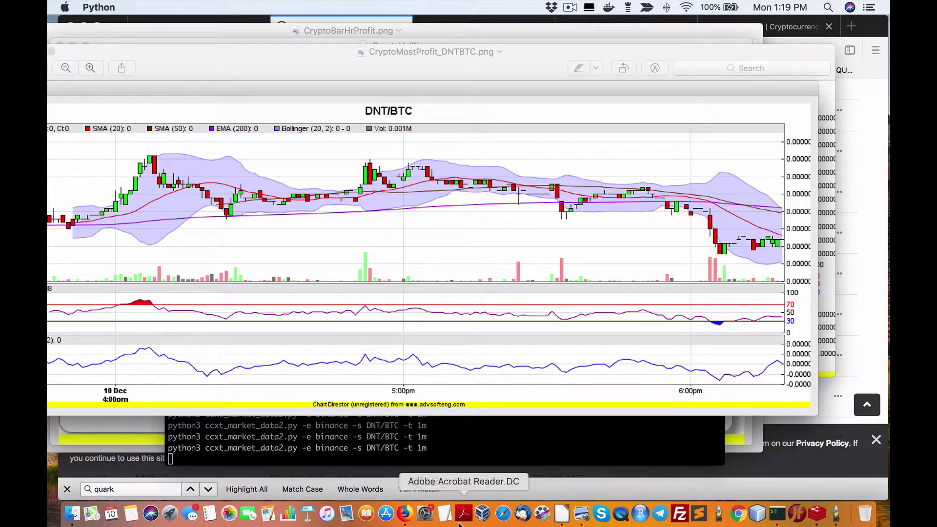
{"action": "left_click", "coordinate": [404, 516]}
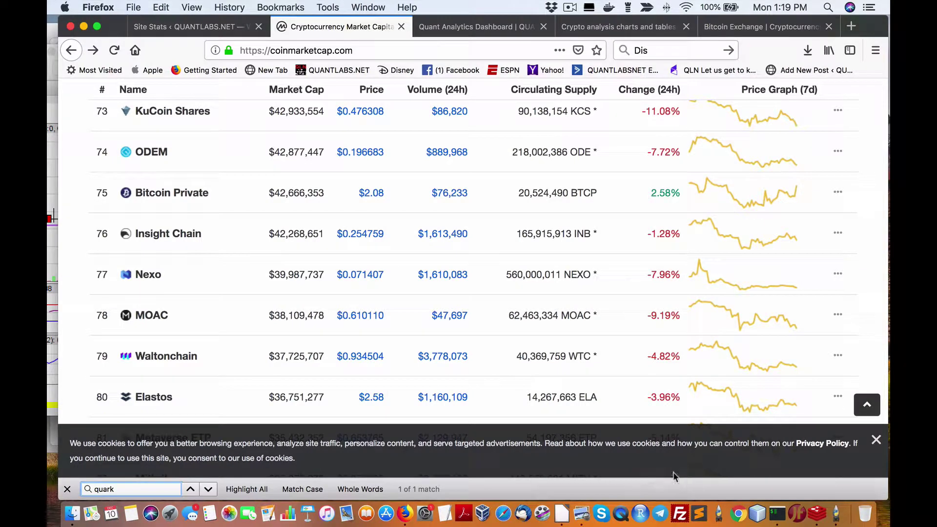
Switch back to Firefox and open QuantLabs' Crypto analysis charts and tables page.
{"action": "left_click", "coordinate": [839, 513]}
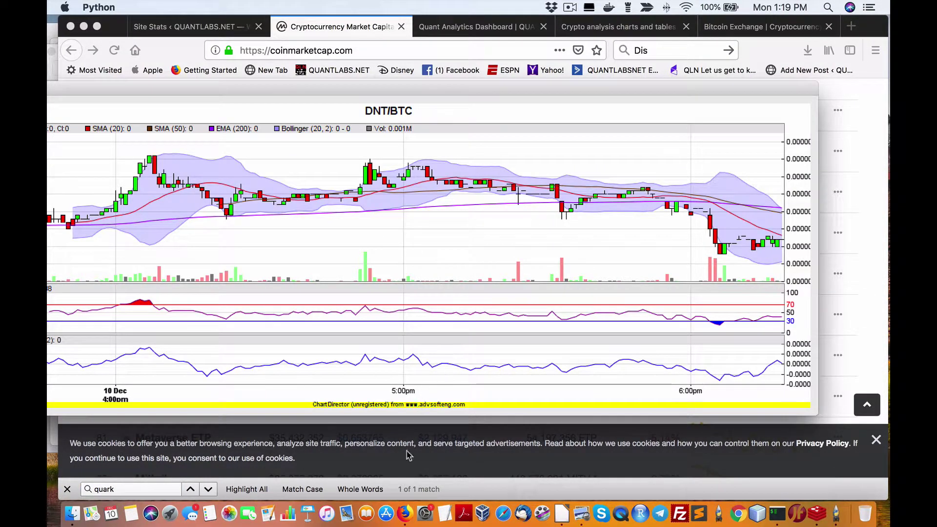
{"action": "left_click", "coordinate": [404, 515]}
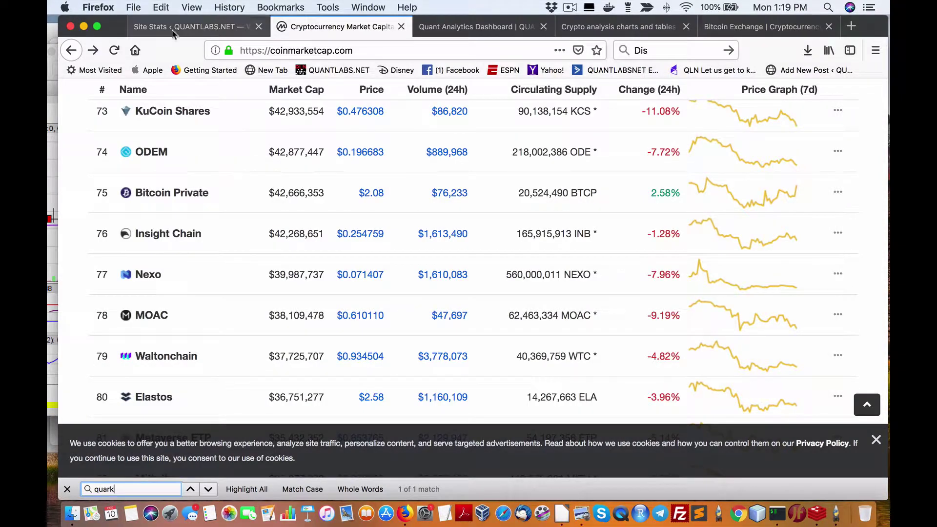
{"action": "left_click", "coordinate": [450, 28]}
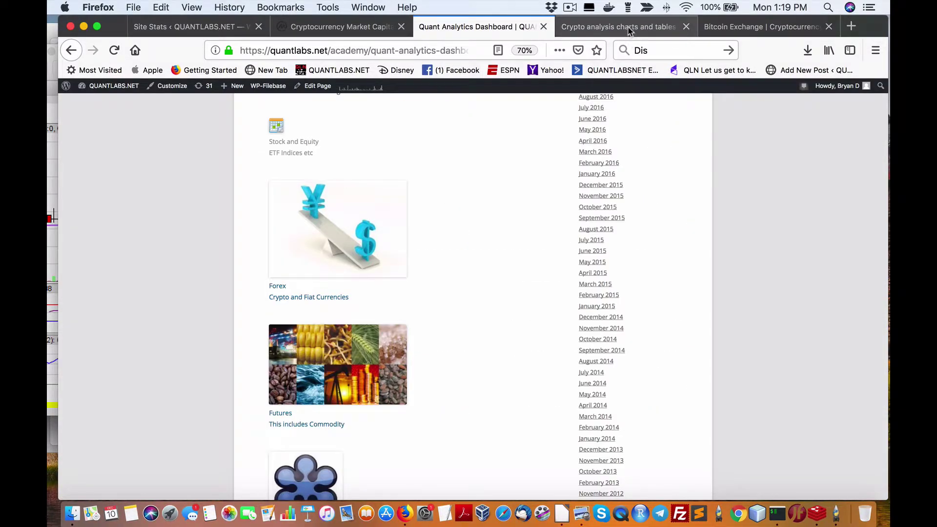
{"action": "left_click", "coordinate": [629, 29]}
Search the Recent Whipsaws table for DNTBTC, then compare with the live DNT/BTC chart.
{"action": "scroll", "coordinate": [524, 192], "scroll_direction": "down", "scroll_amount": 20}
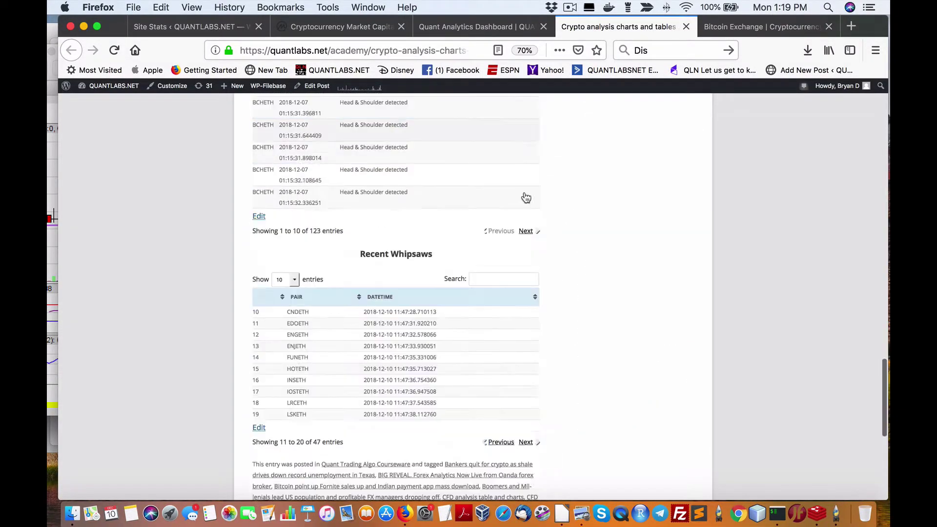
{"action": "scroll", "coordinate": [525, 192], "scroll_direction": "up", "scroll_amount": 10}
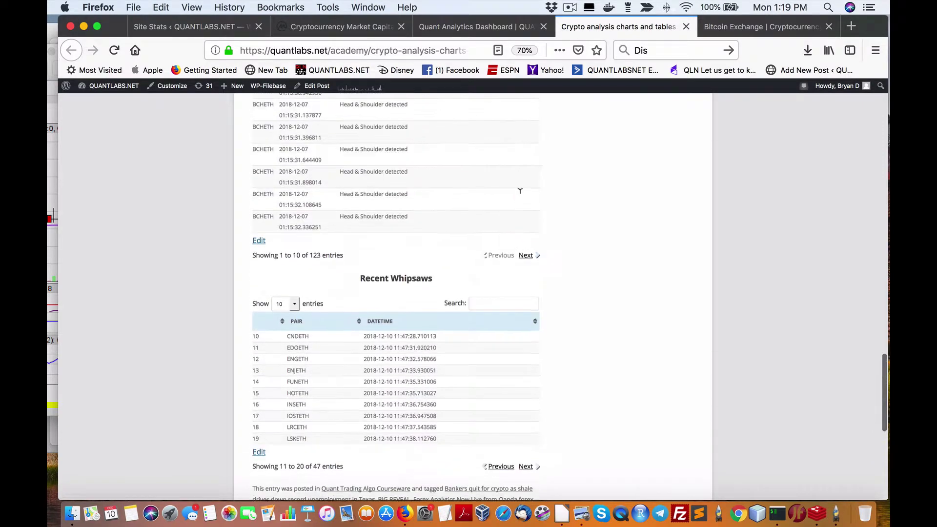
{"action": "scroll", "coordinate": [397, 346], "scroll_direction": "down", "scroll_amount": 1}
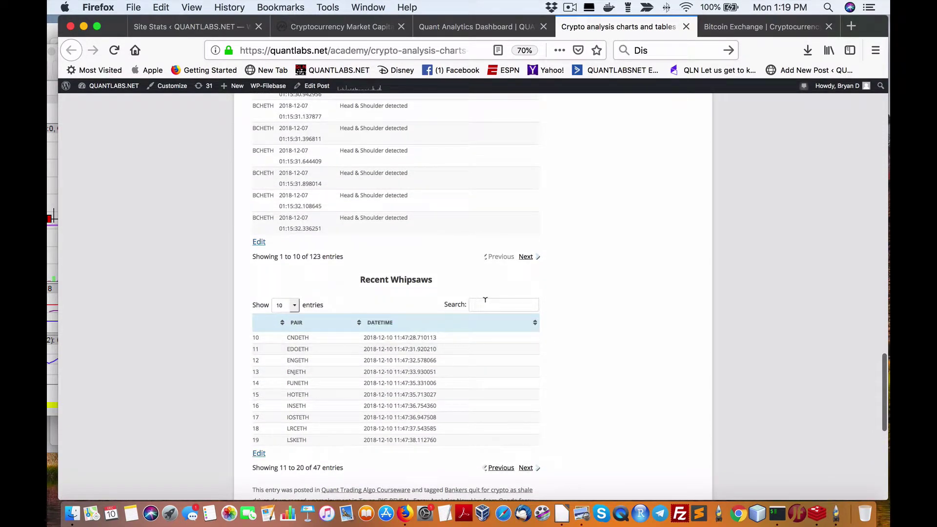
{"action": "type", "text": "DNTBTC"}
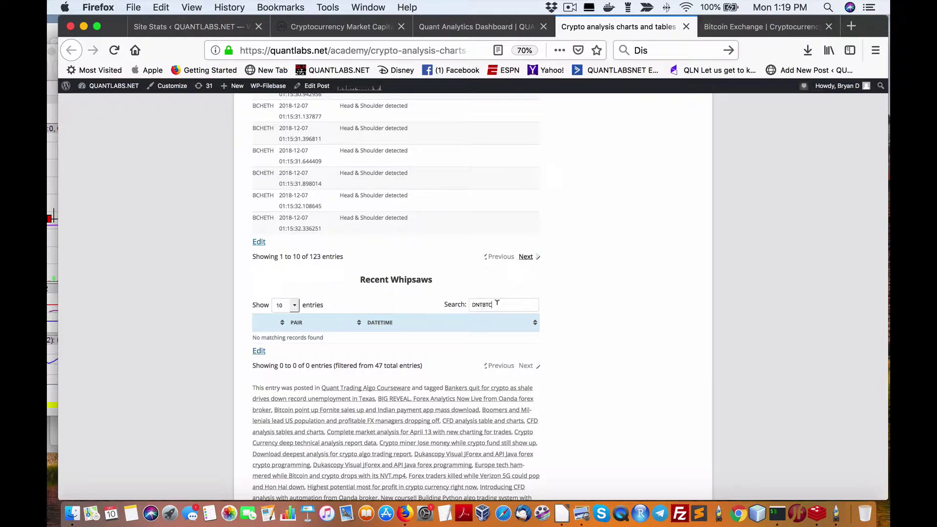
{"action": "left_click_drag", "start_coordinate": [496, 305], "coordinate": [448, 303]}
{"action": "left_click", "coordinate": [837, 513]}
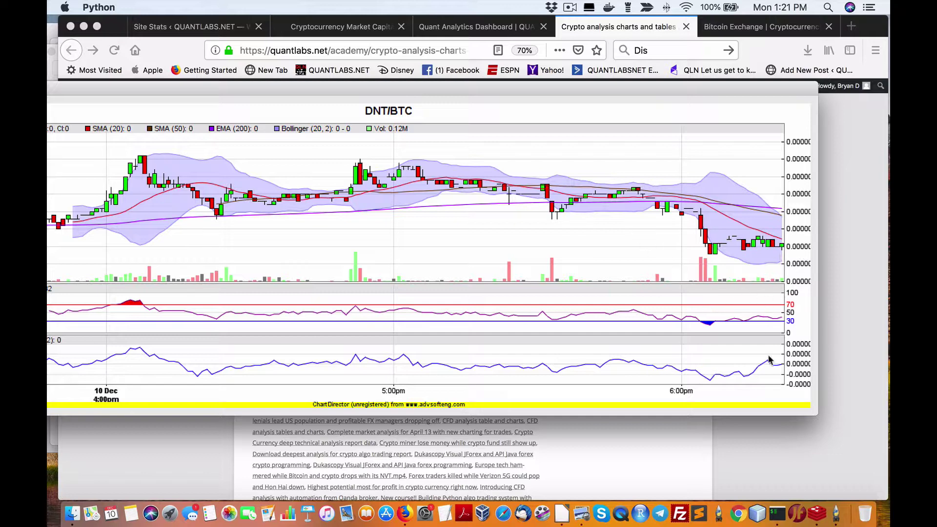
In the report_data bash session, check for riskon.py with ls riskon.py.
{"action": "left_click", "coordinate": [777, 514]}
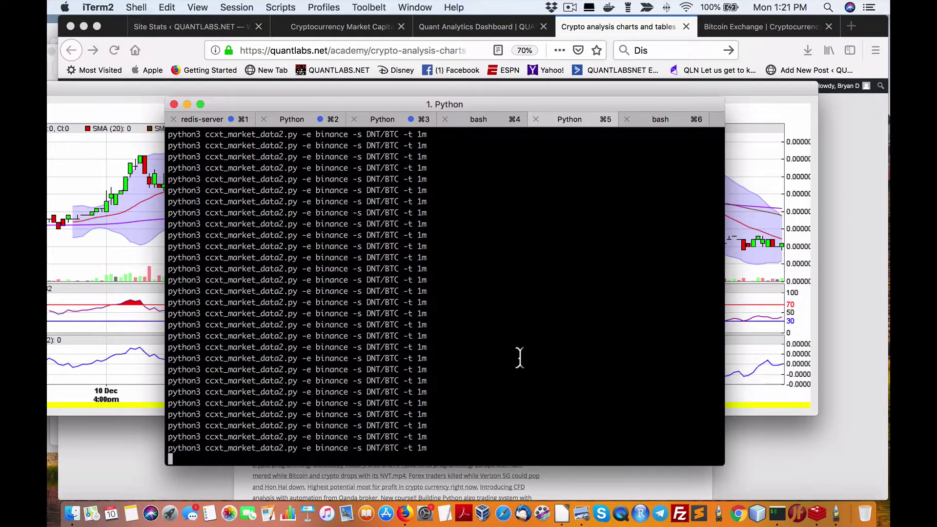
{"action": "key", "text": "Up"}
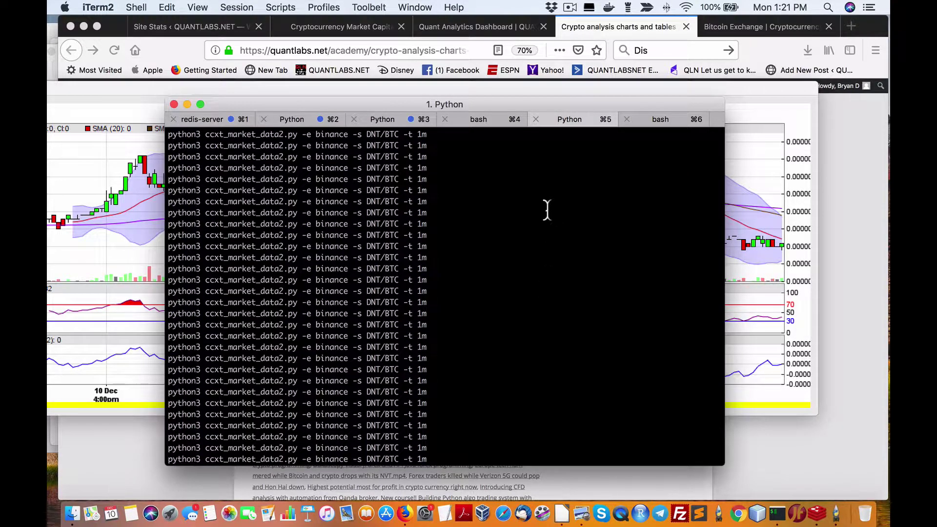
{"action": "left_click", "coordinate": [660, 120]}
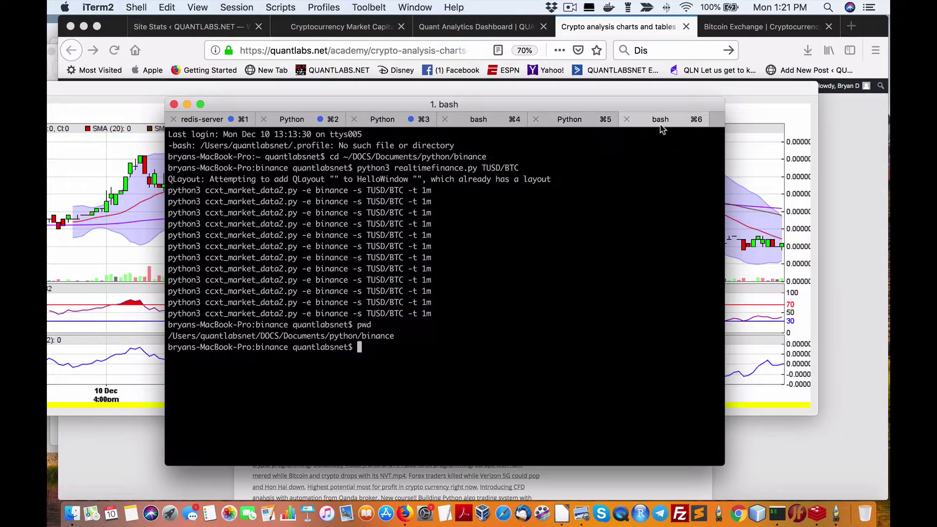
{"action": "left_click", "coordinate": [476, 119]}
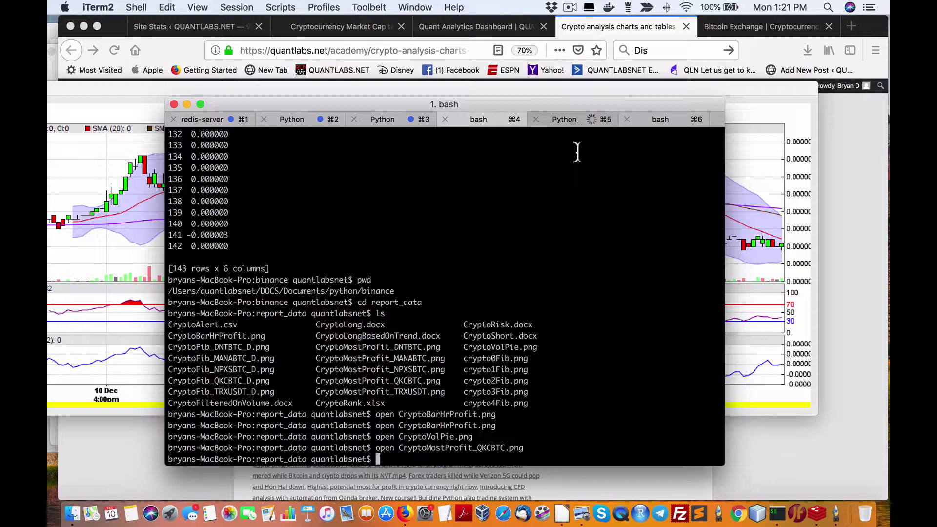
{"action": "type", "text": "python3 "}
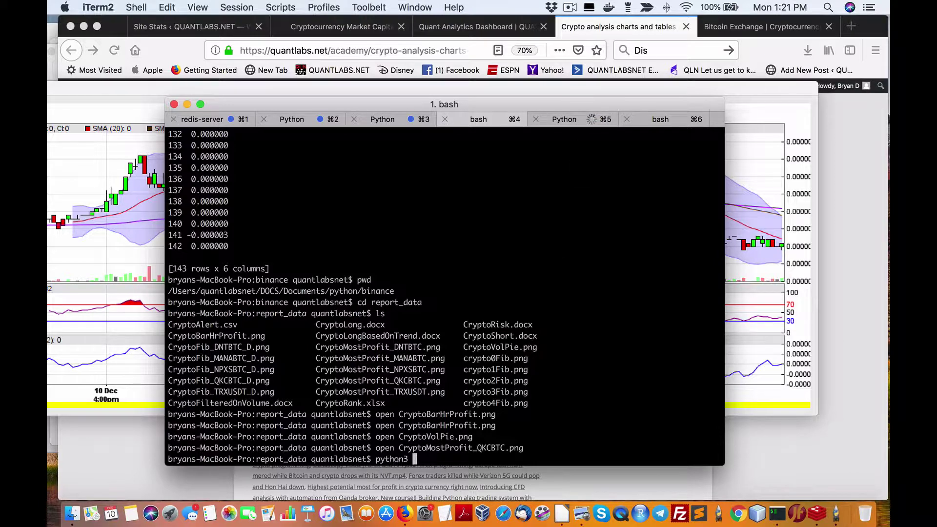
{"action": "type", "text": "rn"}
{"action": "key", "text": "BackSpace"}
{"action": "key", "text": "BackSpace"}
{"action": "type", "text": "risk"}
{"action": "key", "text": "BackSpace"}
{"action": "key", "text": "BackSpace"}
{"action": "key", "text": "BackSpace"}
{"action": "key", "text": "BackSpace"}
{"action": "key", "text": "BackSpace"}
{"action": "key", "text": "BackSpace"}
{"action": "key", "text": "BackSpace"}
{"action": "key", "text": "BackSpace"}
{"action": "key", "text": "BackSpace"}
{"action": "key", "text": "BackSpace"}
{"action": "key", "text": "BackSpace"}
{"action": "key", "text": "BackSpace"}
{"action": "type", "text": "ls riskon.py"}
{"action": "key", "text": "Return"}
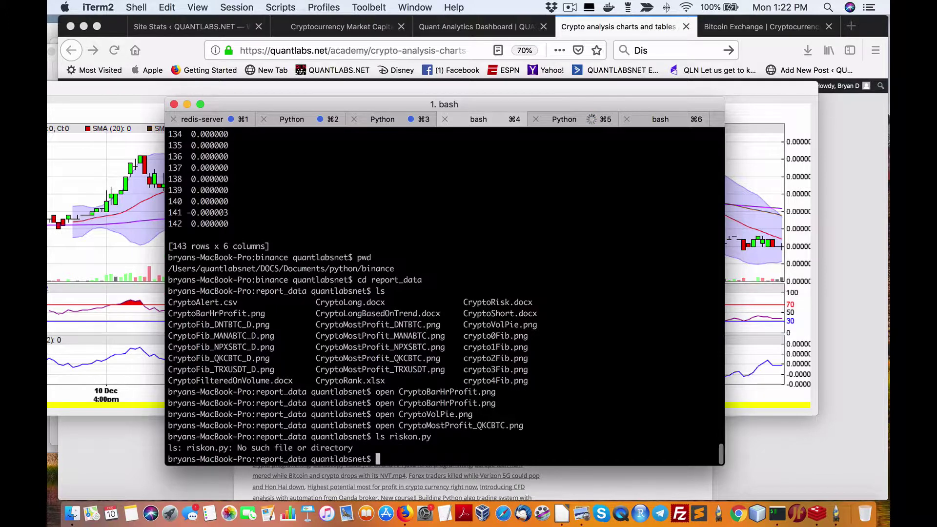
Run pwd, cd .. up to the binance folder, and list its scripts with ls *.py.
{"action": "type", "text": "pwd"}
{"action": "key", "text": "Return"}
{"action": "type", "text": "cd .."}
{"action": "key", "text": "Return"}
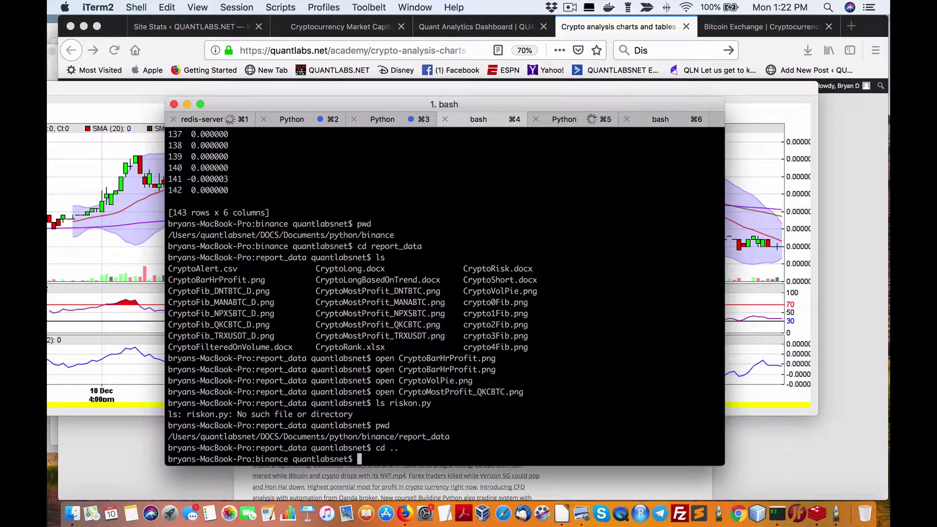
{"action": "type", "text": "ls *.py"}
{"action": "key", "text": "Return"}
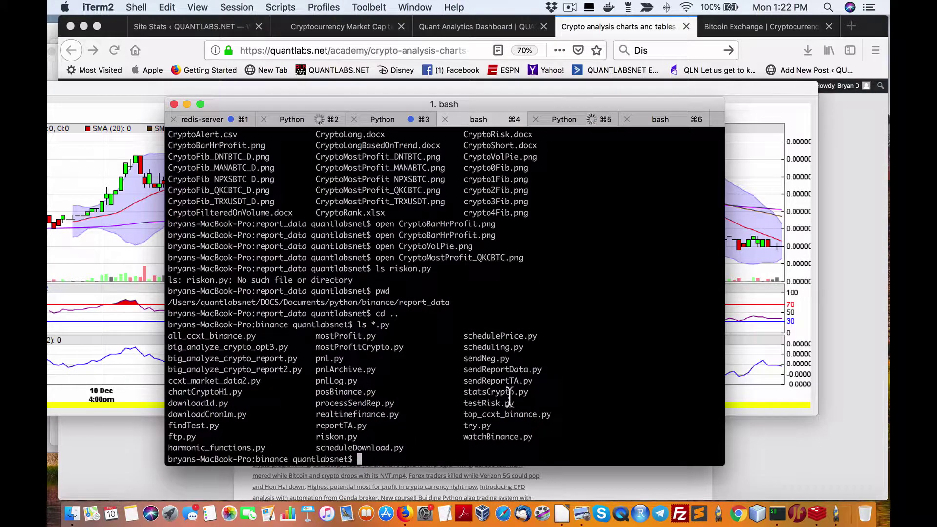
Run python3 testRisk.py, correcting the mistyped '>' separator to '.'.
{"action": "left_click_drag", "start_coordinate": [521, 406], "coordinate": [463, 405]}
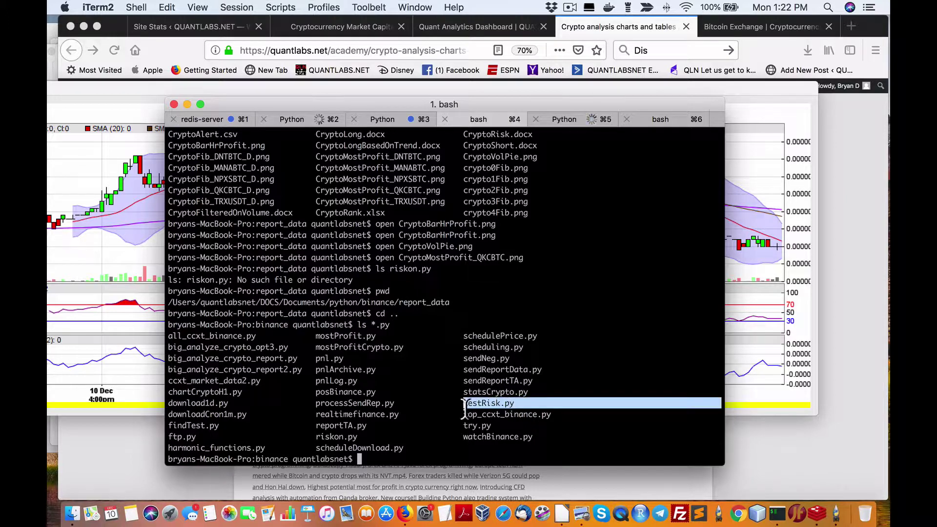
{"action": "double_click", "coordinate": [354, 436]}
{"action": "left_click_drag", "start_coordinate": [528, 407], "coordinate": [466, 409]}
{"action": "type", "text": "python3 "}
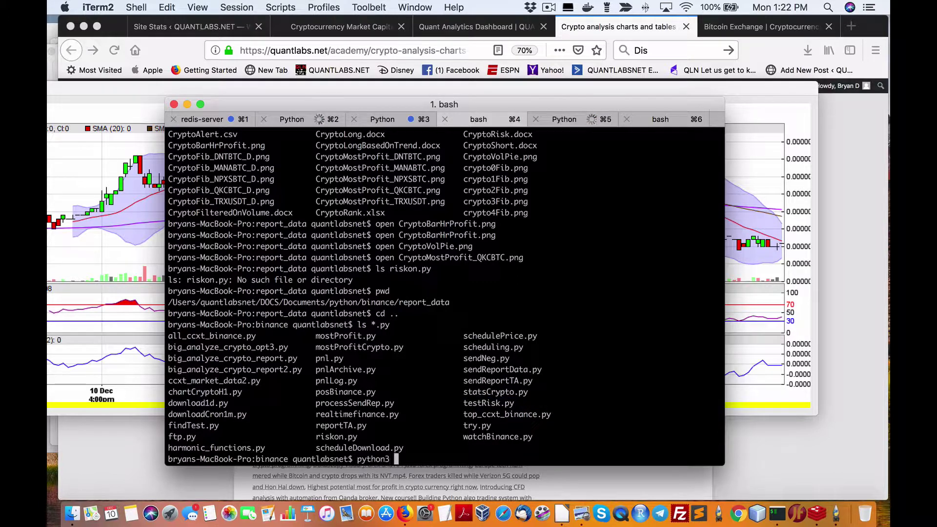
{"action": "type", "text": "testRisk>py"}
{"action": "key", "text": "Return"}
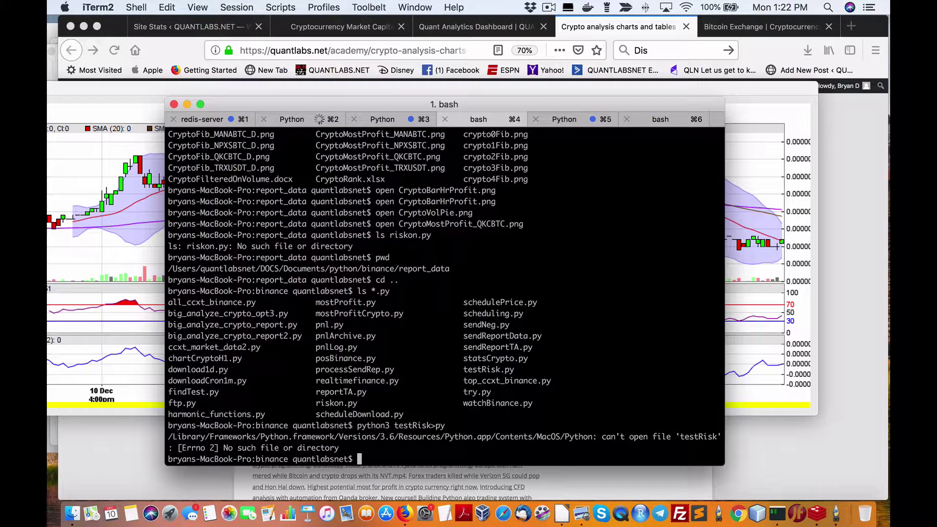
{"action": "key", "text": "Up"}
{"action": "key", "text": "Left"}
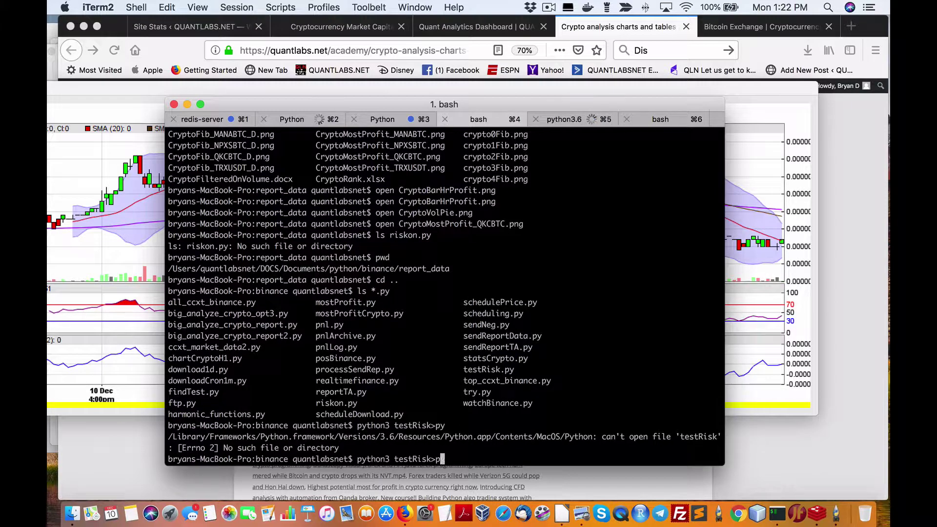
{"action": "key", "text": "Left"}
{"action": "key", "text": "BackSpace"}
{"action": "type", "text": "."}
{"action": "key", "text": "Return"}
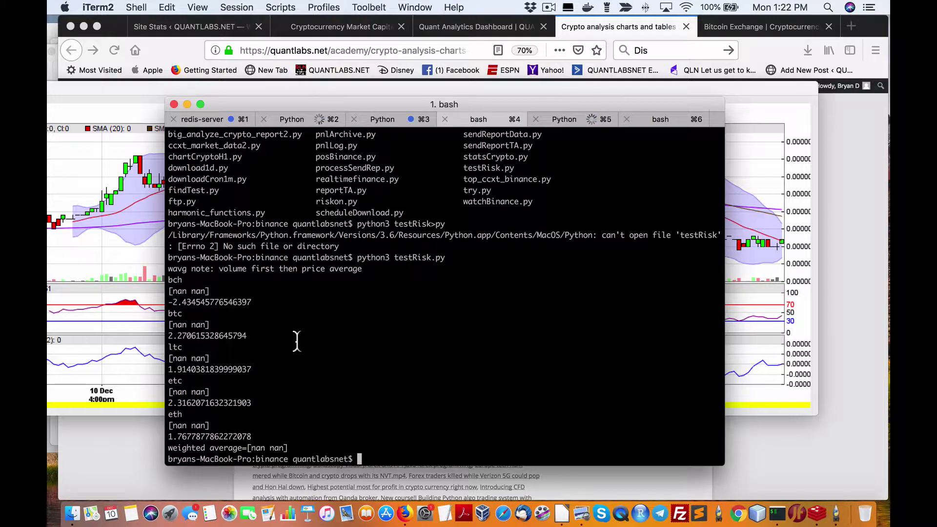
Select the bch, btc and ltc risk value lines in the output.
{"action": "left_click_drag", "start_coordinate": [264, 309], "coordinate": [171, 306]}
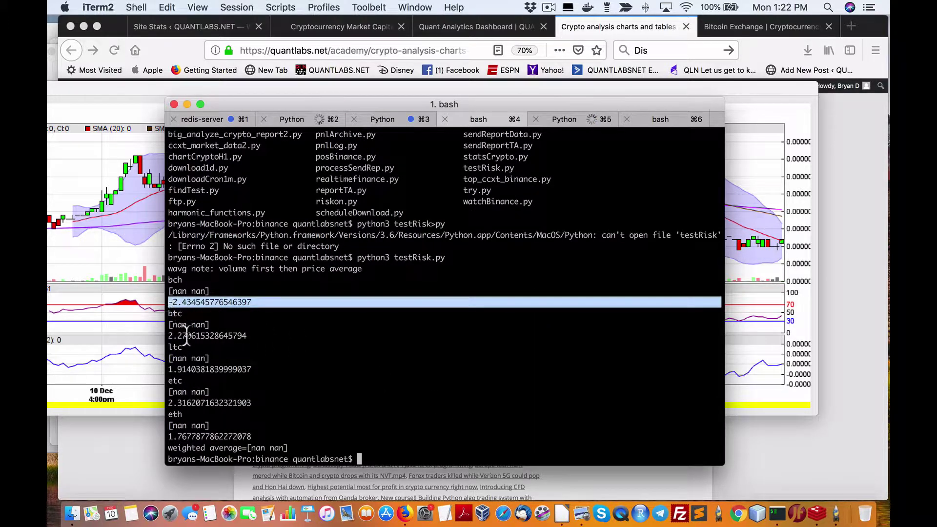
{"action": "left_click_drag", "start_coordinate": [254, 336], "coordinate": [181, 340]}
{"action": "left_click_drag", "start_coordinate": [264, 370], "coordinate": [171, 371]}
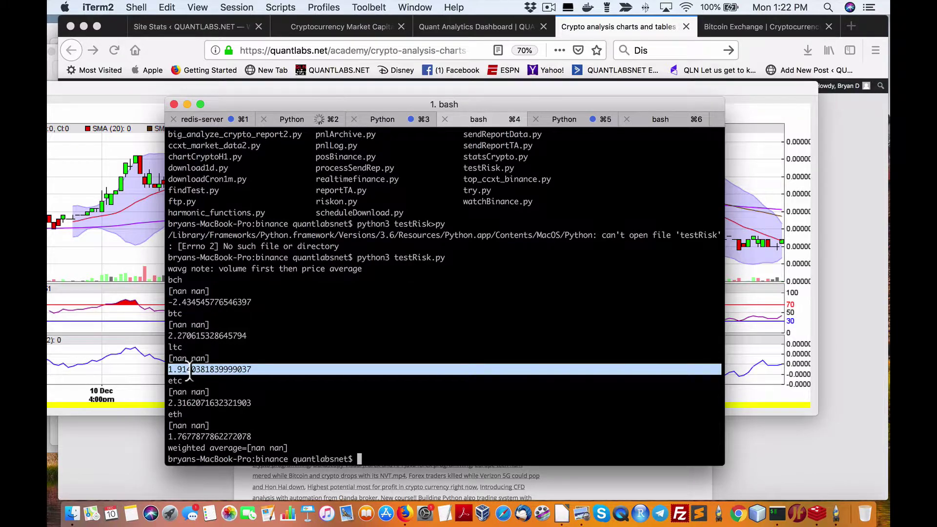
{"action": "scroll", "coordinate": [193, 373], "scroll_direction": "up", "scroll_amount": 4}
{"action": "scroll", "coordinate": [210, 388], "scroll_direction": "down", "scroll_amount": 4}
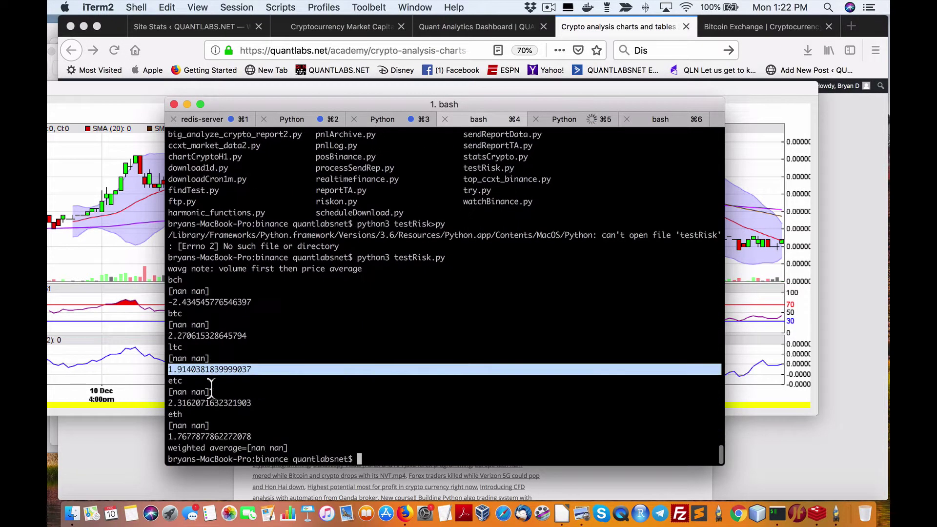
{"action": "triple_click", "coordinate": [256, 303]}
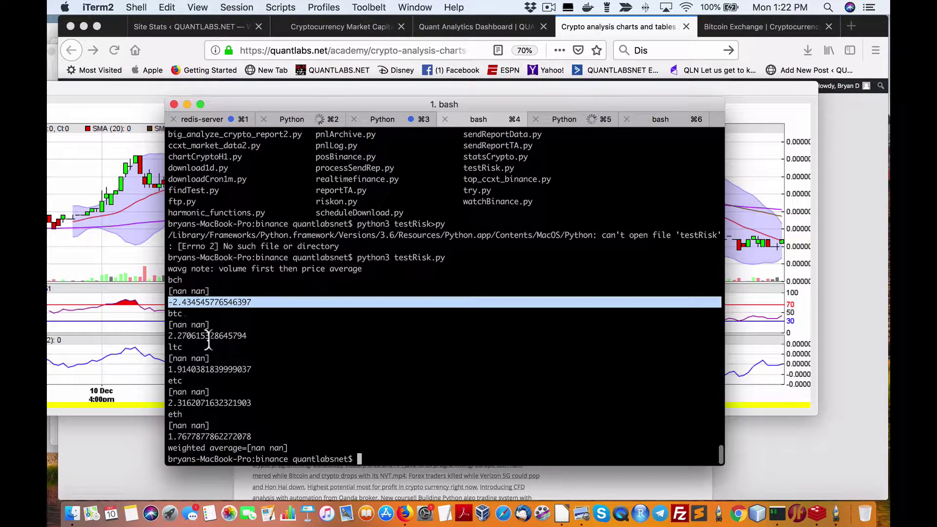
{"action": "triple_click", "coordinate": [190, 315]}
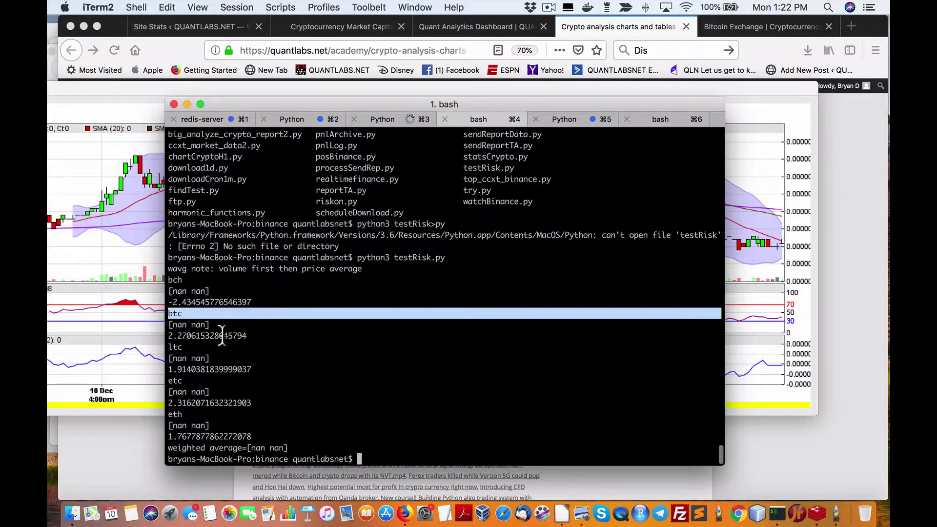
{"action": "left_click", "coordinate": [235, 337]}
{"action": "triple_click", "coordinate": [254, 339]}
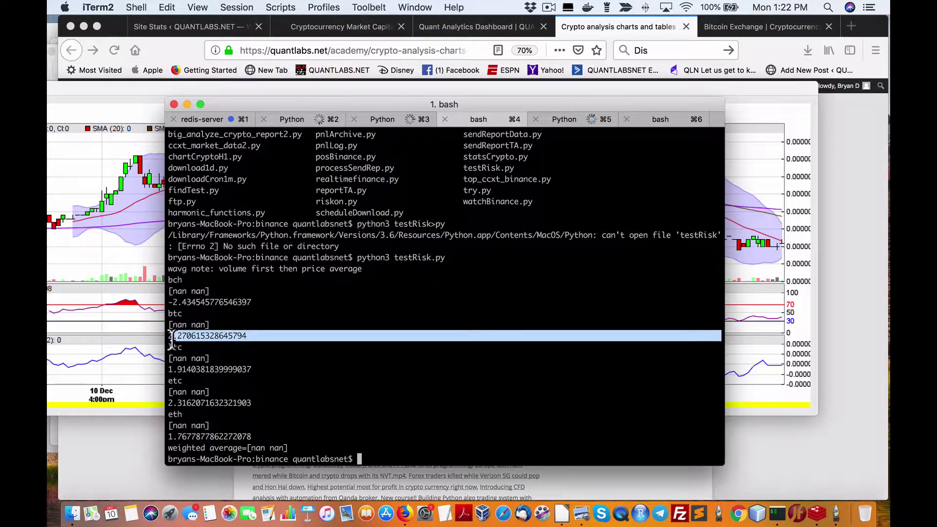
Rerun python3 testRisk.py (eth 1.7678 again) and select the coin results from bch to eth.
{"action": "type", "text": "p"}
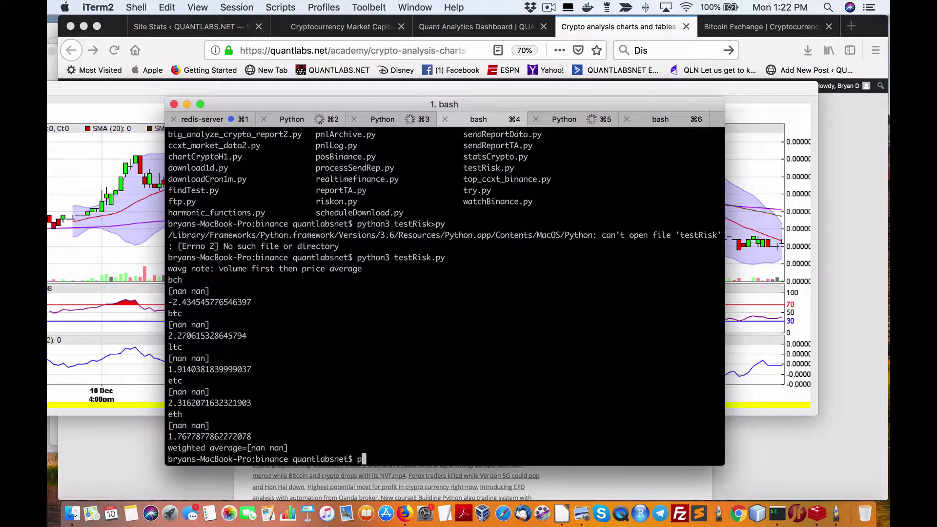
{"action": "type", "text": "ython3 testRisk."}
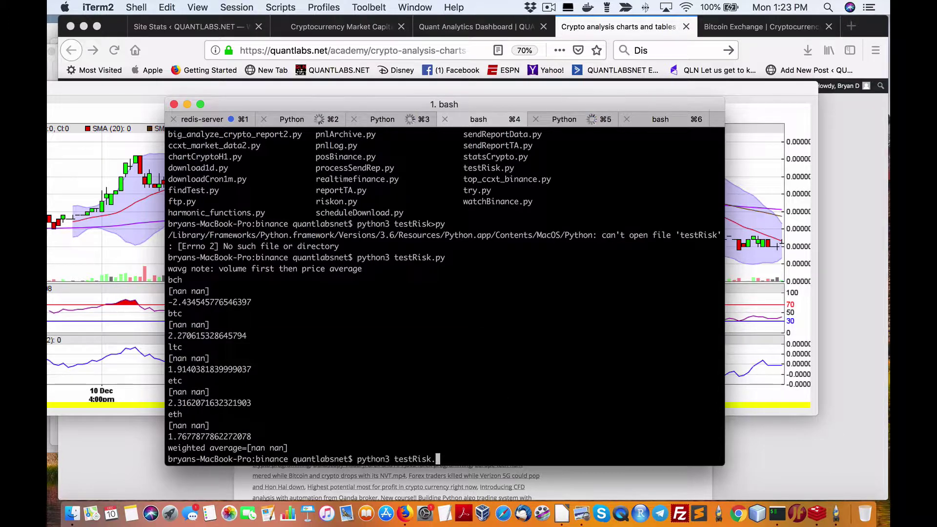
{"action": "type", "text": "py"}
{"action": "key", "text": "Return"}
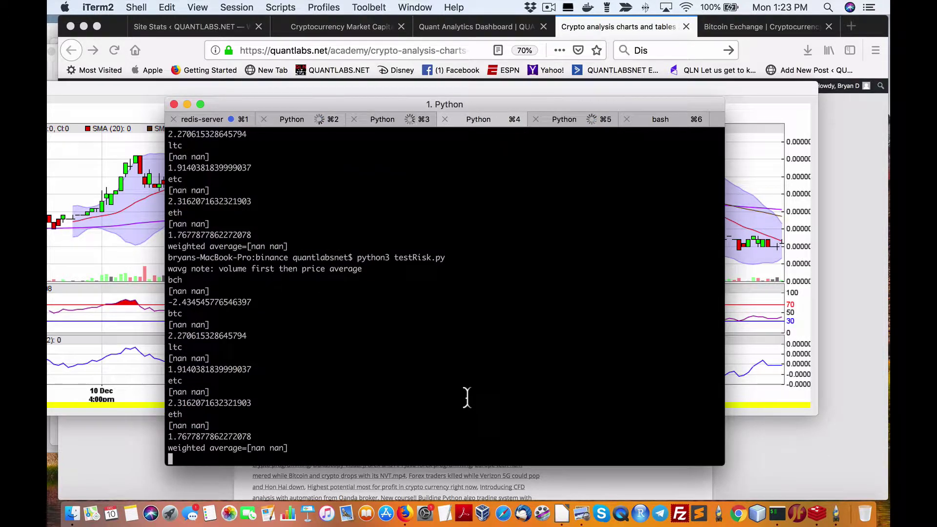
{"action": "scroll", "coordinate": [393, 386], "scroll_direction": "up", "scroll_amount": 1}
{"action": "scroll", "coordinate": [391, 383], "scroll_direction": "down", "scroll_amount": 1}
{"action": "scroll", "coordinate": [315, 327], "scroll_direction": "up", "scroll_amount": 4}
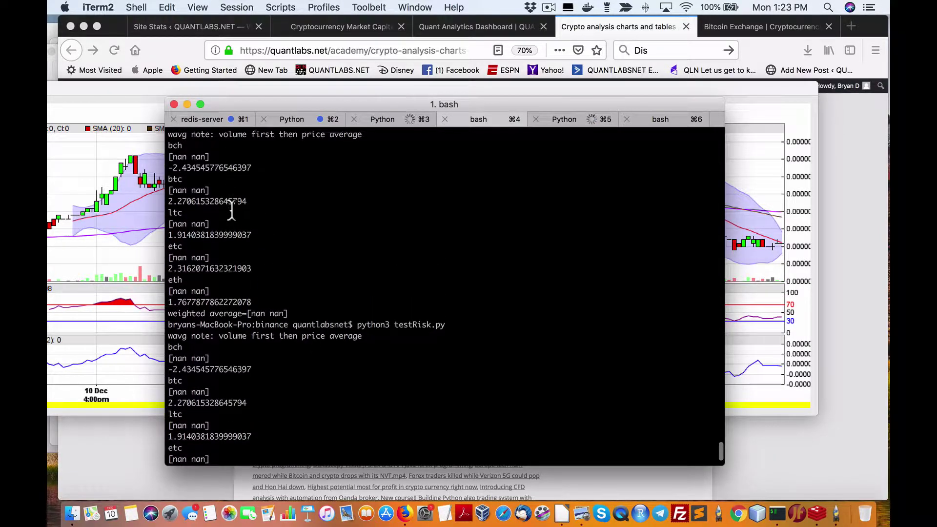
{"action": "scroll", "coordinate": [231, 210], "scroll_direction": "down", "scroll_amount": 3}
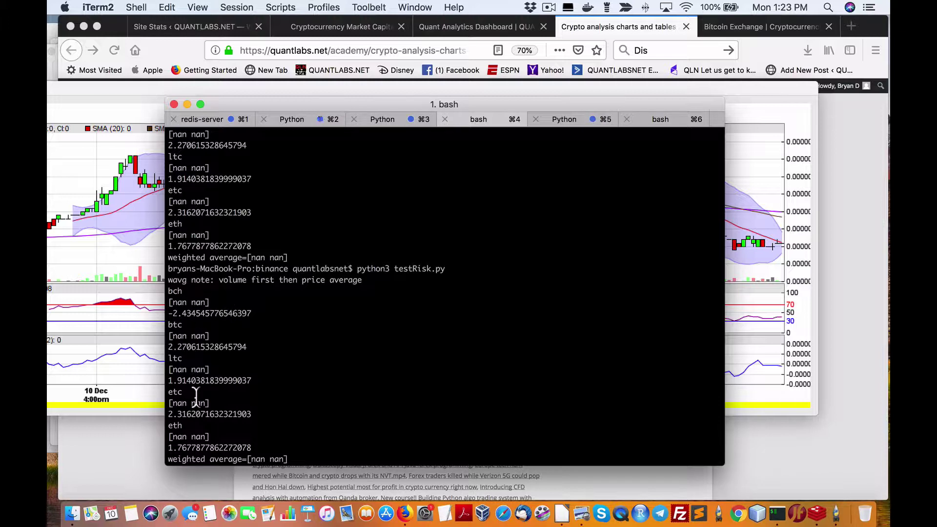
{"action": "left_click_drag", "start_coordinate": [168, 292], "coordinate": [717, 448]}
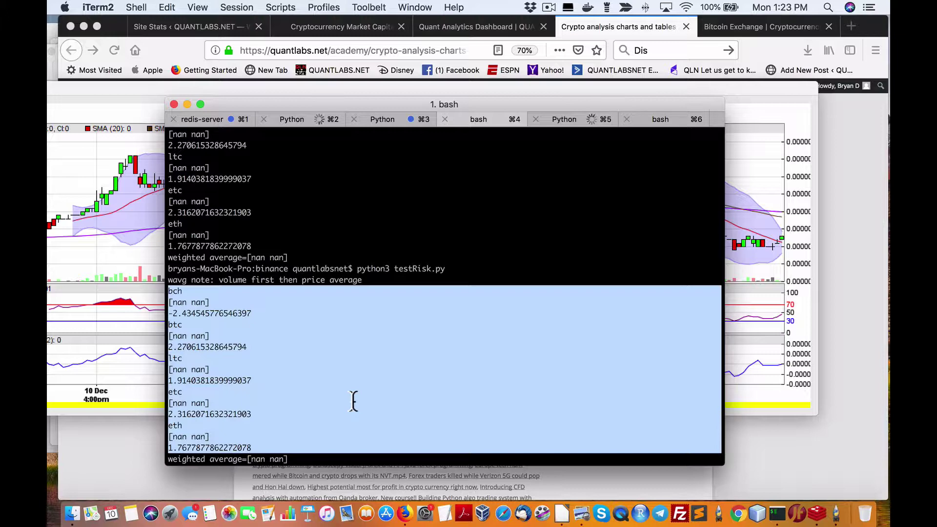
Open coinbase.com in a new tab and view its CA$ coin price table, then return to Binance.
{"action": "left_click", "coordinate": [805, 467]}
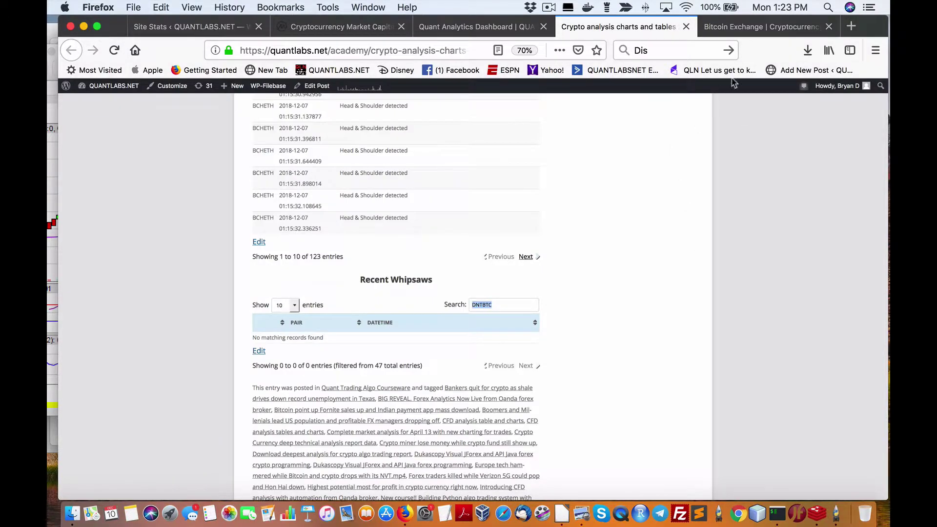
{"action": "key", "text": "super+t"}
{"action": "type", "text": "coinbase.com"}
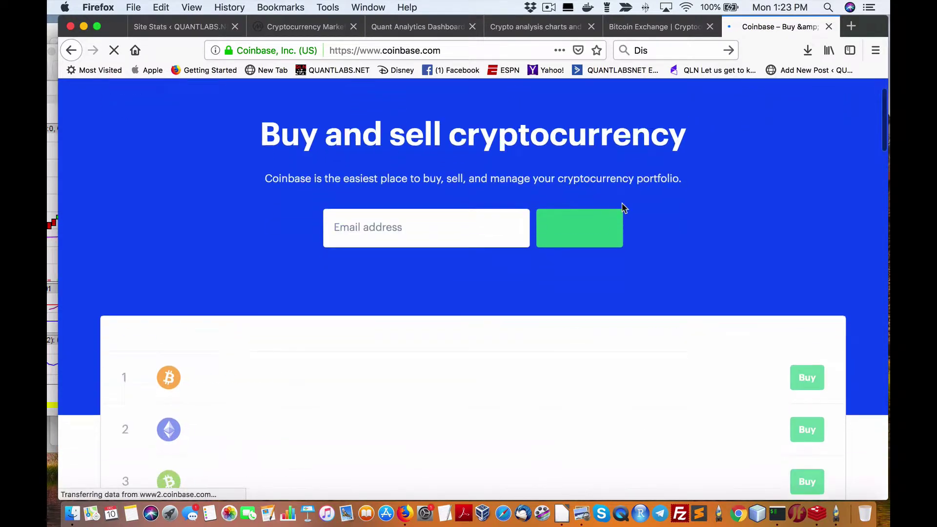
{"action": "scroll", "coordinate": [622, 204], "scroll_direction": "down", "scroll_amount": 5}
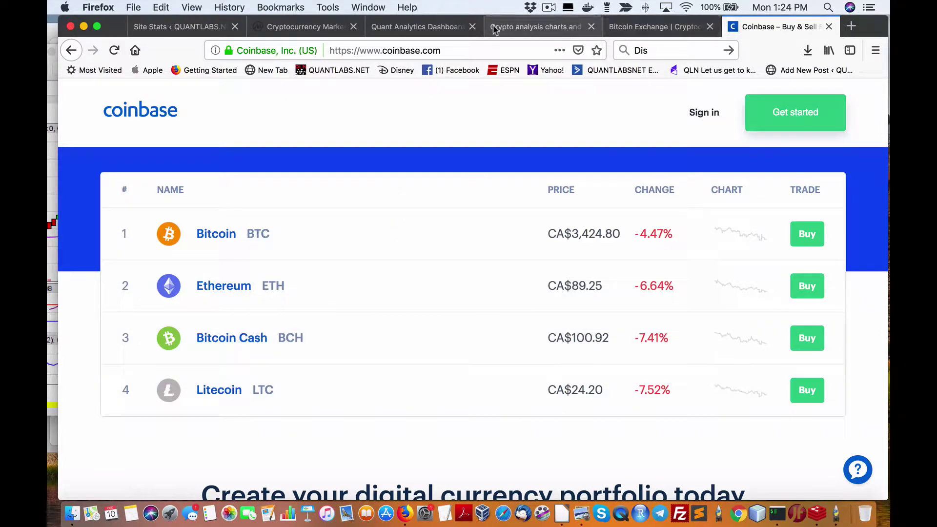
{"action": "left_click", "coordinate": [668, 28]}
{"action": "left_click", "coordinate": [545, 27]}
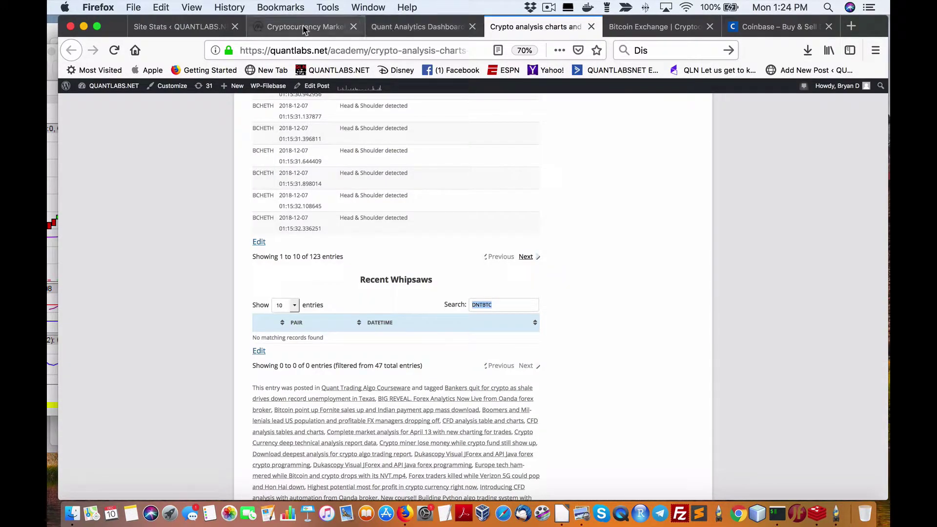
{"action": "key", "text": "super+t"}
{"action": "type", "text": "coinmarketcap.com"}
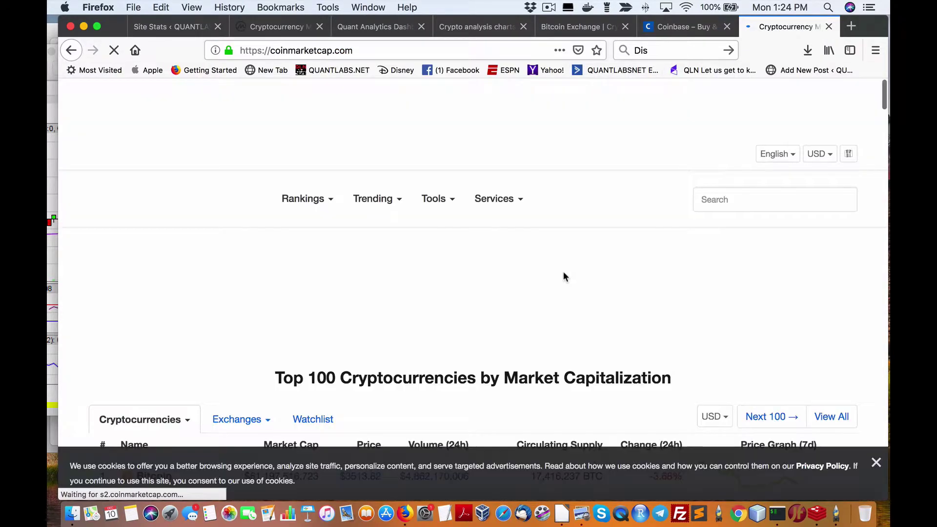
{"action": "scroll", "coordinate": [564, 271], "scroll_direction": "down", "scroll_amount": 3}
{"action": "scroll", "coordinate": [672, 344], "scroll_direction": "down", "scroll_amount": 3}
{"action": "scroll", "coordinate": [414, 344], "scroll_direction": "down", "scroll_amount": 2}
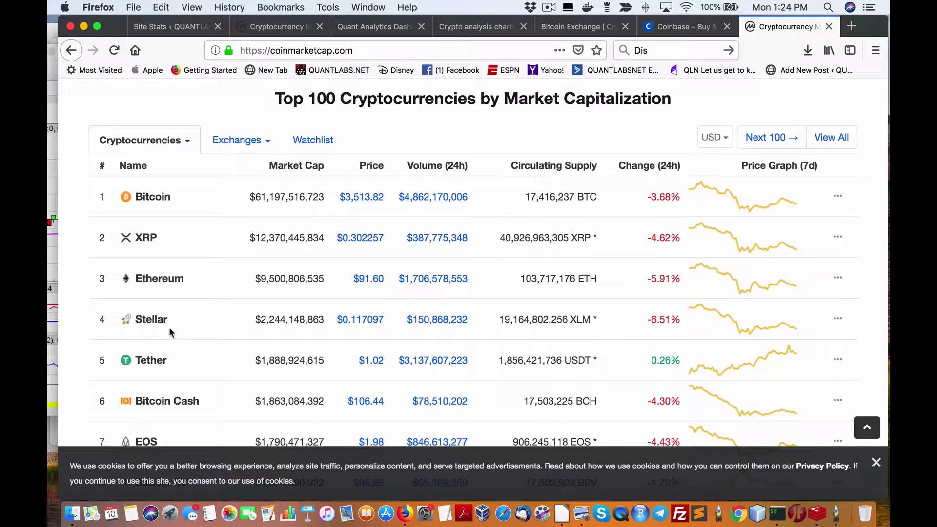
{"action": "scroll", "coordinate": [169, 327], "scroll_direction": "down", "scroll_amount": 3}
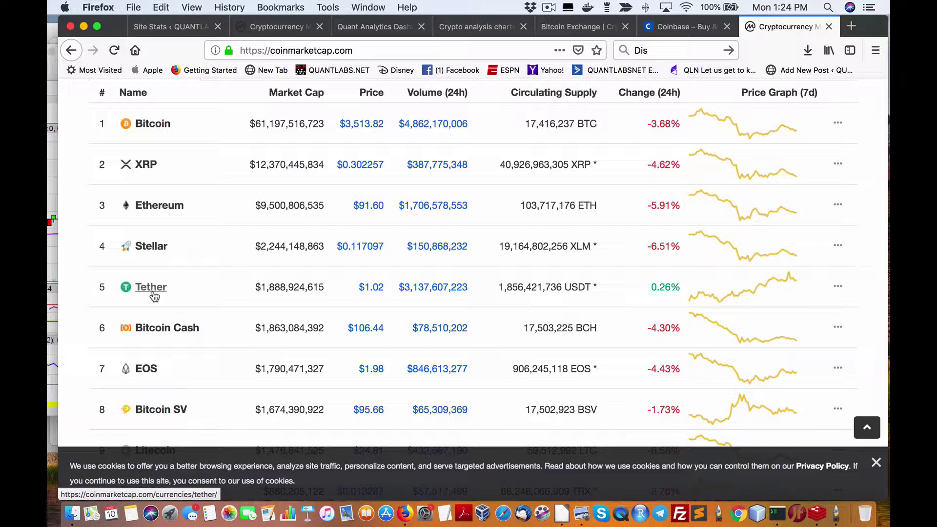
{"action": "left_click", "coordinate": [778, 514]}
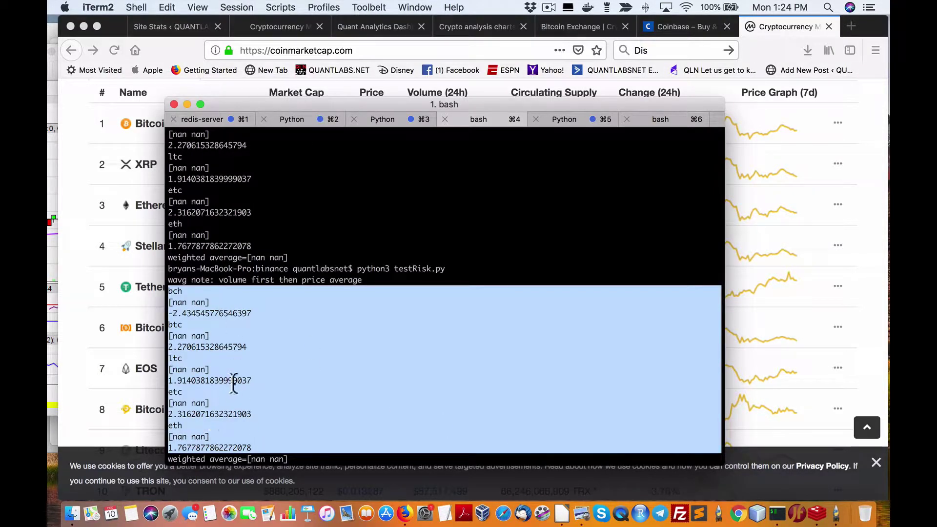
{"action": "left_click", "coordinate": [74, 334]}
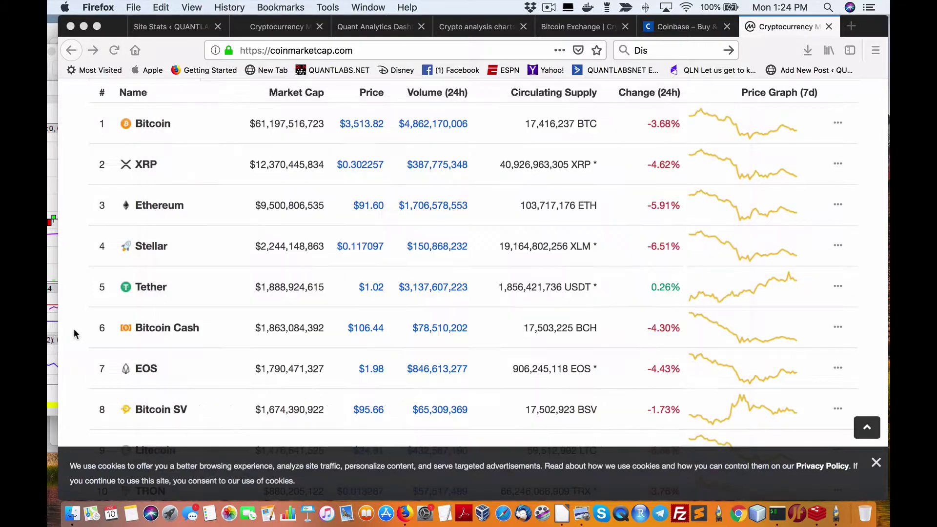
{"action": "scroll", "coordinate": [200, 338], "scroll_direction": "down", "scroll_amount": 2}
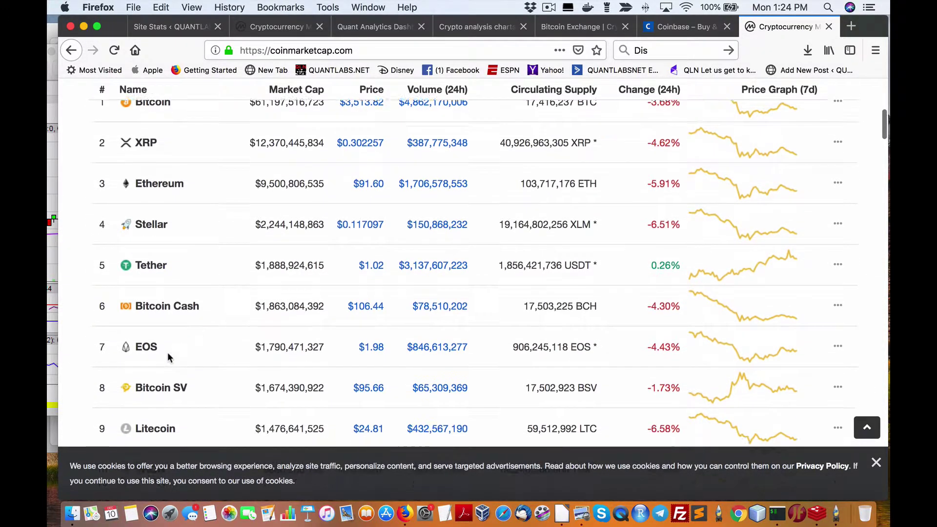
{"action": "scroll", "coordinate": [159, 362], "scroll_direction": "down", "scroll_amount": 1}
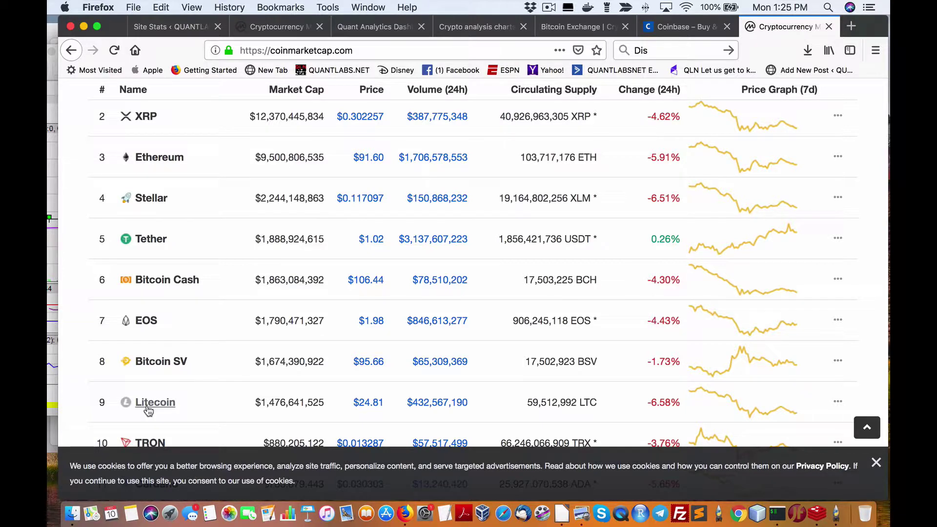
{"action": "scroll", "coordinate": [149, 411], "scroll_direction": "down", "scroll_amount": 2}
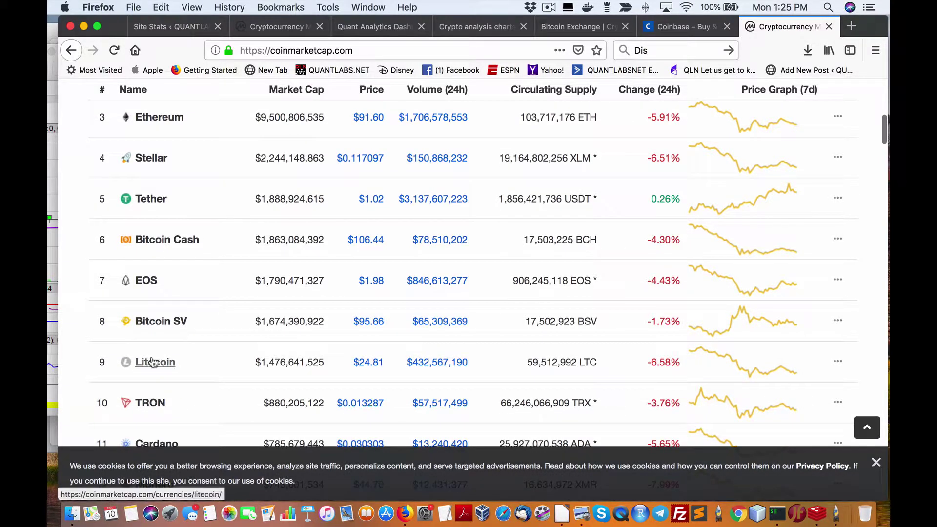
{"action": "scroll", "coordinate": [155, 407], "scroll_direction": "down", "scroll_amount": 1}
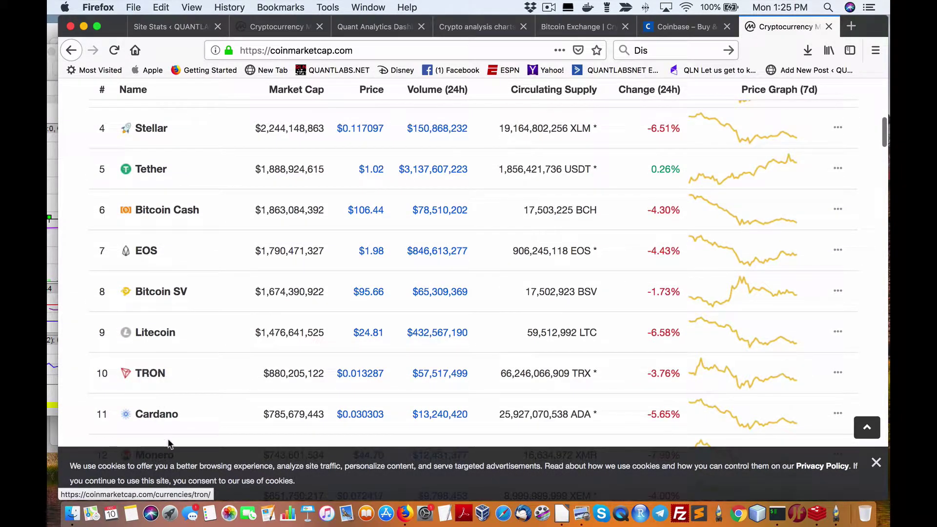
{"action": "scroll", "coordinate": [244, 421], "scroll_direction": "up", "scroll_amount": 10}
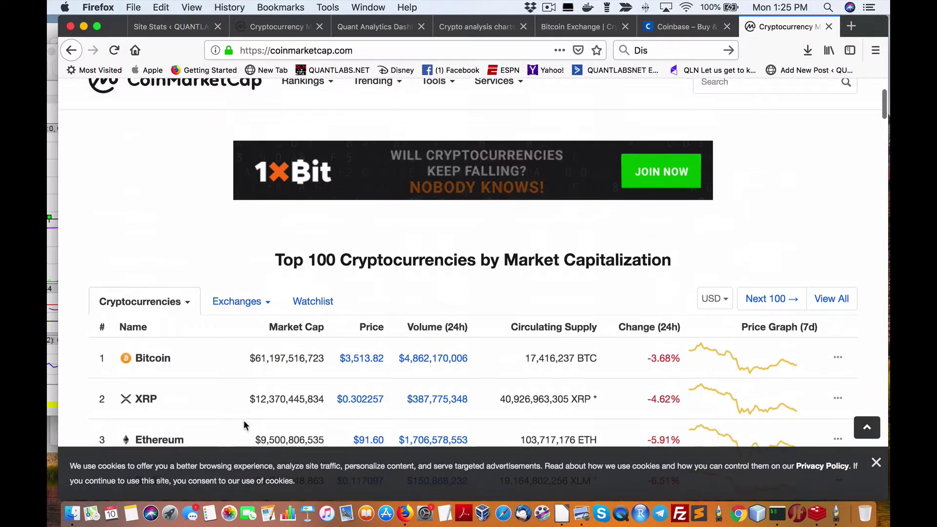
{"action": "scroll", "coordinate": [243, 420], "scroll_direction": "down", "scroll_amount": 5}
{"action": "scroll", "coordinate": [242, 419], "scroll_direction": "up", "scroll_amount": 3}
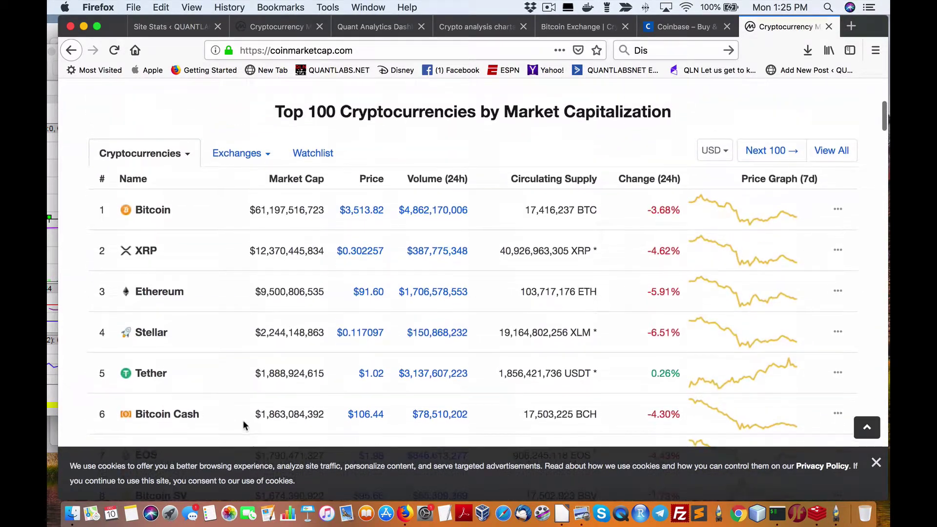
Sort the CoinMarketCap coin table by Volume (24h), highest first, then bring iTerm2 forward.
{"action": "left_click", "coordinate": [430, 185]}
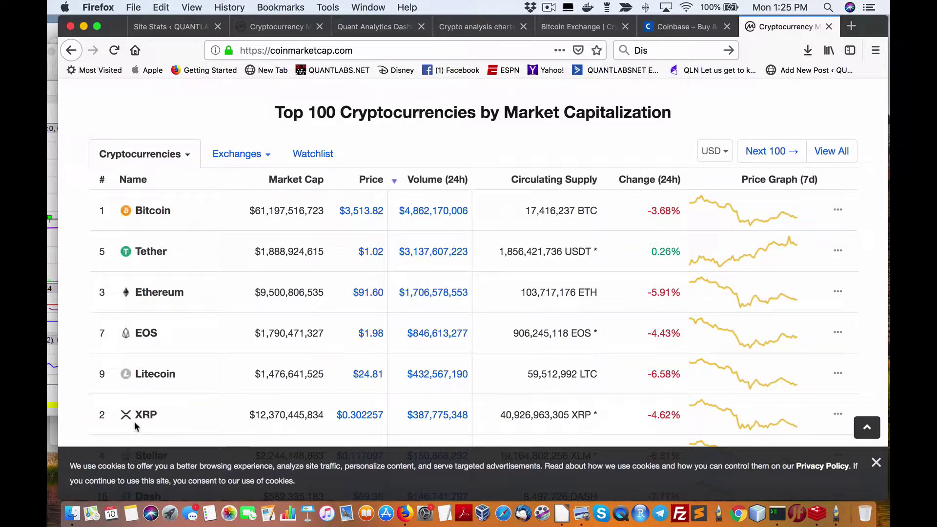
{"action": "scroll", "coordinate": [447, 420], "scroll_direction": "down", "scroll_amount": 3}
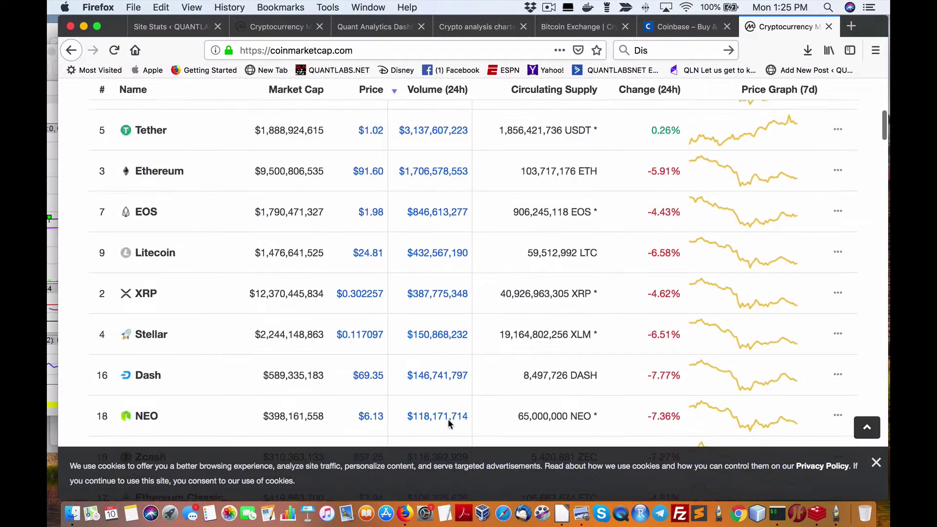
{"action": "scroll", "coordinate": [445, 421], "scroll_direction": "up", "scroll_amount": 1}
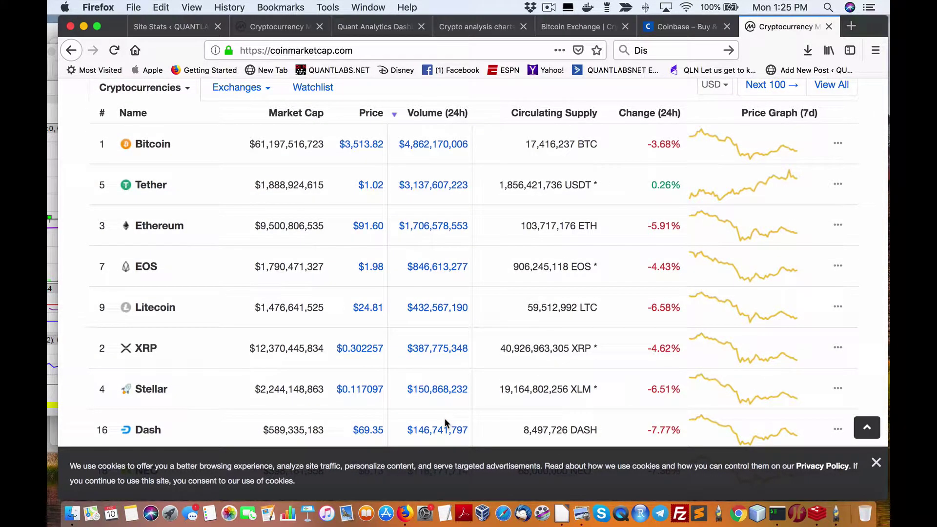
{"action": "left_click", "coordinate": [777, 513]}
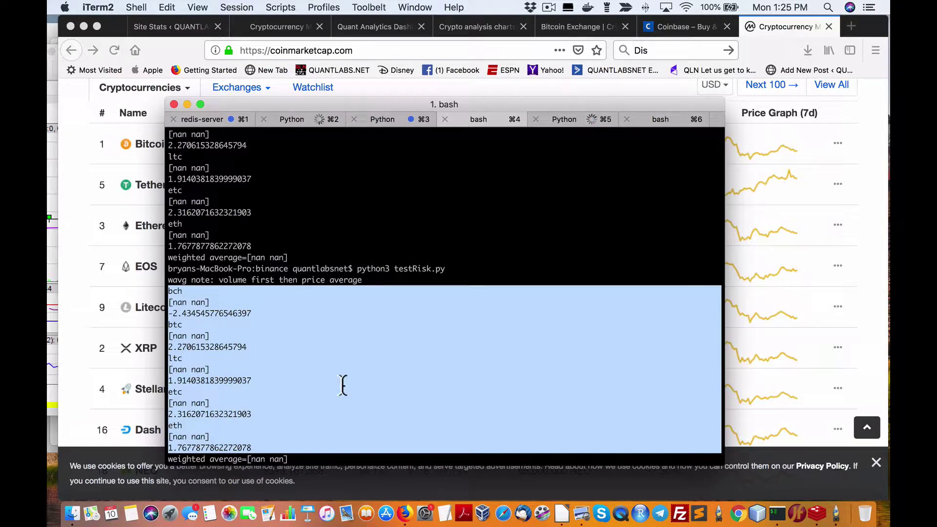
Clear the terminal selection, visit the Crypto analysis charts tab, and bring up the DNTBTC chart in Preview.
{"action": "left_click", "coordinate": [324, 387]}
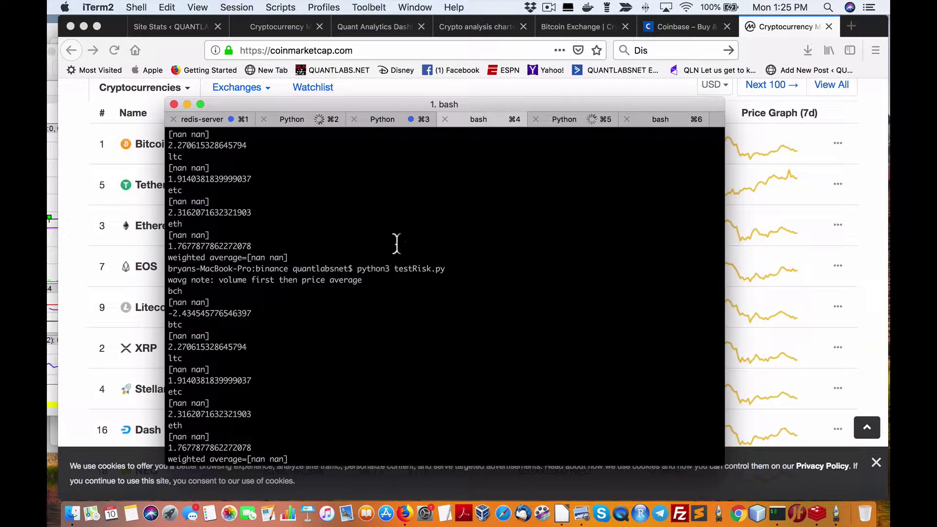
{"action": "left_click", "coordinate": [468, 27]}
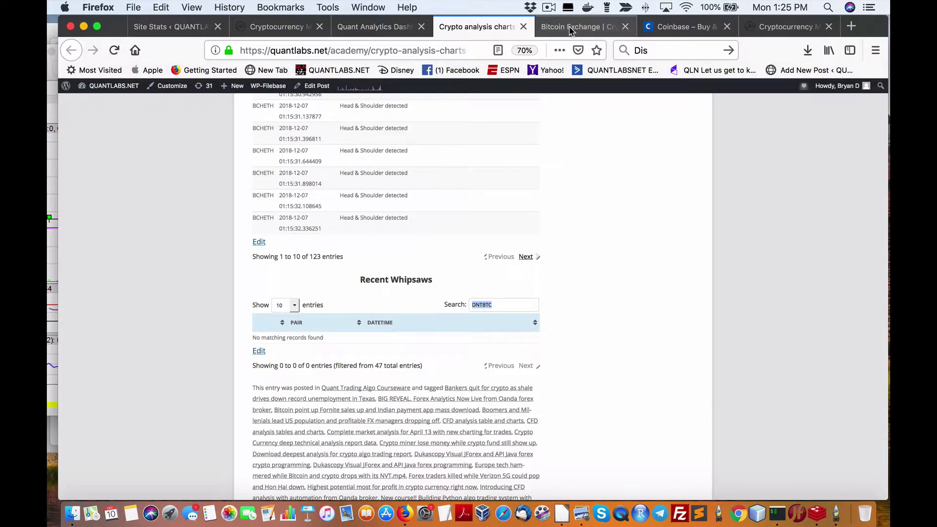
{"action": "left_click", "coordinate": [581, 513]}
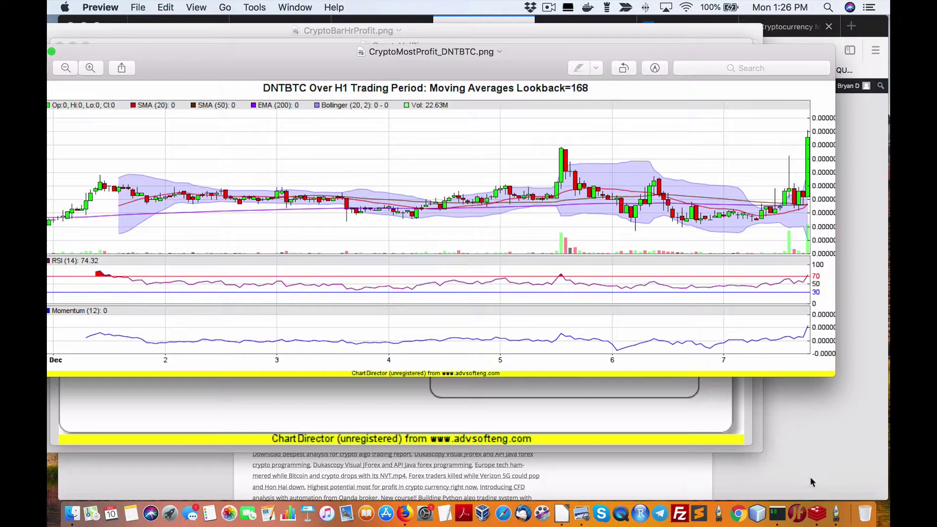
Bring up the live Python DNT/BTC chart window, move it aside, and close it.
{"action": "left_click", "coordinate": [835, 512]}
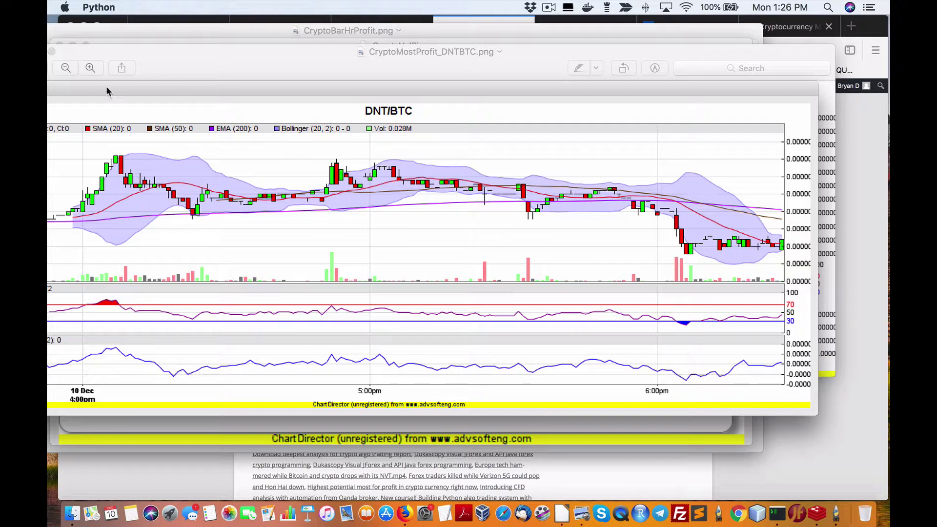
{"action": "left_click_drag", "start_coordinate": [119, 88], "coordinate": [253, 99]}
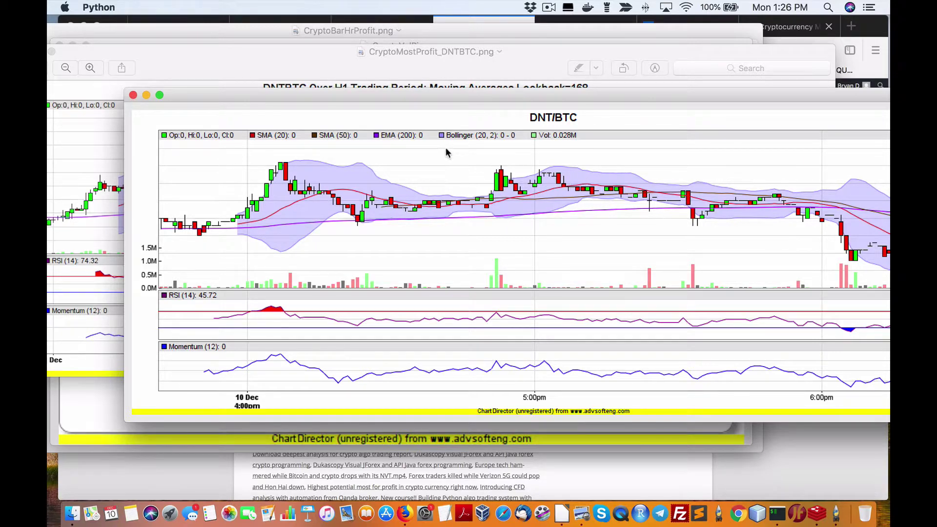
{"action": "left_click", "coordinate": [132, 96]}
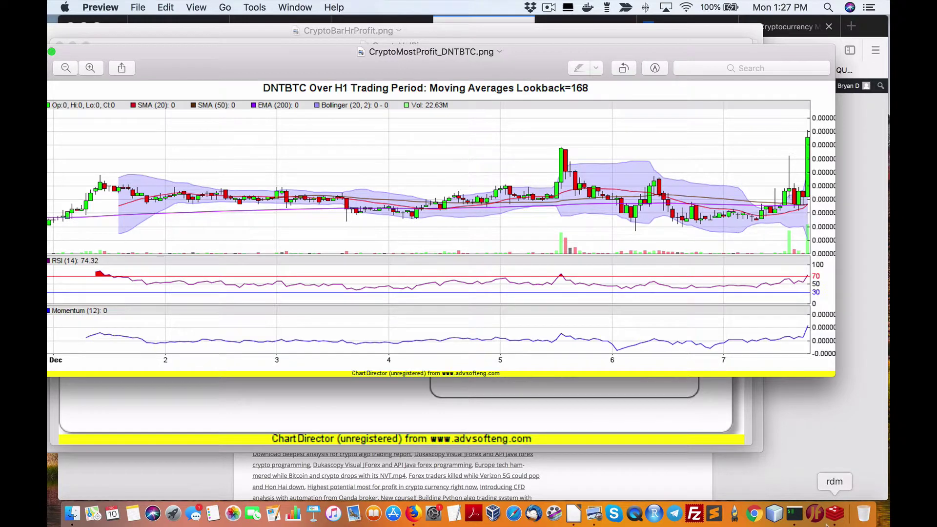
Revisit the Binance and Coinbase tabs in Firefox, then return to the DNTBTC chart in Preview.
{"action": "left_click", "coordinate": [741, 469]}
{"action": "scroll", "coordinate": [560, 363], "scroll_direction": "up", "scroll_amount": 10}
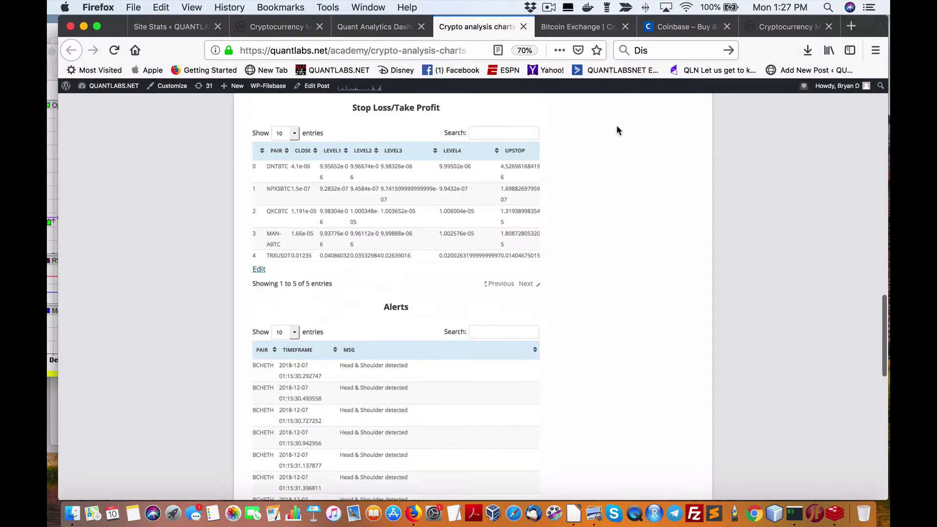
{"action": "left_click", "coordinate": [581, 27]}
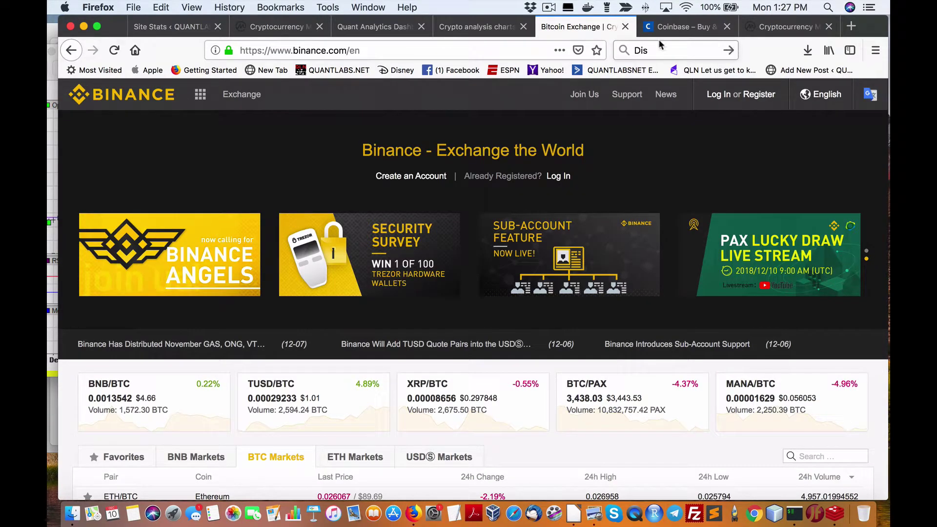
{"action": "left_click", "coordinate": [673, 30]}
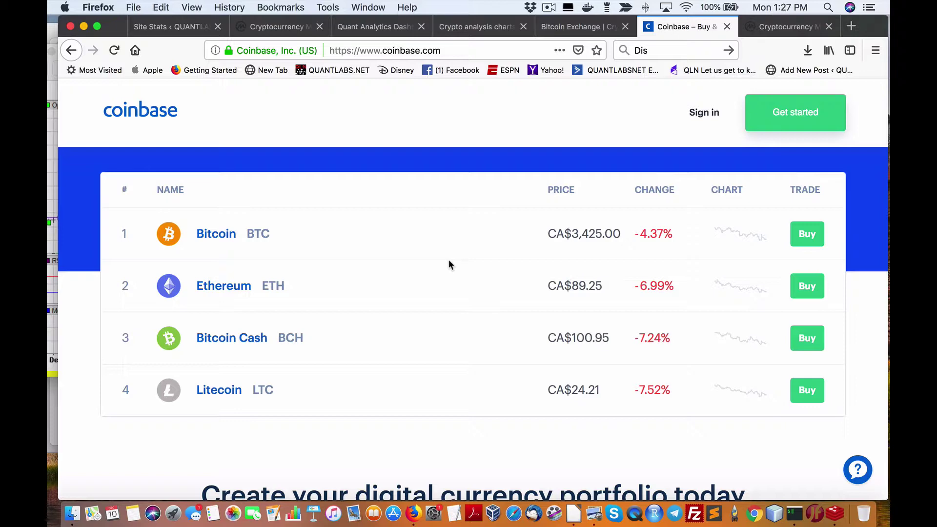
{"action": "scroll", "coordinate": [448, 266], "scroll_direction": "down", "scroll_amount": 5}
{"action": "scroll", "coordinate": [522, 438], "scroll_direction": "up", "scroll_amount": 5}
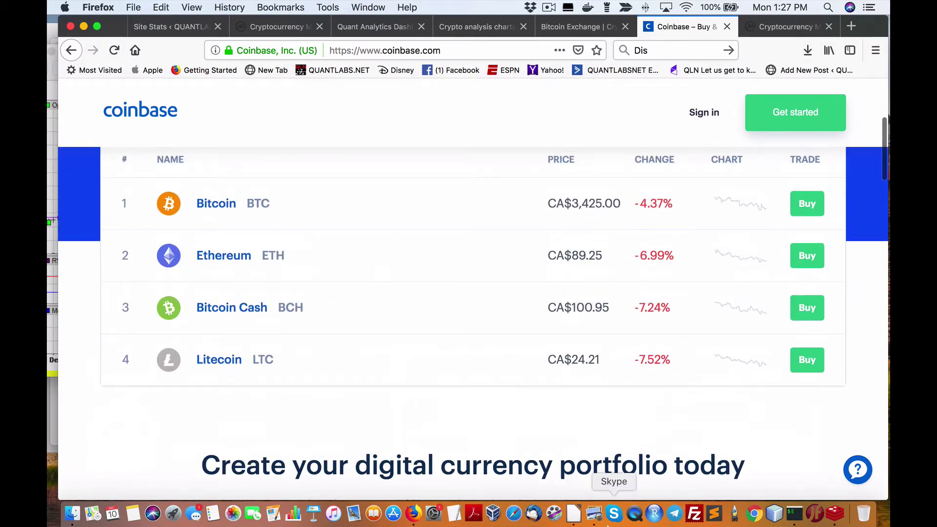
{"action": "left_click", "coordinate": [594, 515]}
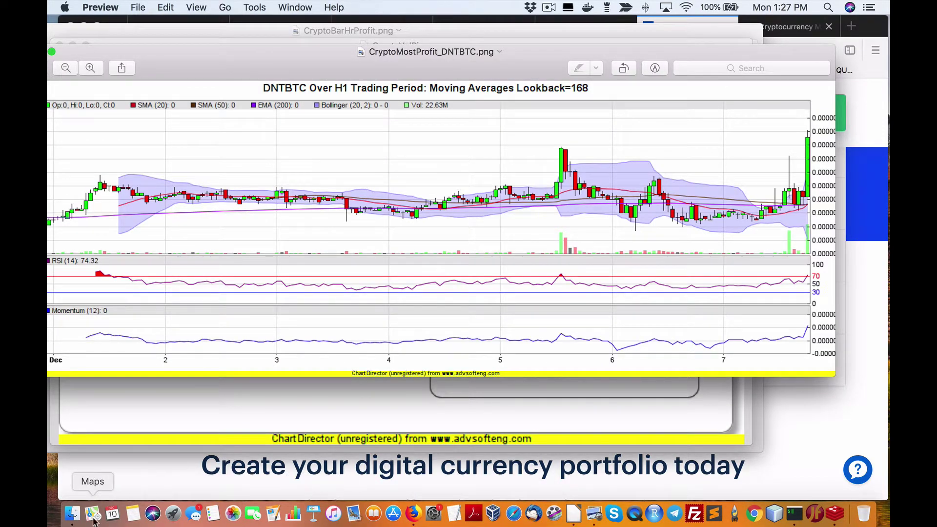
In iTerm2's idle bash session, change into report_data and list its chart and report files.
{"action": "left_click", "coordinate": [72, 513]}
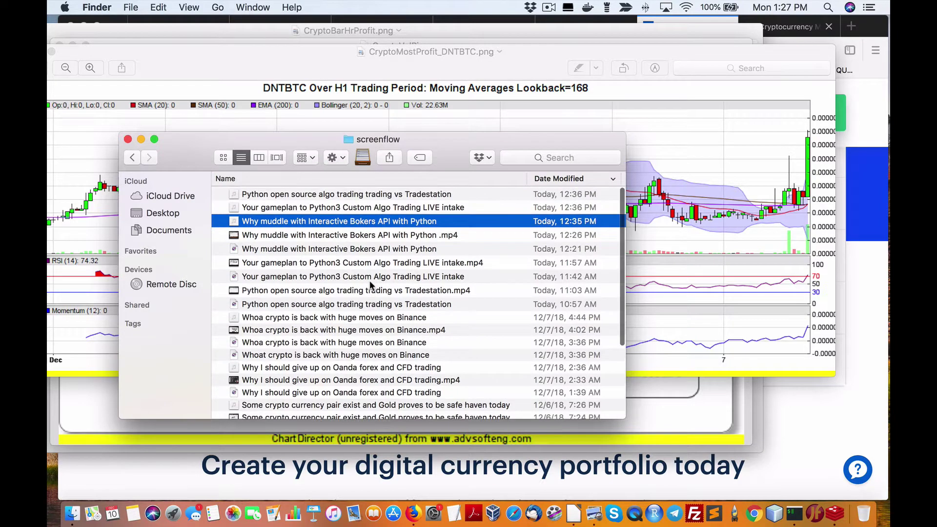
{"action": "scroll", "coordinate": [372, 282], "scroll_direction": "down", "scroll_amount": 1}
{"action": "left_click", "coordinate": [795, 514]}
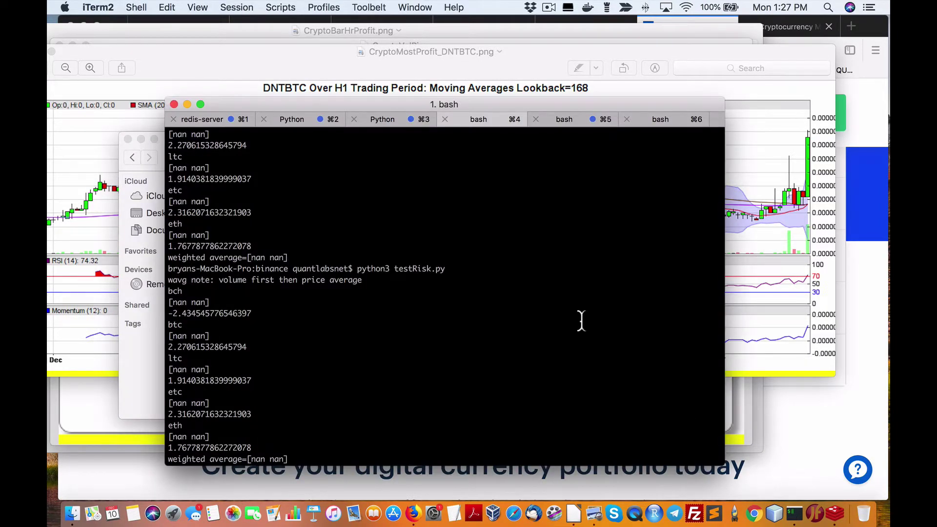
{"action": "left_click", "coordinate": [661, 122]}
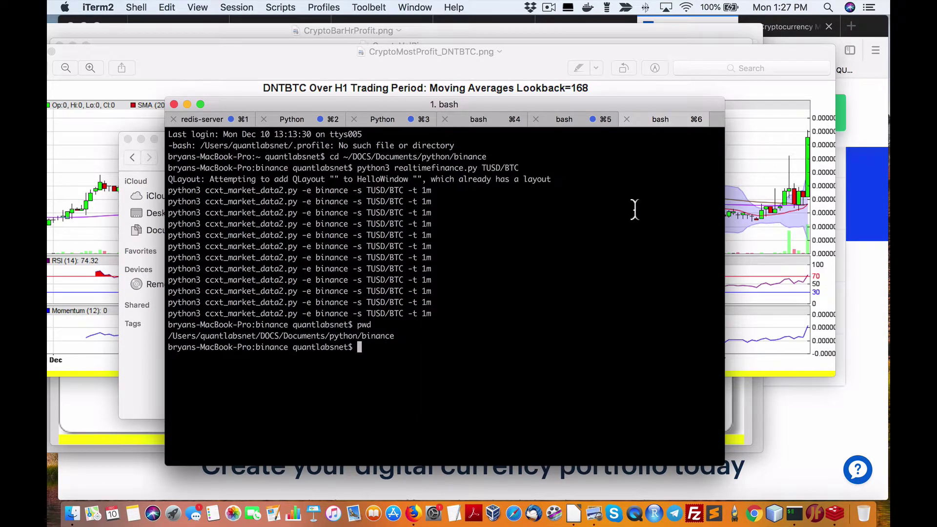
{"action": "type", "text": "cd report_data"}
{"action": "key", "text": "Return"}
{"action": "type", "text": "ls"}
{"action": "key", "text": "Return"}
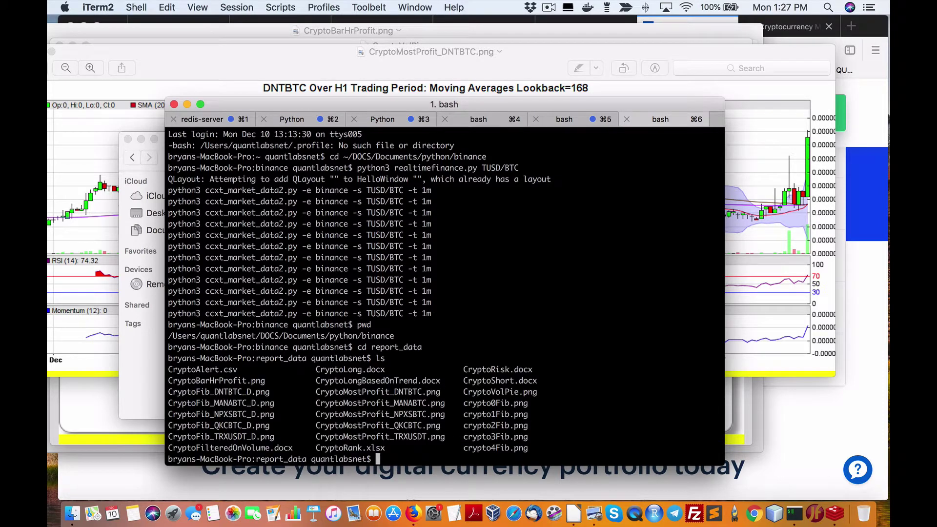
Try the mistyped ope CryptoVolPie.png, which fails with command not found, and recall it for fixing.
{"action": "type", "text": "ope Crypto"}
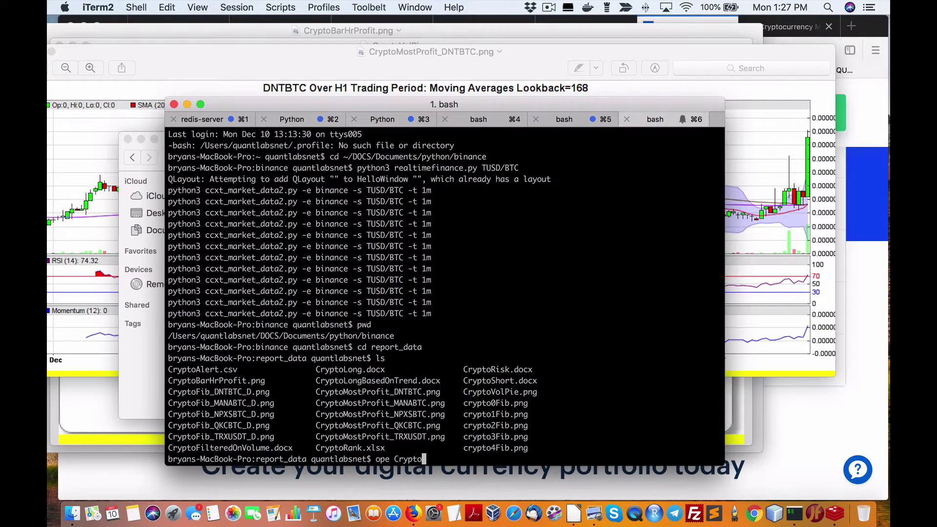
{"action": "type", "text": "V"}
{"action": "key", "text": "Tab"}
{"action": "key", "text": "Return"}
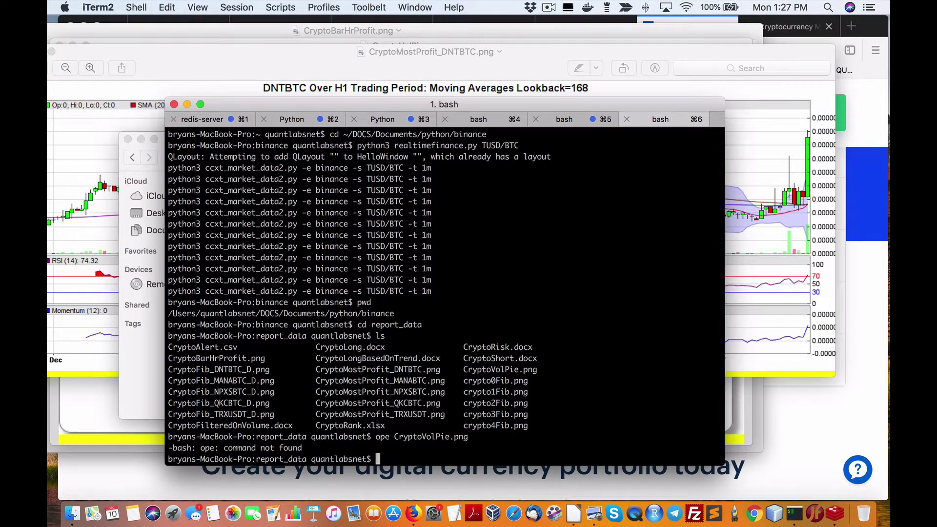
{"action": "key", "text": "Up"}
{"action": "key", "text": "Left"}
{"action": "key", "text": "Left"}
{"action": "key", "text": "Left"}
{"action": "key", "text": "Left"}
{"action": "key", "text": "Left"}
{"action": "key", "text": "Left"}
{"action": "key", "text": "Left"}
{"action": "key", "text": "Left"}
{"action": "key", "text": "Left"}
{"action": "key", "text": "Left"}
{"action": "key", "text": "Left"}
{"action": "key", "text": "Left"}
{"action": "key", "text": "Left"}
{"action": "key", "text": "Left"}
{"action": "key", "text": "Left"}
{"action": "key", "text": "Left"}
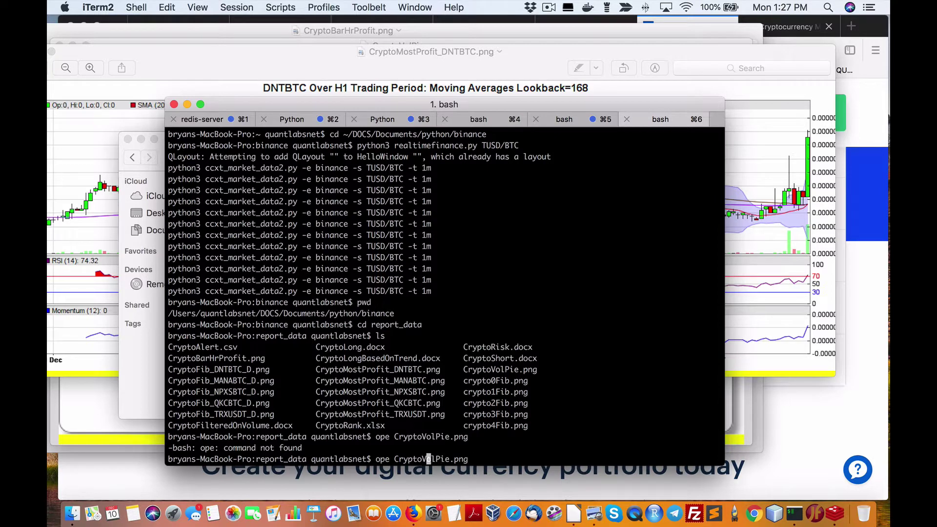
Correct the command to open CryptoVolPie.png, view the Crypto Volume pie chart, then hide Preview.
{"action": "type", "text": "n"}
{"action": "key", "text": "Return"}
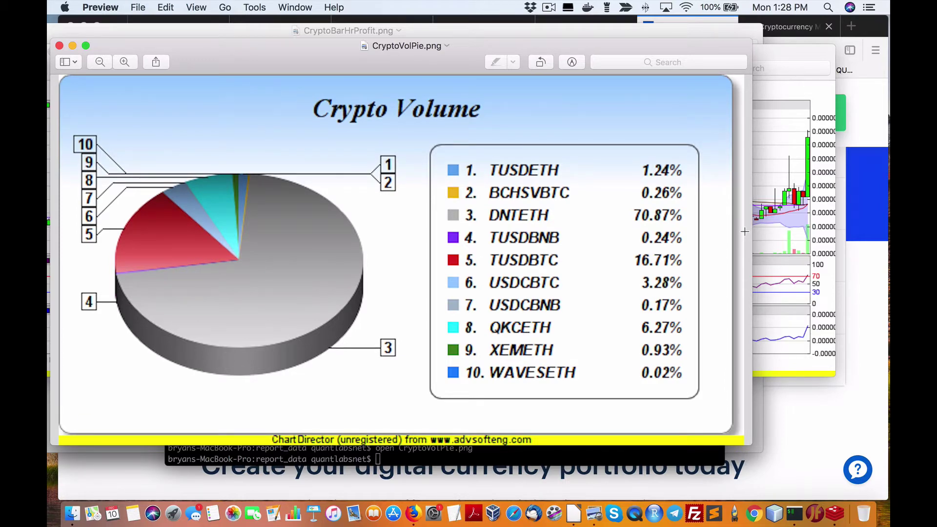
{"action": "key", "text": "super+q"}
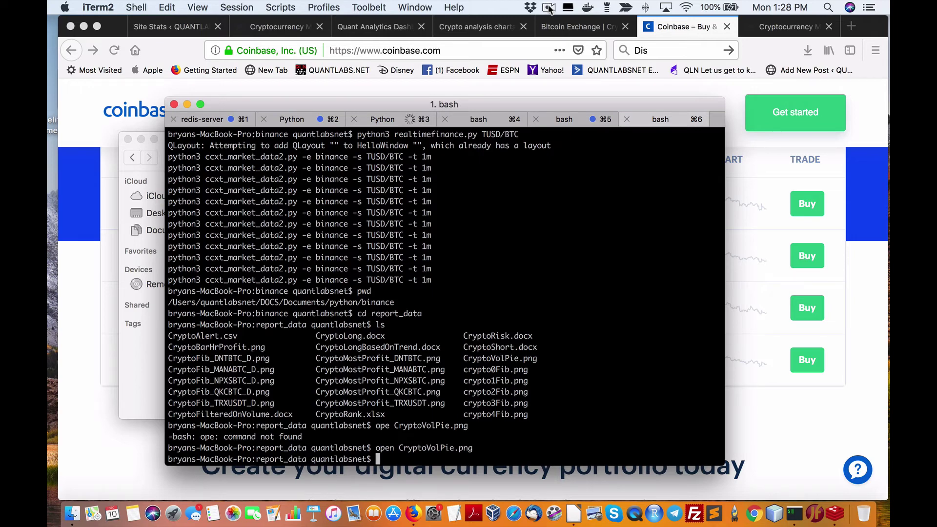
Open ScreenFlow's menu-bar menu with the Stop and Pause recording options.
{"action": "left_click", "coordinate": [549, 7]}
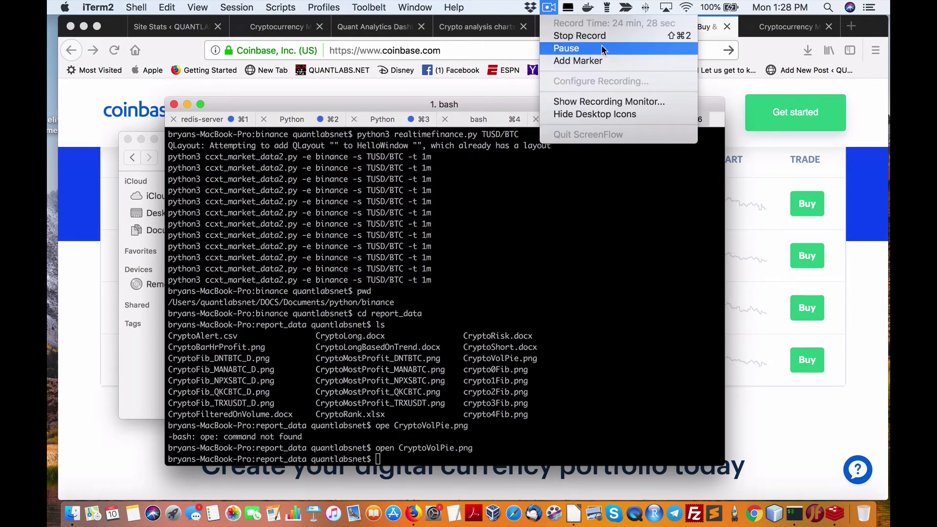